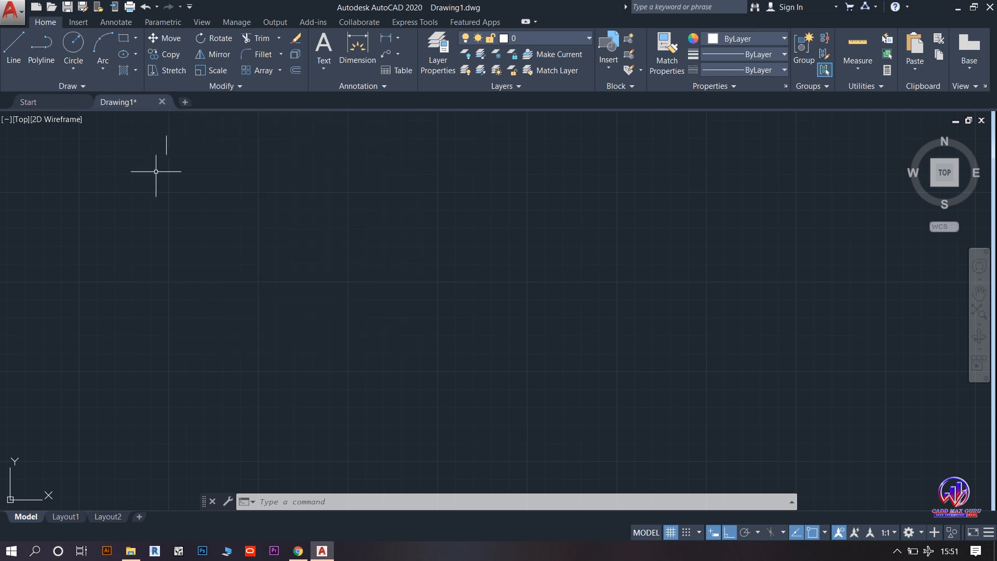
Draw a horizontal line 40' long in the empty drawing area
click(11, 52)
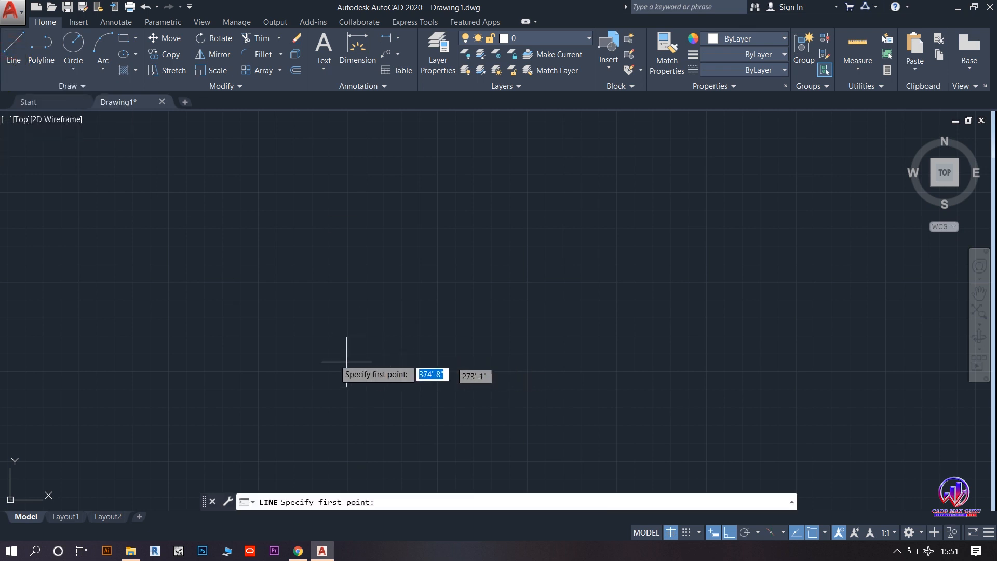
click(254, 347)
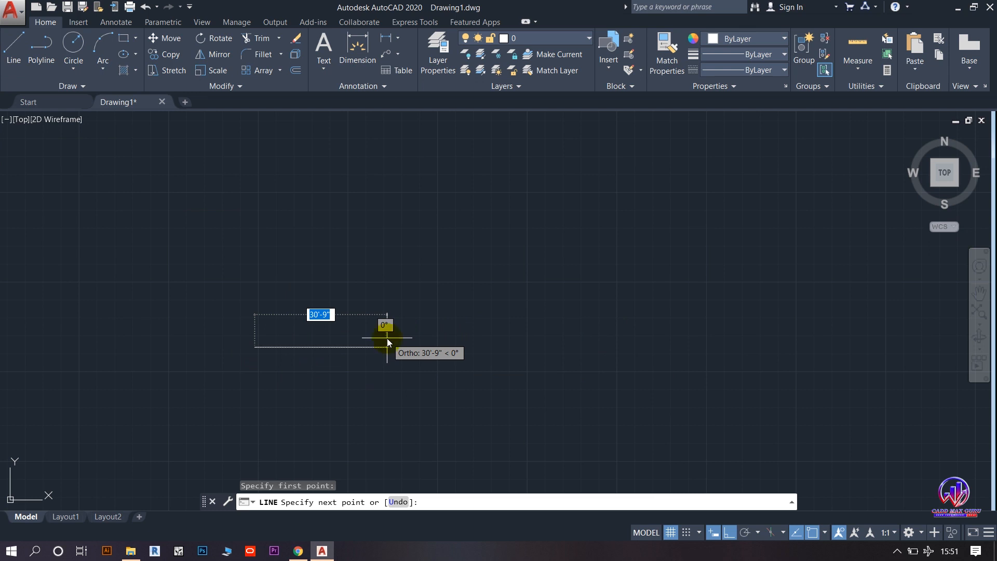
text(40')
key(Return)
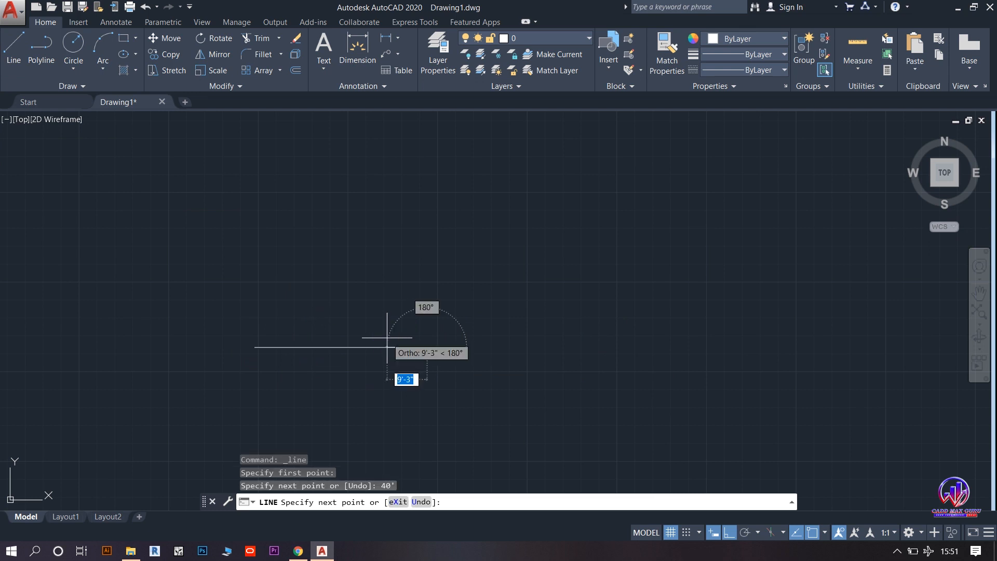
right_click(415, 267)
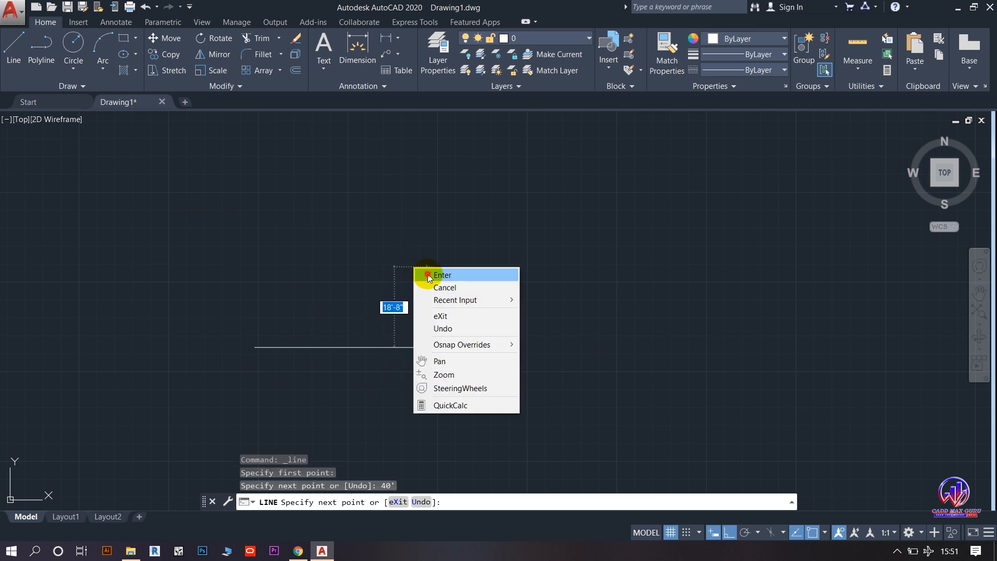
click(441, 275)
Dimension the line's length, placing the dimension above the line
click(344, 55)
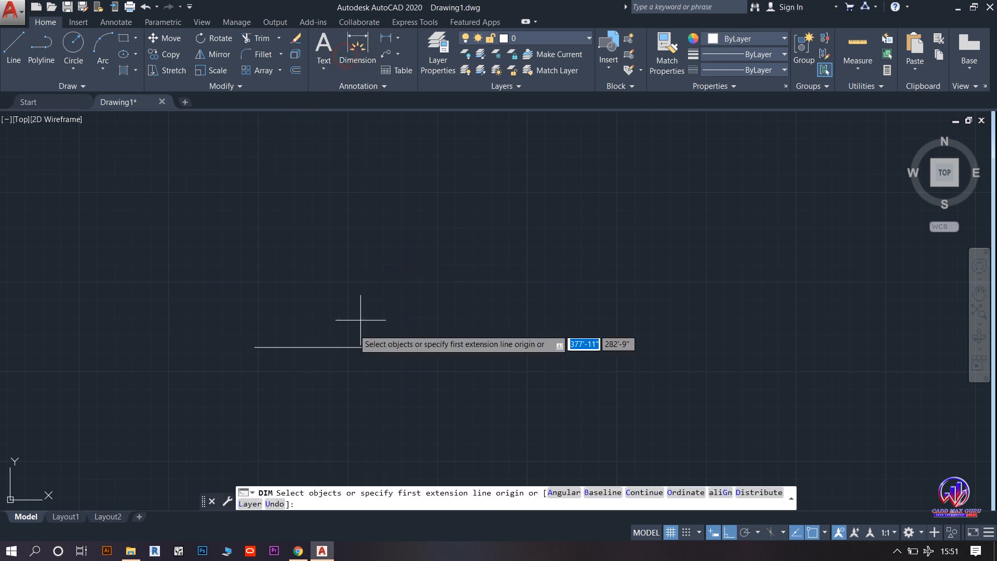
click(313, 346)
click(311, 332)
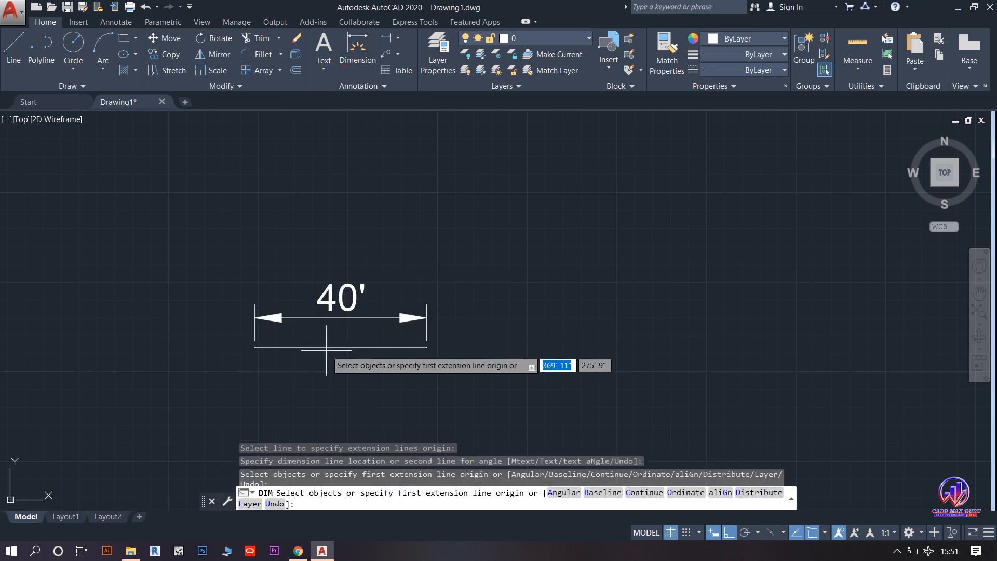
scroll(333, 358, up, 2)
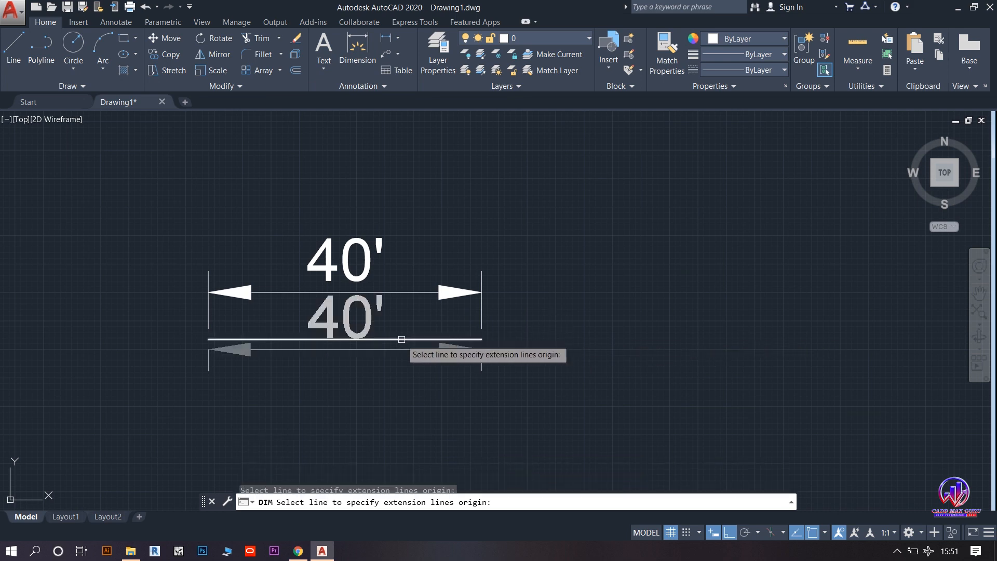
right_click(545, 352)
click(584, 134)
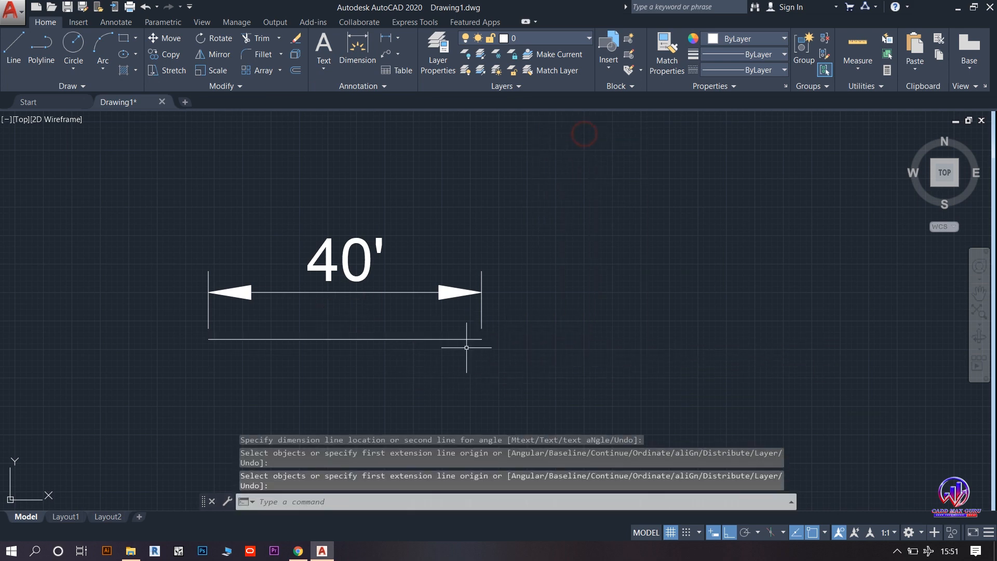
Measure the line with Lengthen and extend it at its right end to a total length of 60'
click(223, 86)
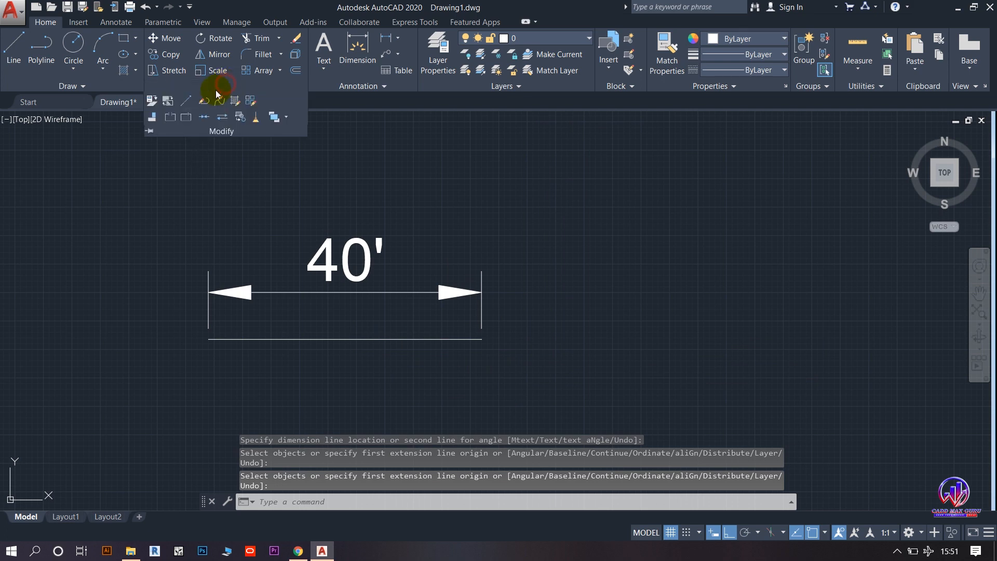
click(186, 101)
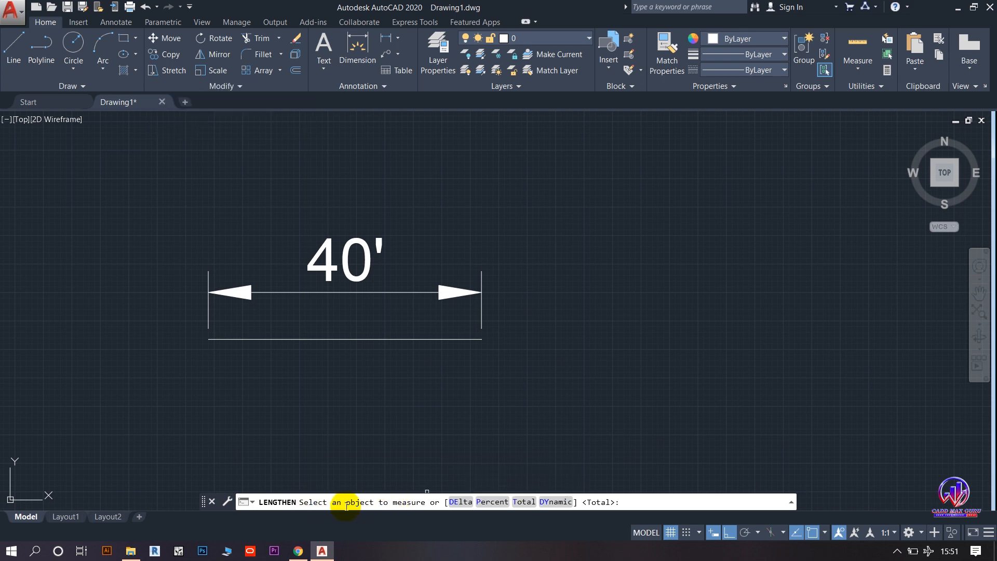
click(384, 340)
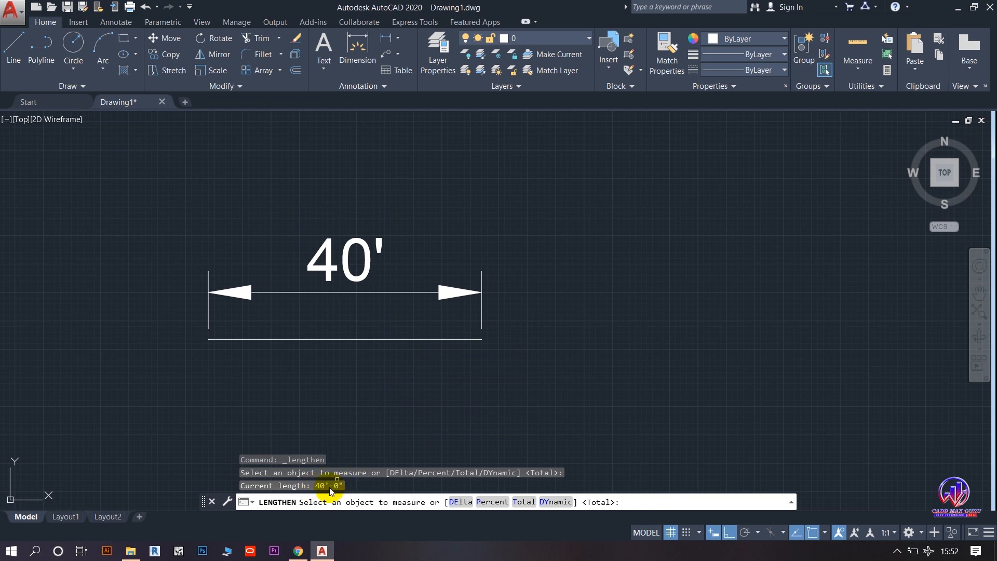
key(Return)
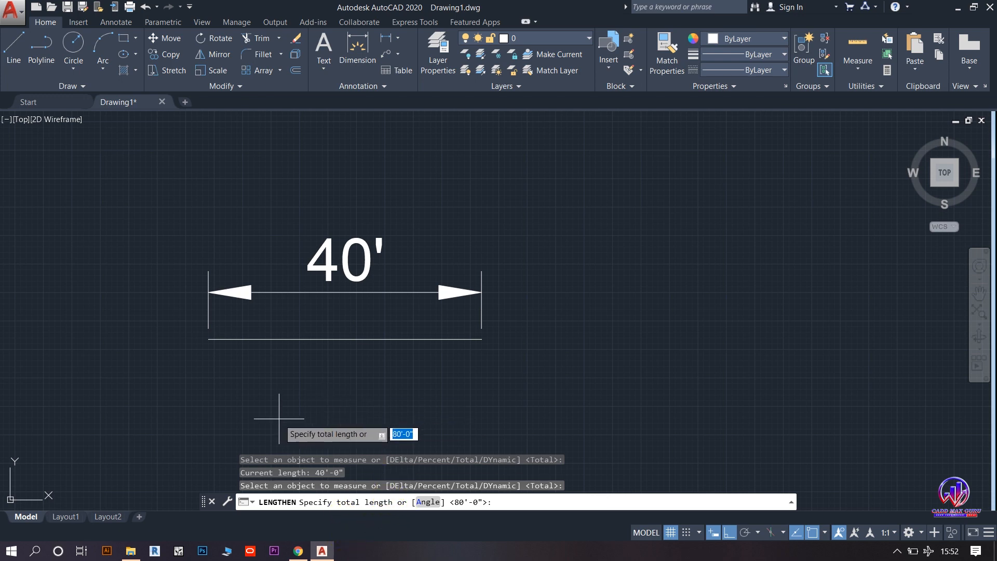
click(208, 339)
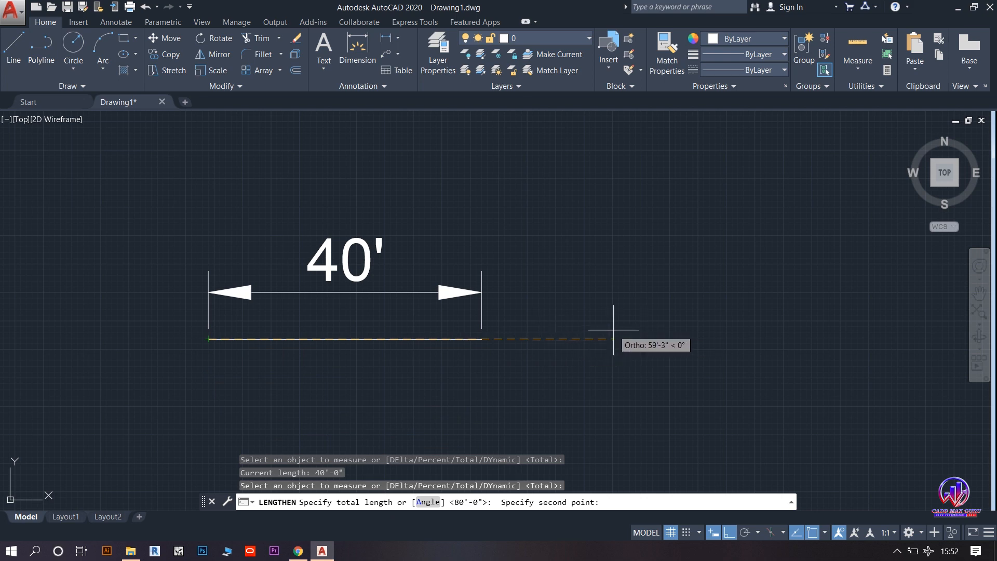
text(60)
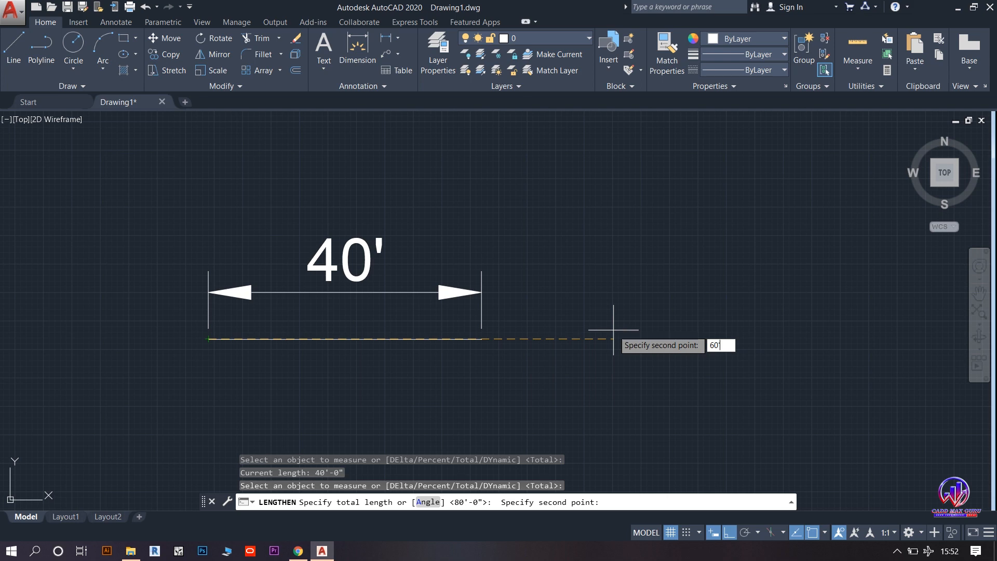
text(')
key(Return)
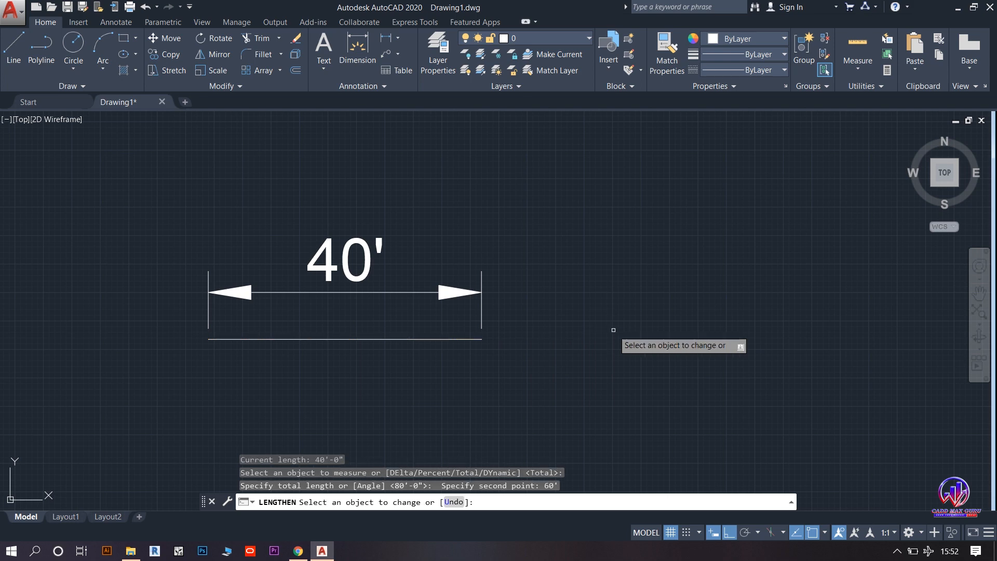
click(466, 340)
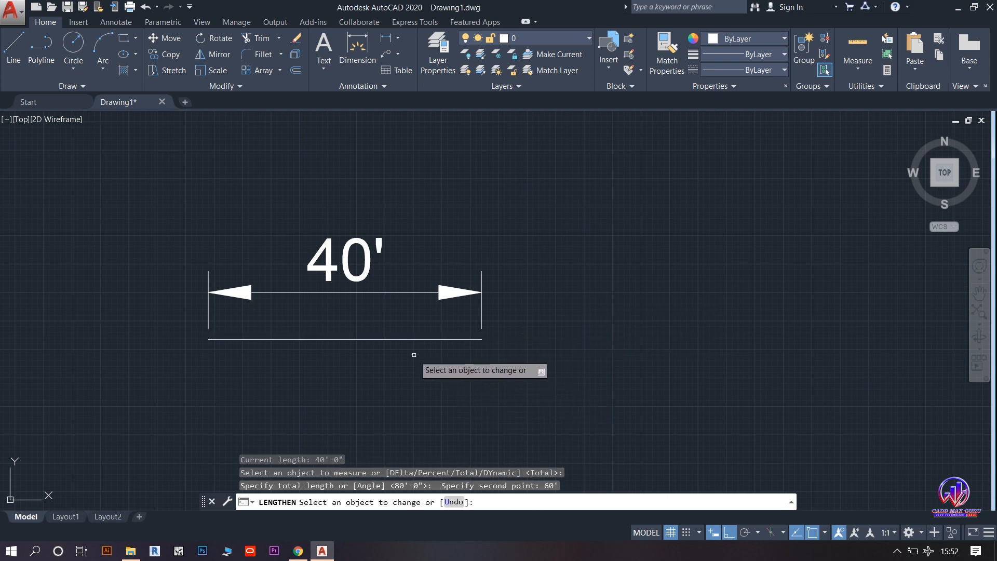
click(458, 340)
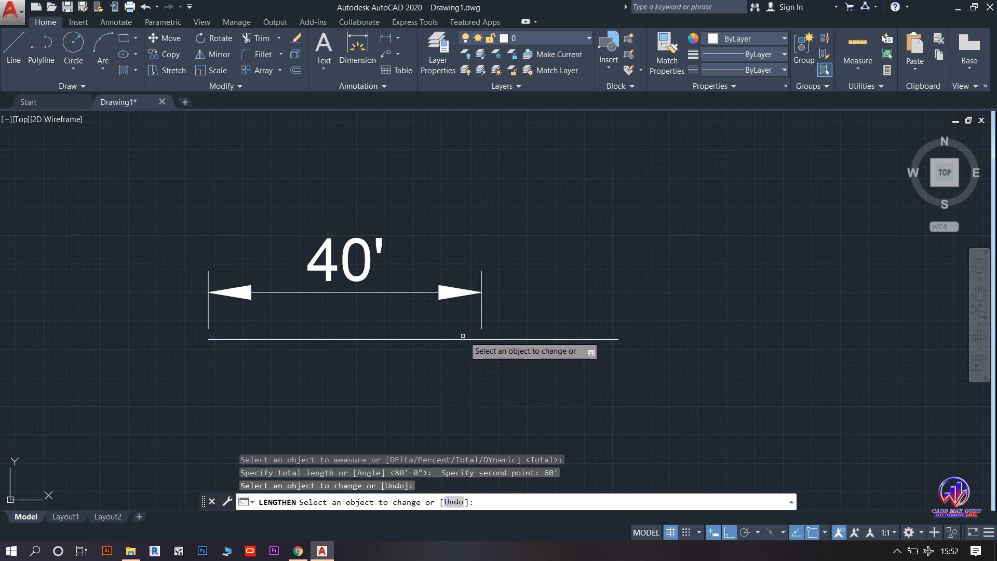
Dimension the full length of the extended line, placing the dimension below it
click(357, 50)
click(400, 340)
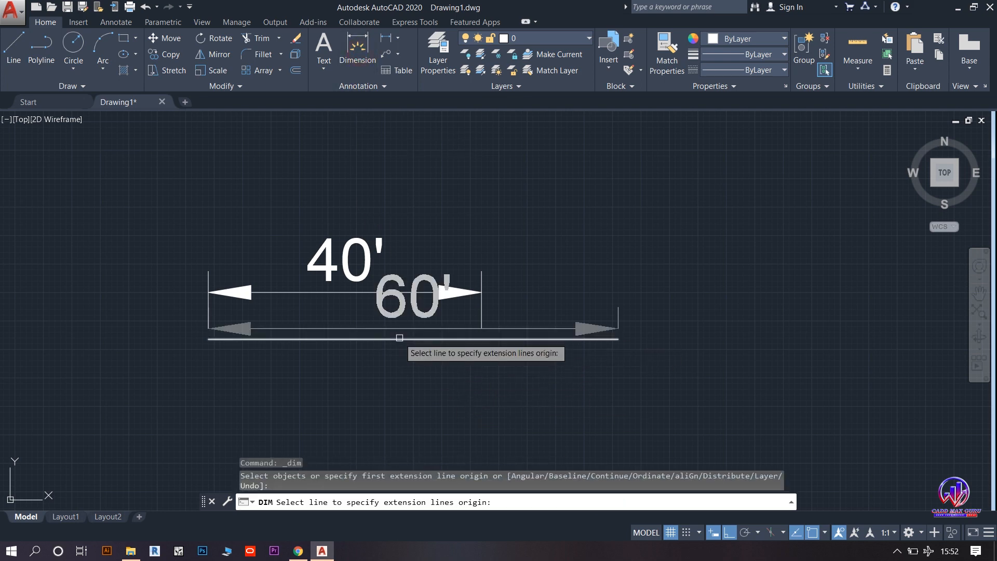
click(398, 385)
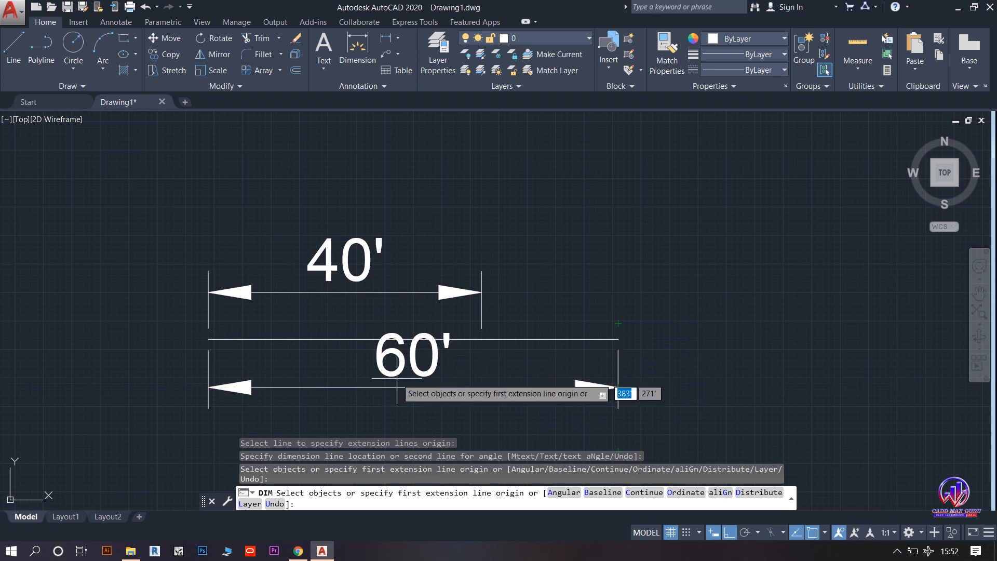
scroll(301, 311, down, 5)
scroll(291, 322, up, 5)
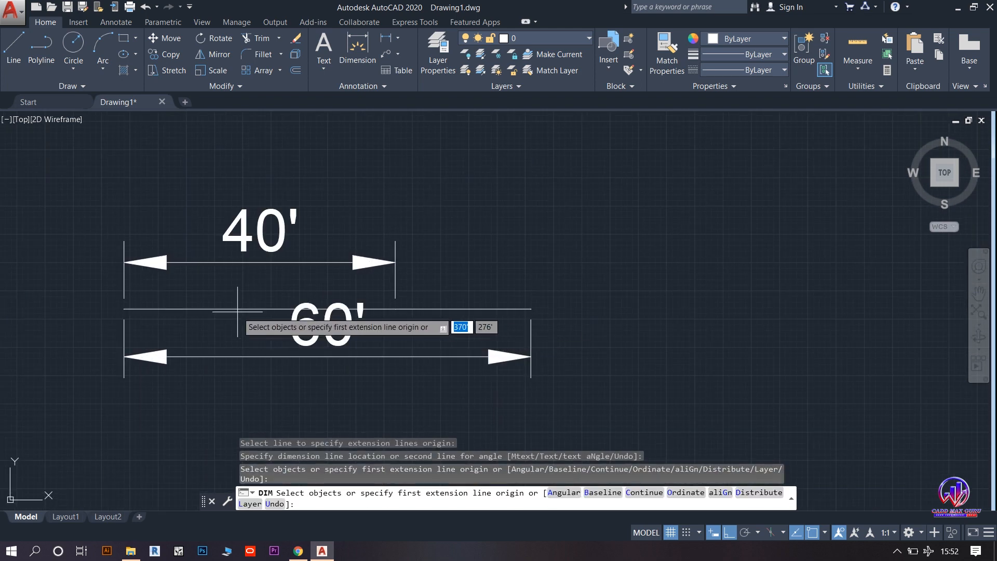
right_click(444, 256)
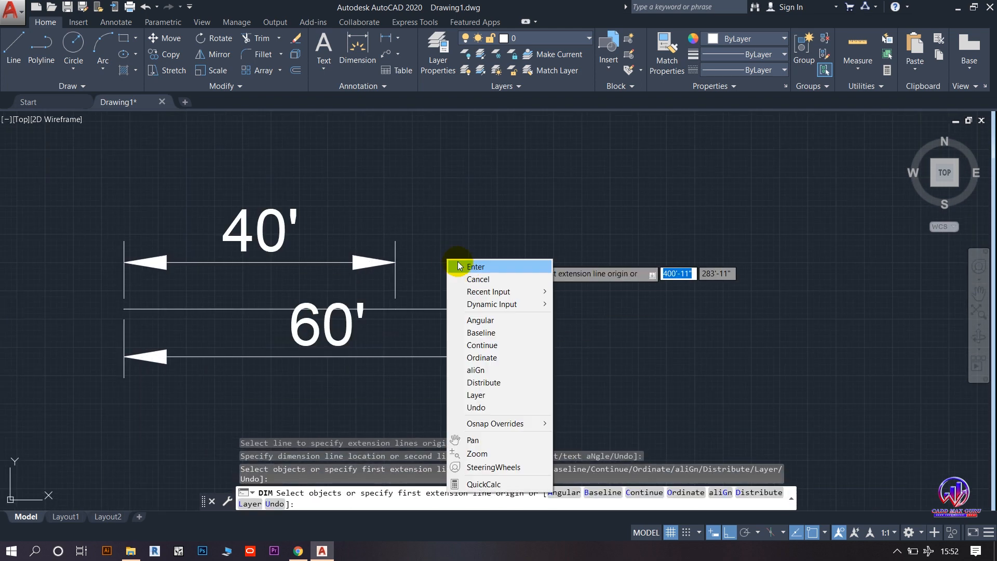
click(457, 262)
click(207, 87)
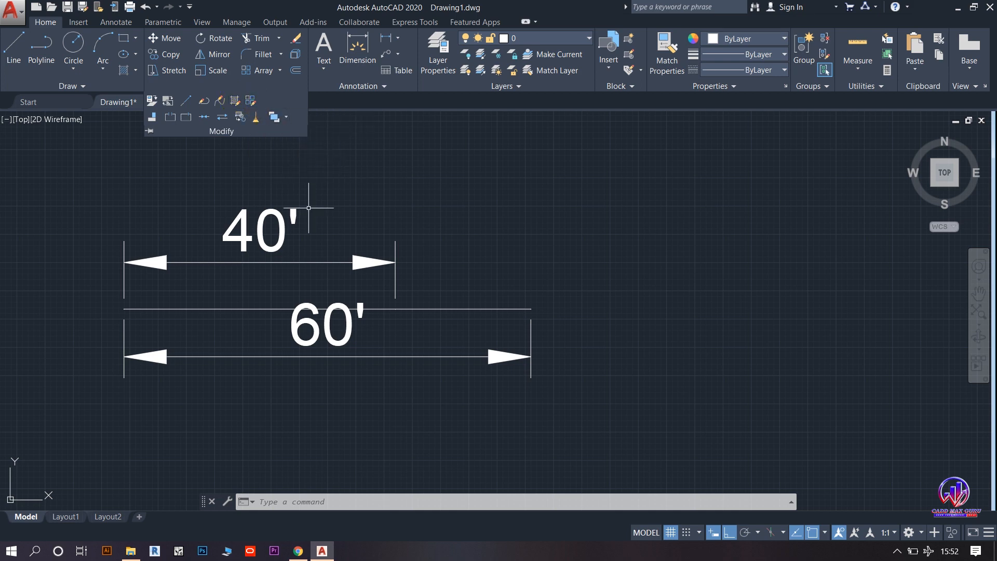
click(360, 215)
key(Escape)
Draw a rectangle in the empty space to the right of the dimensioned line
click(124, 38)
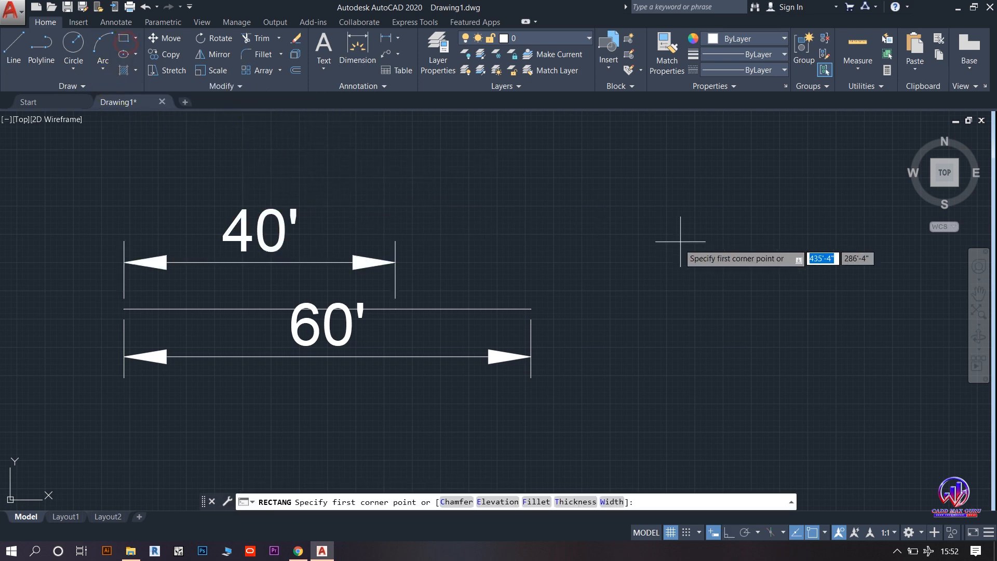
middle_drag(680, 241, 533, 254)
click(493, 225)
click(738, 402)
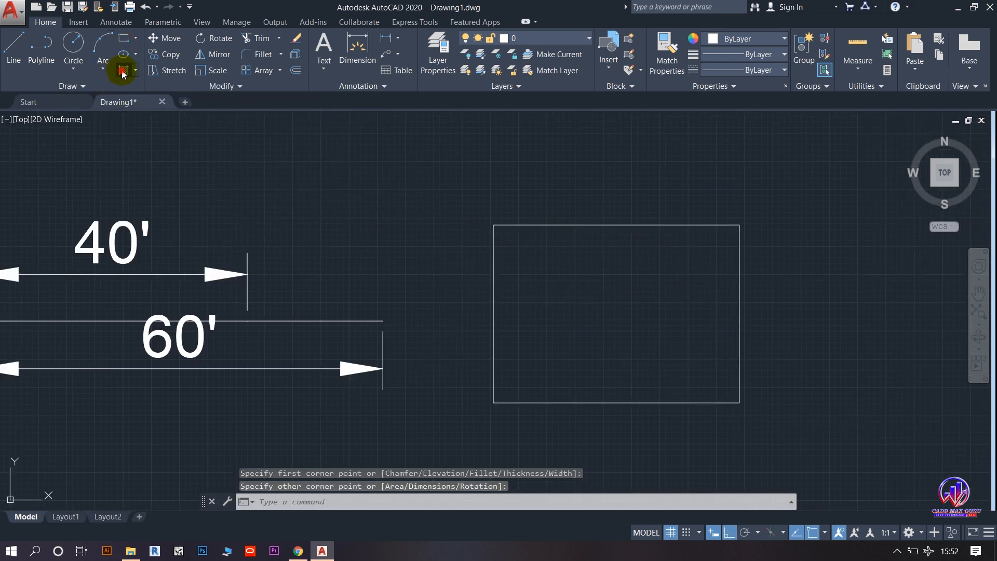
Hatch the inside of the rectangle with the ANGLE pattern at scale 1
click(123, 71)
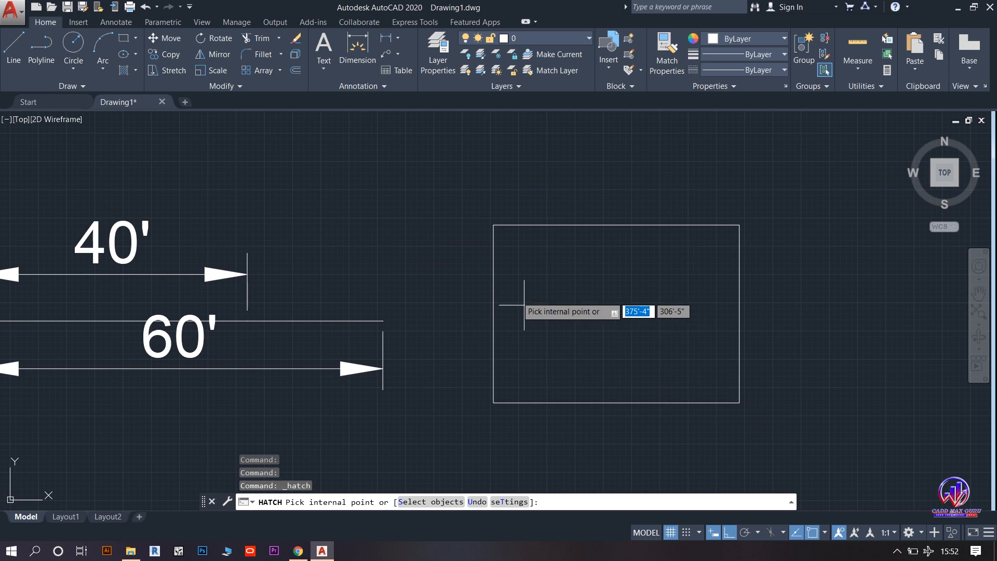
click(523, 304)
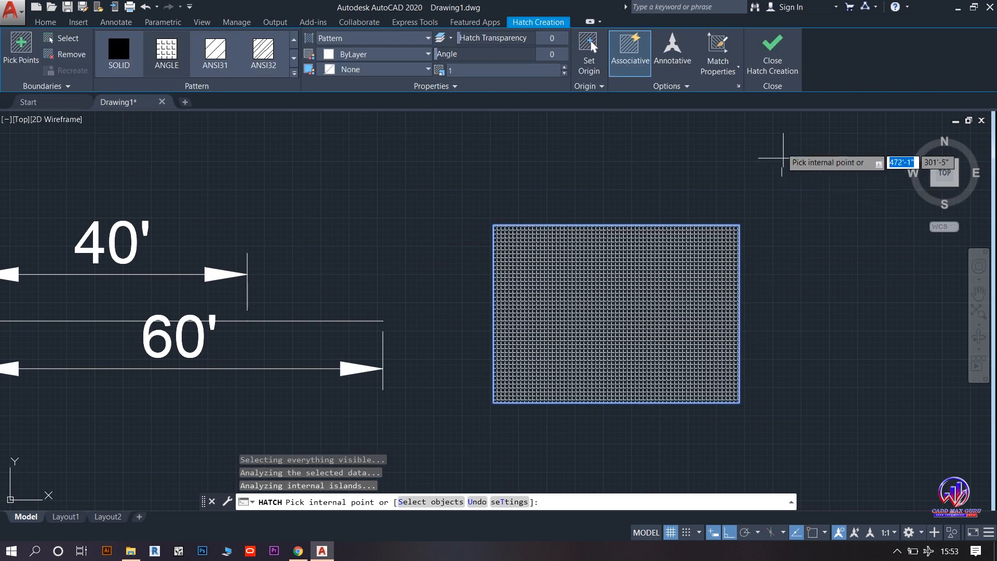
click(783, 75)
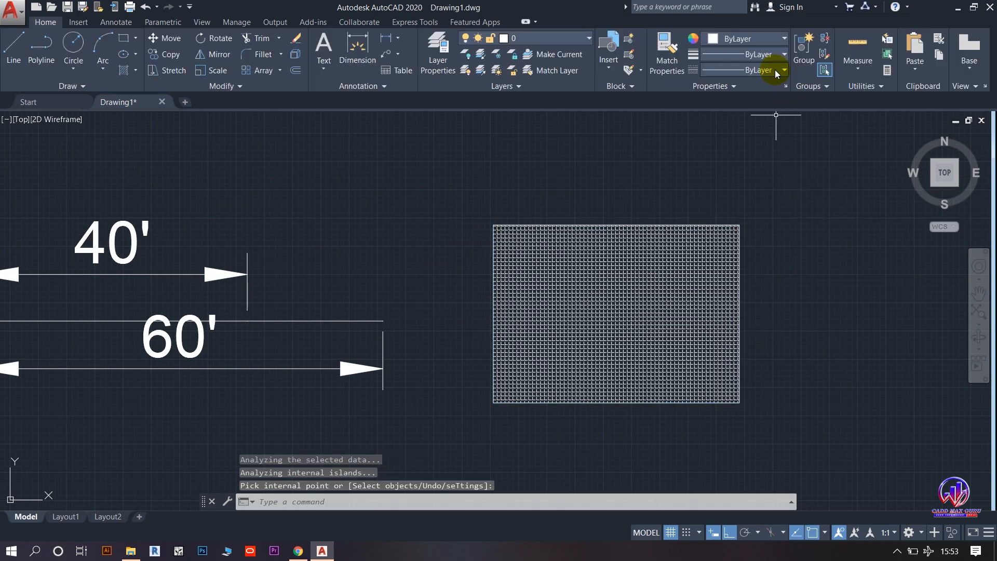
Examine the rectangle hatch's settings in the Hatch Editor and in the Hatch Edit dialog, leaving both without changes
click(550, 264)
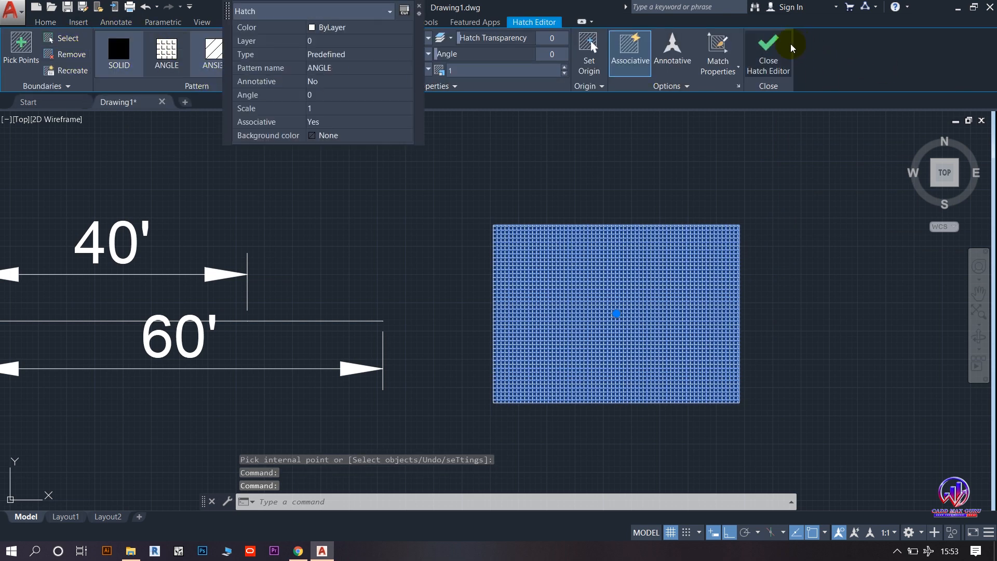
click(763, 63)
click(239, 86)
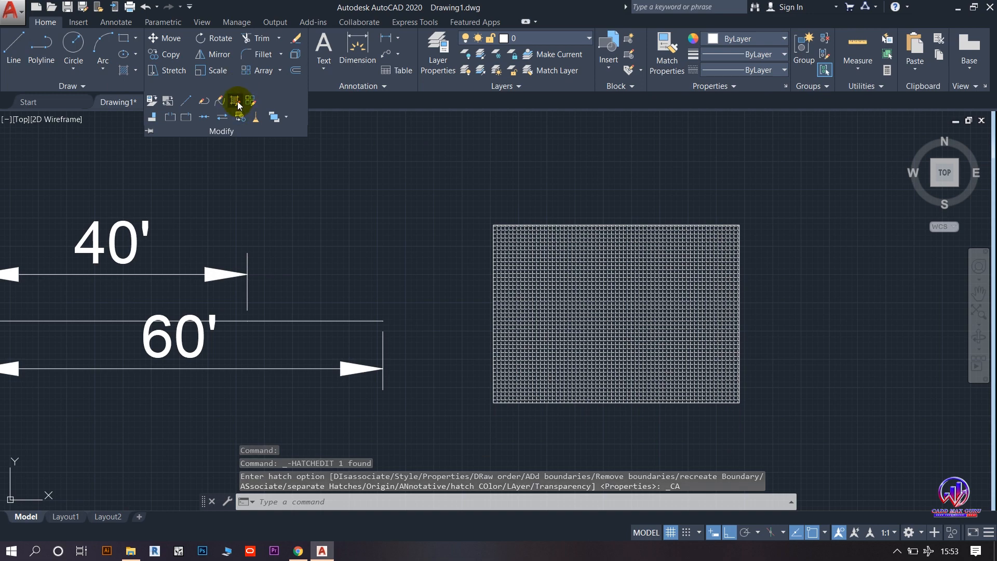
click(239, 105)
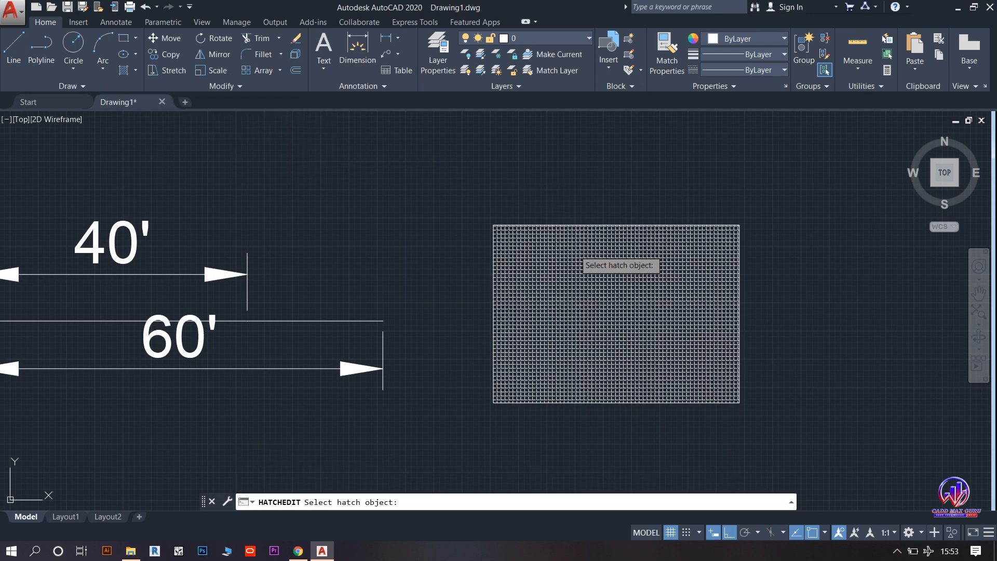
click(574, 251)
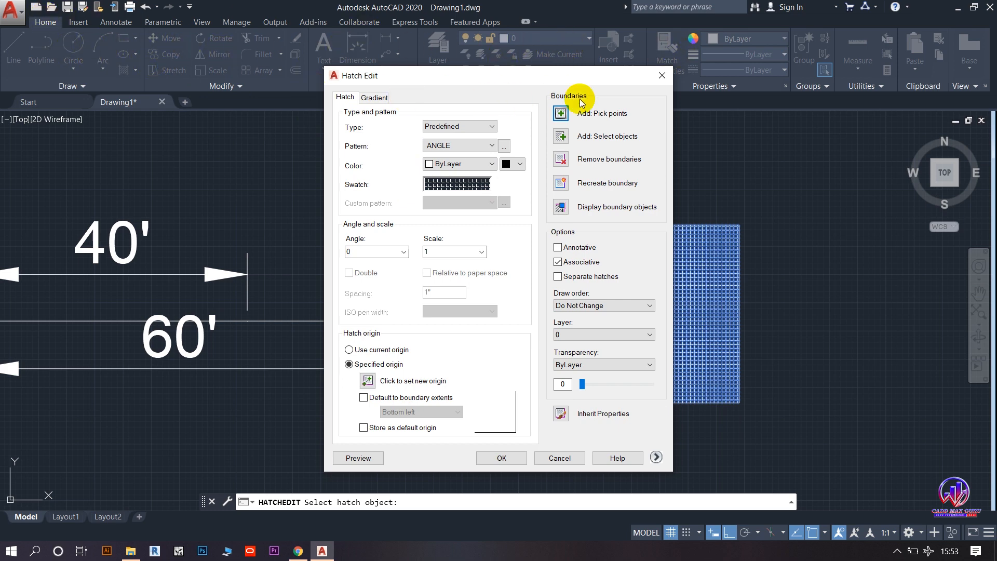
click(662, 75)
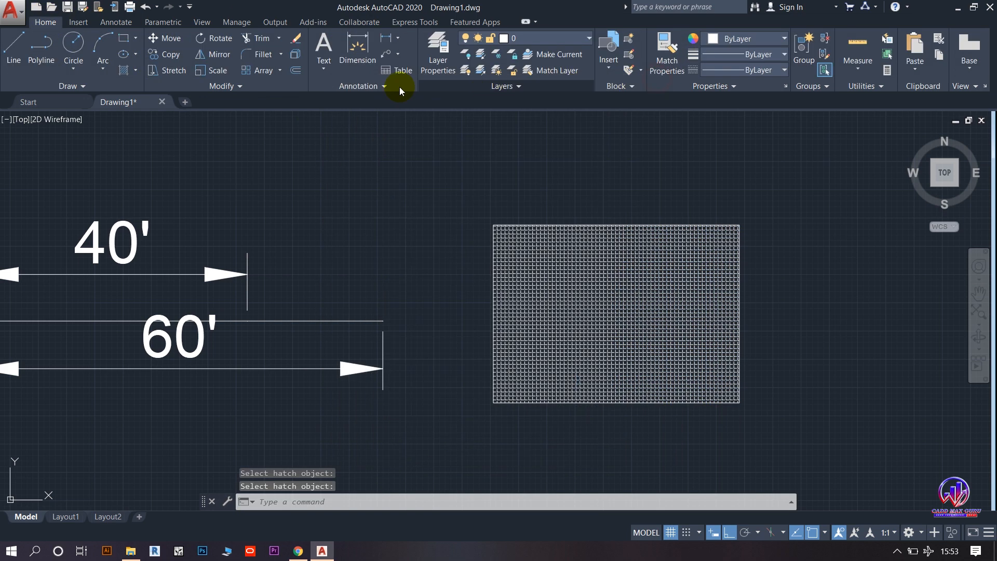
click(227, 87)
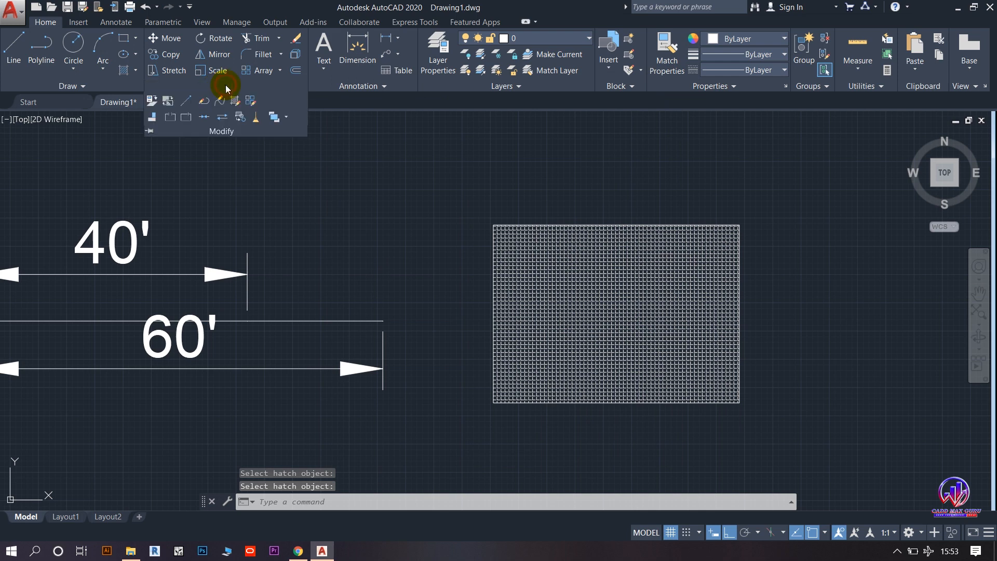
click(123, 73)
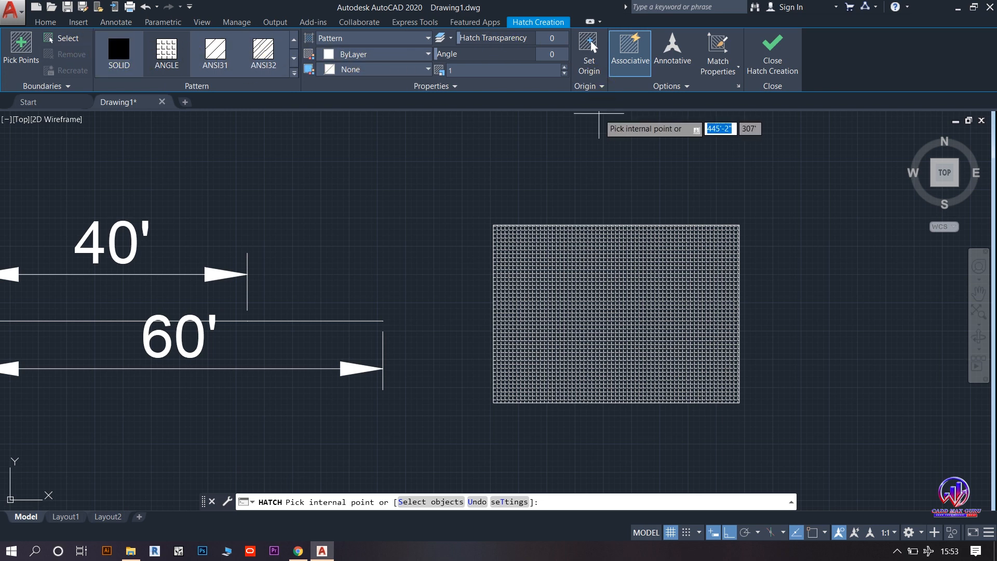
click(757, 57)
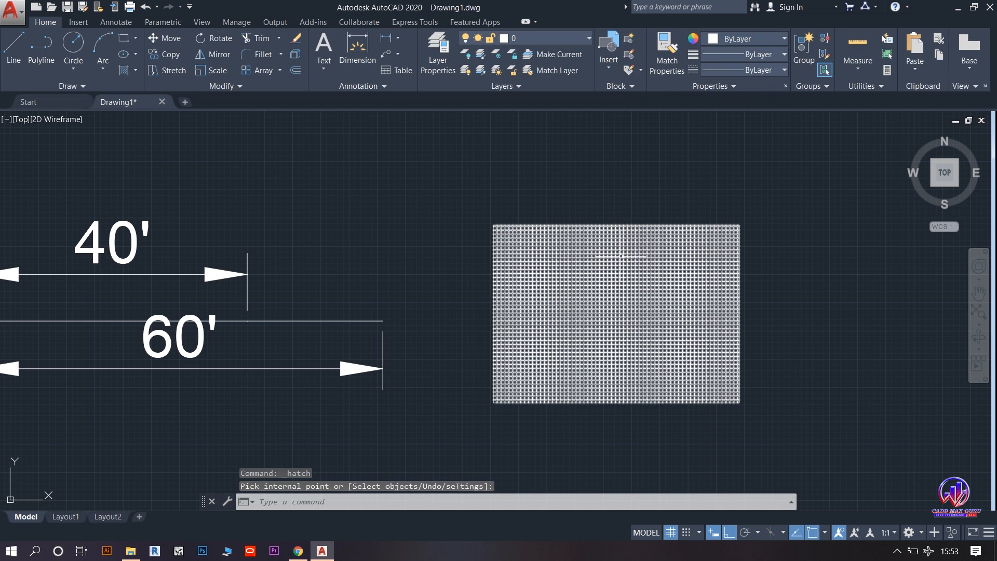
Delete the hatch inside the rectangle, keeping the rectangle's outline
click(621, 257)
key(Delete)
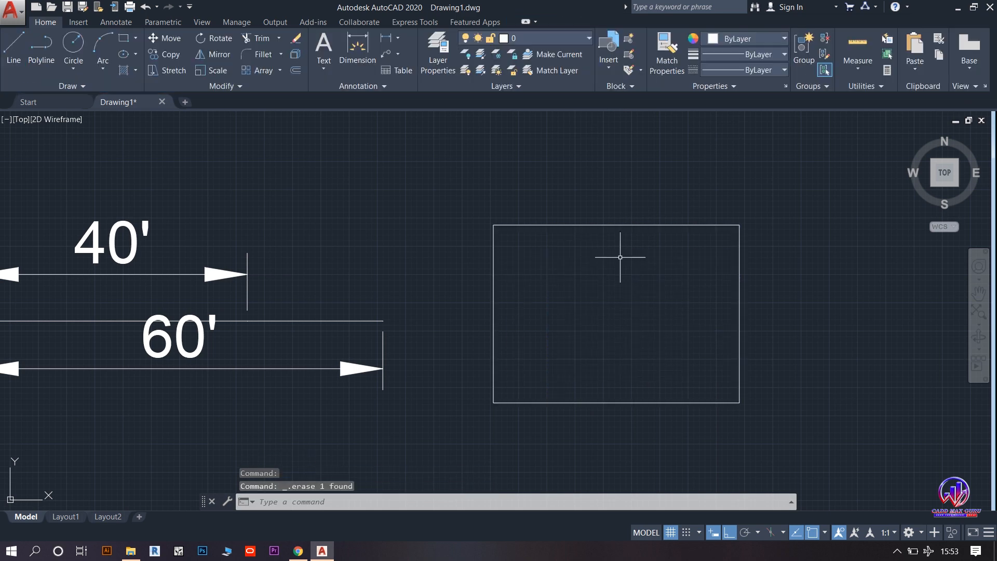
Draw a single horizontal line about 22' long in the empty space to the right of the rectangle
click(233, 87)
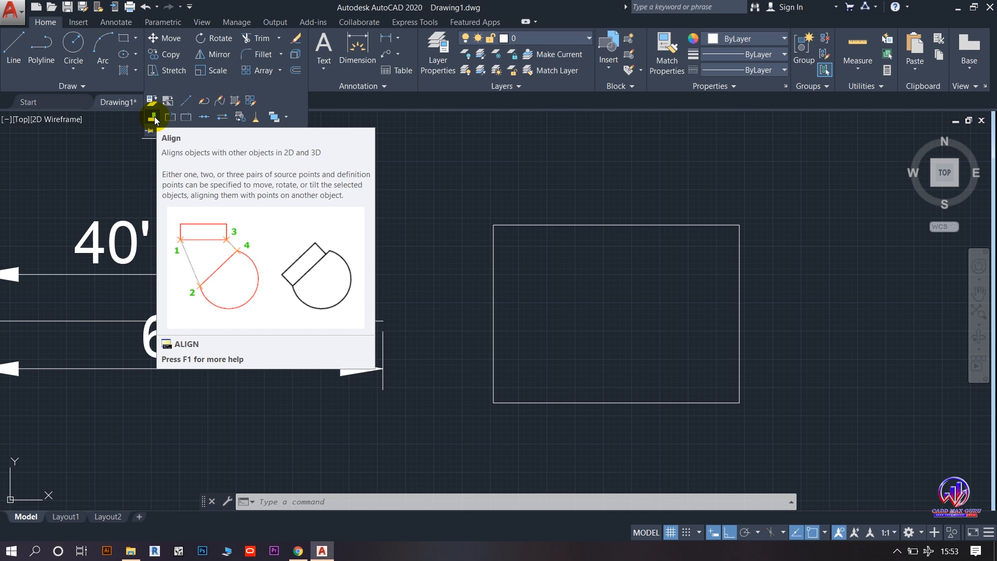
scroll(423, 249, down, 5)
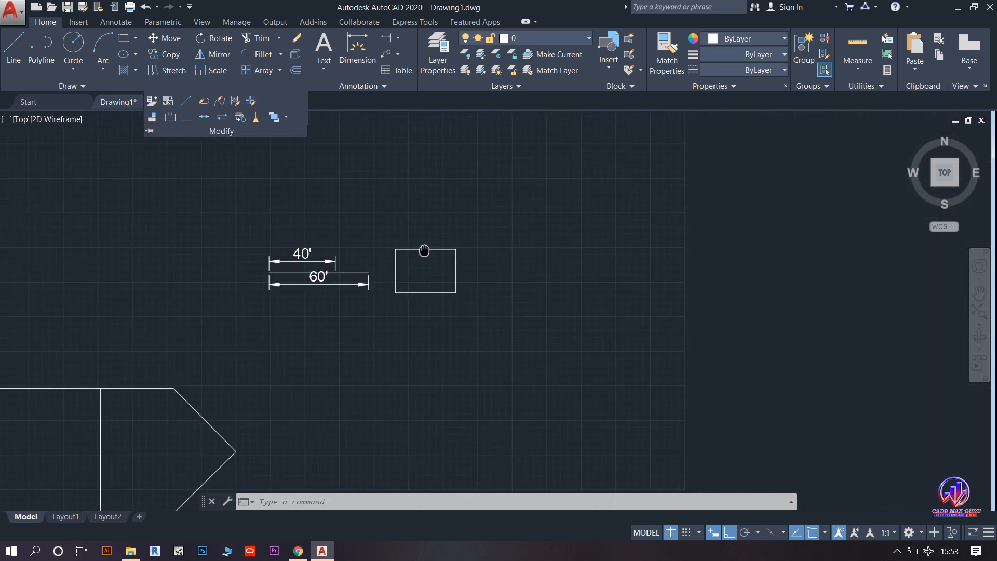
scroll(360, 261, up, 4)
middle_drag(324, 265, 334, 263)
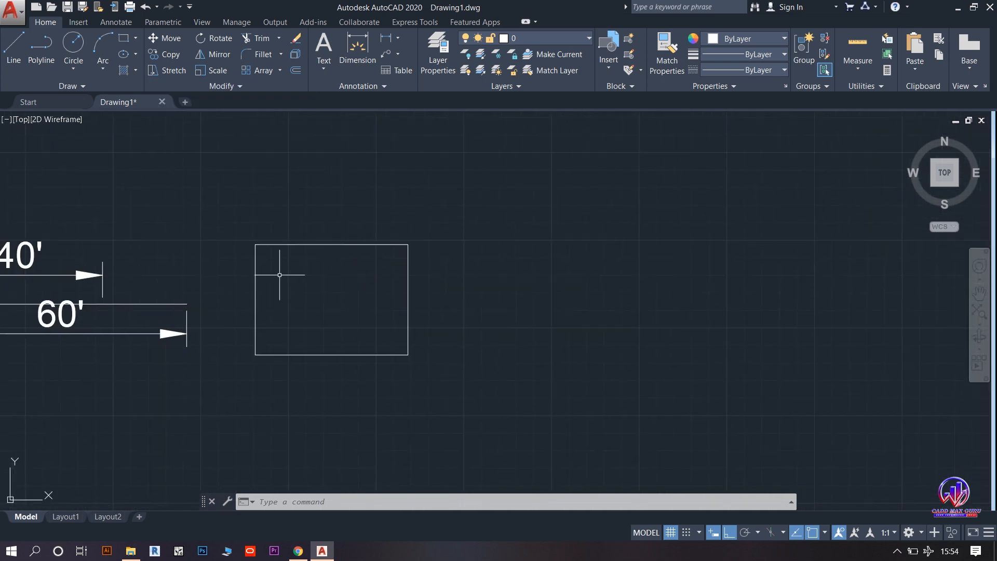
click(14, 43)
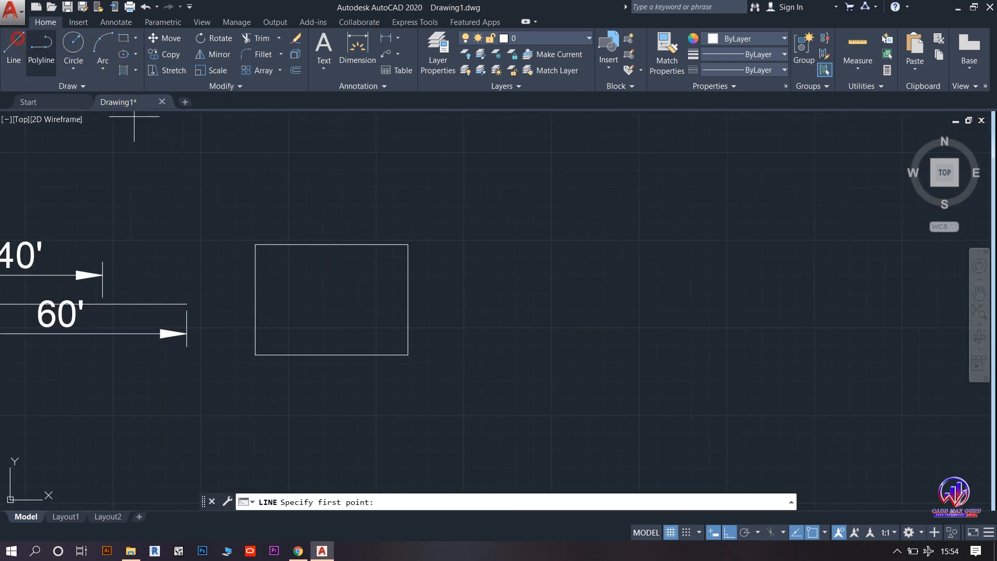
click(571, 230)
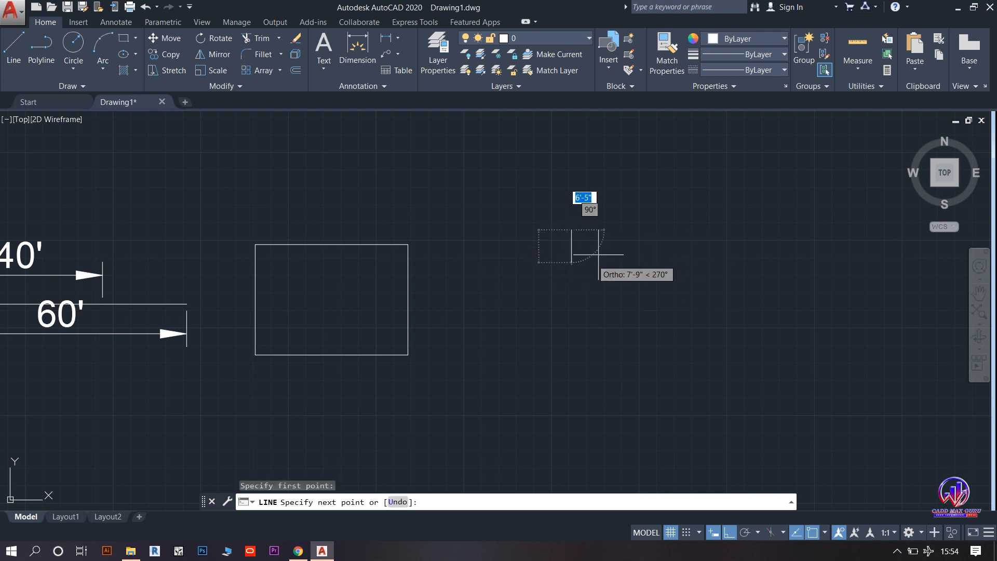
right_click(657, 210)
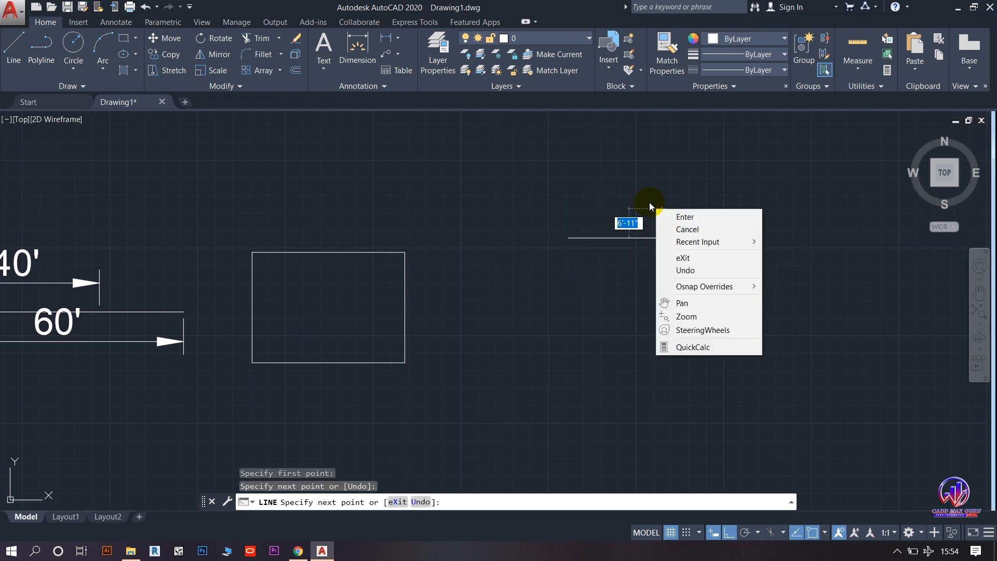
click(684, 217)
Draw a three-point arc bulging above the new line from its left end to its right end, with Ortho turned off
click(101, 69)
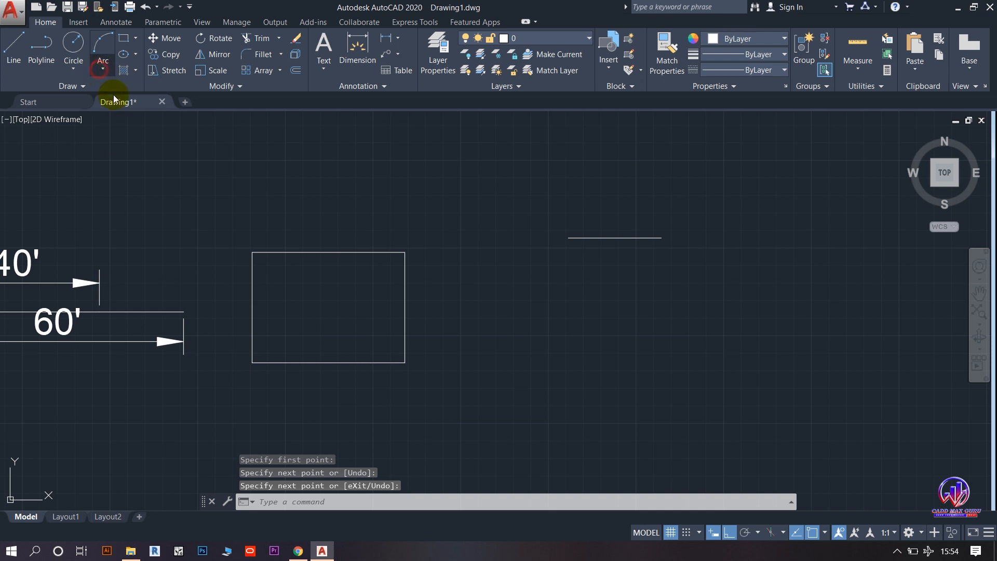
click(119, 102)
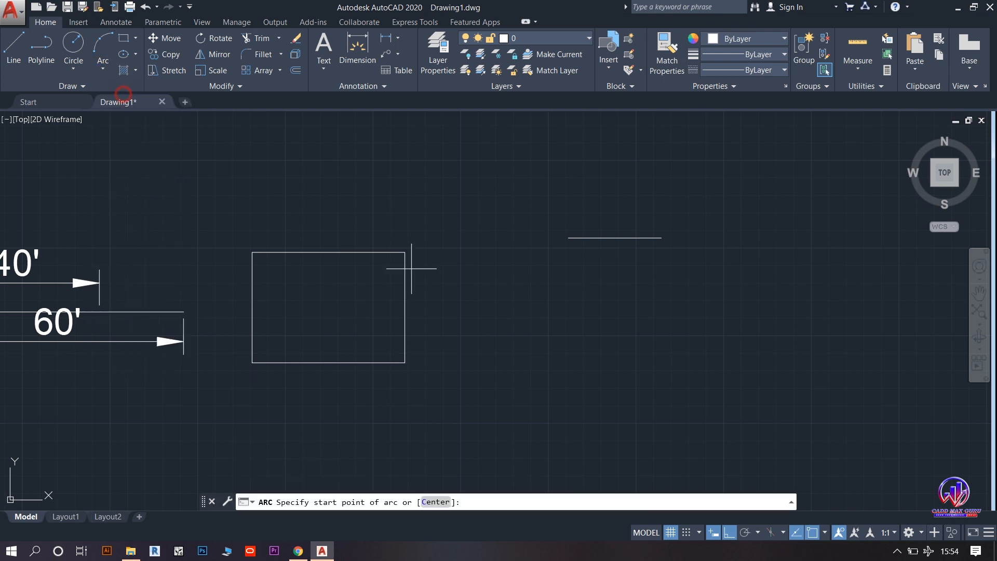
click(569, 238)
click(729, 532)
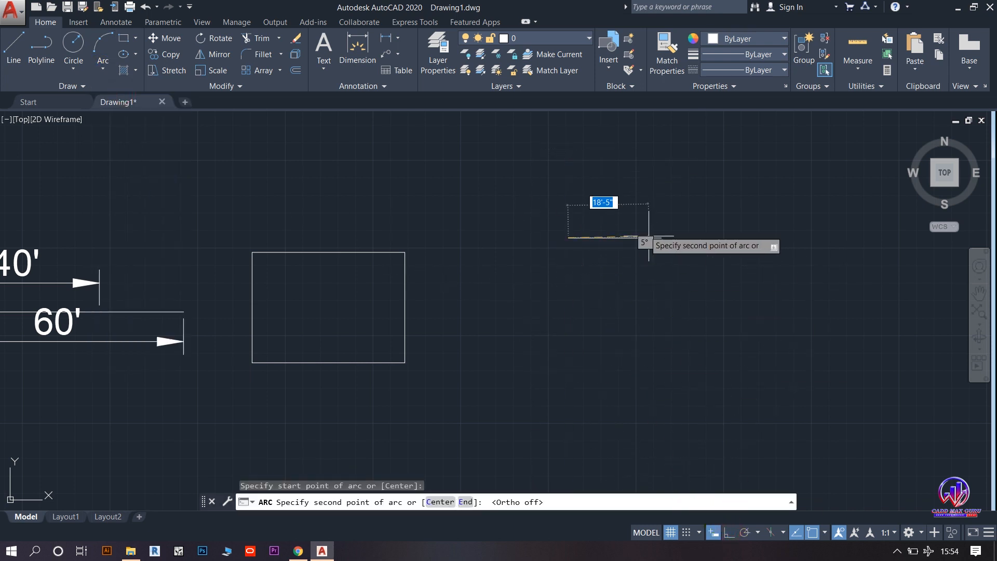
click(613, 183)
click(661, 238)
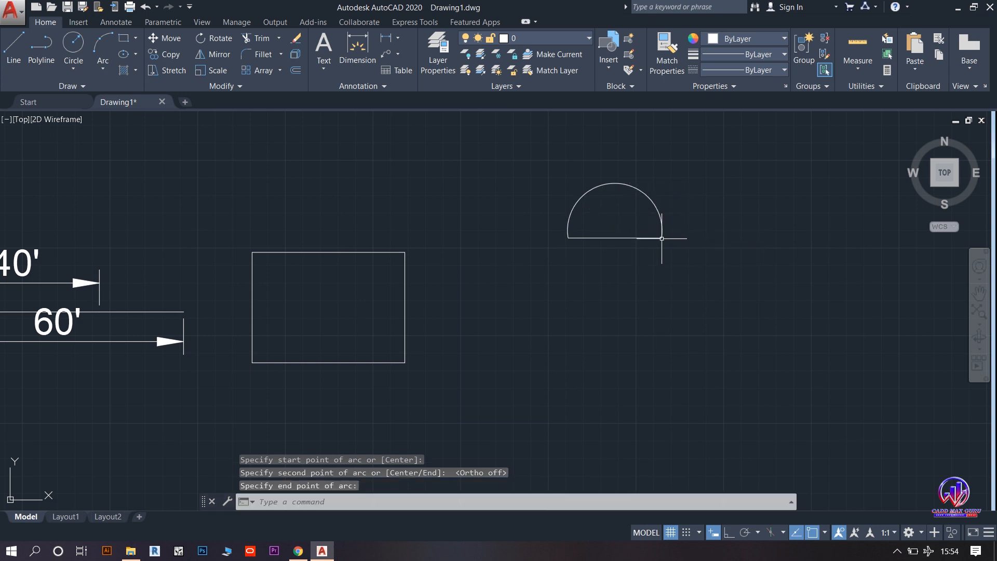
Dimension the rectangle's left side, placing the dimension just outside it
scroll(524, 232, down, 3)
scroll(423, 267, up, 5)
middle_drag(422, 267, 460, 260)
scroll(461, 261, down, 4)
scroll(424, 274, up, 2)
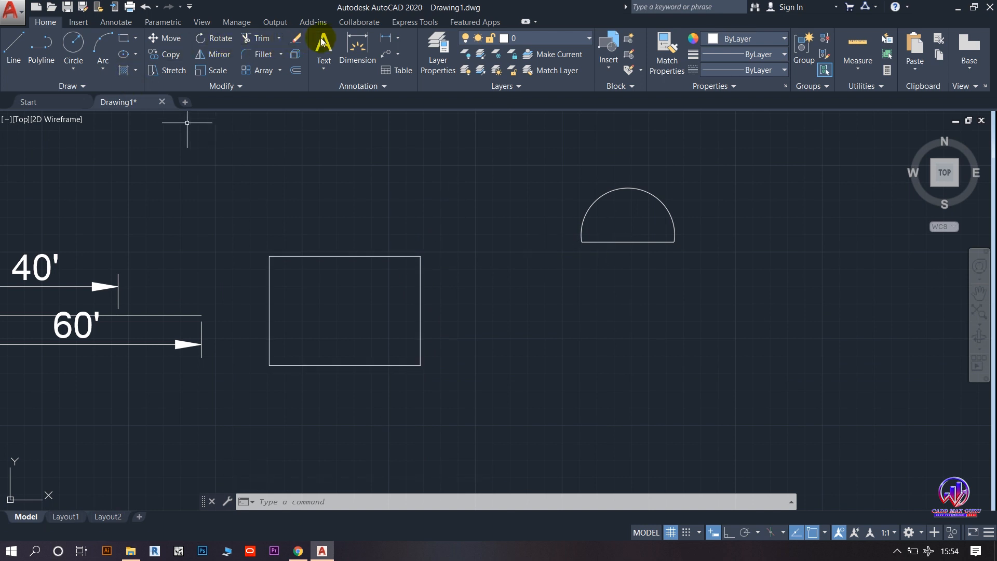
click(349, 43)
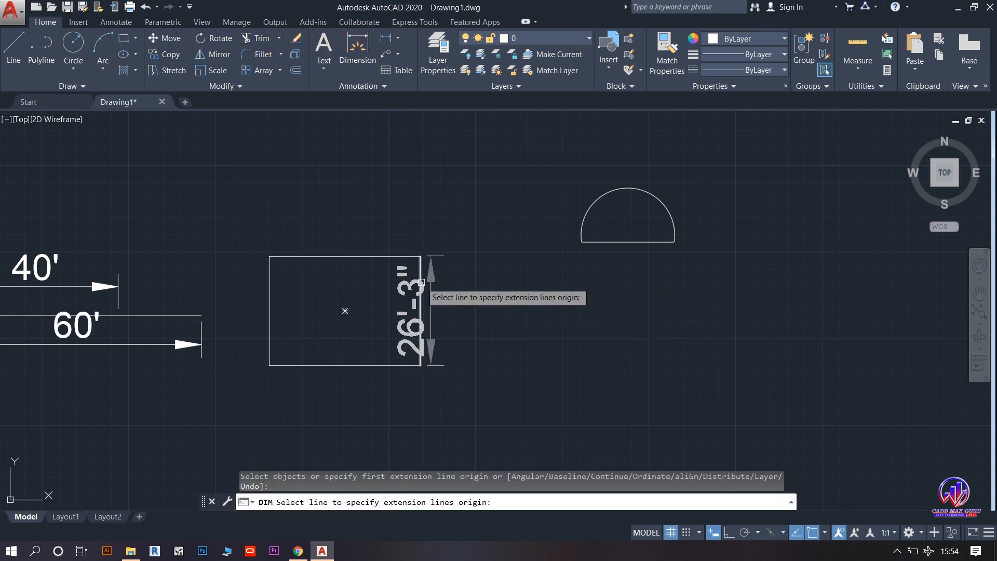
click(269, 275)
click(252, 260)
Dimension the straight base line under the arc, placing the dimension below it, and end the dimension command
click(357, 47)
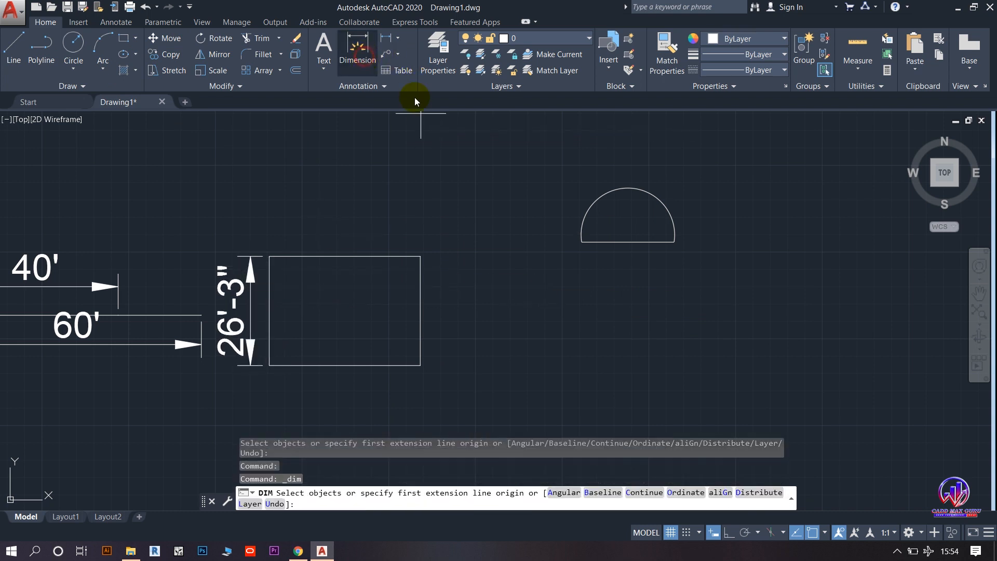
click(605, 242)
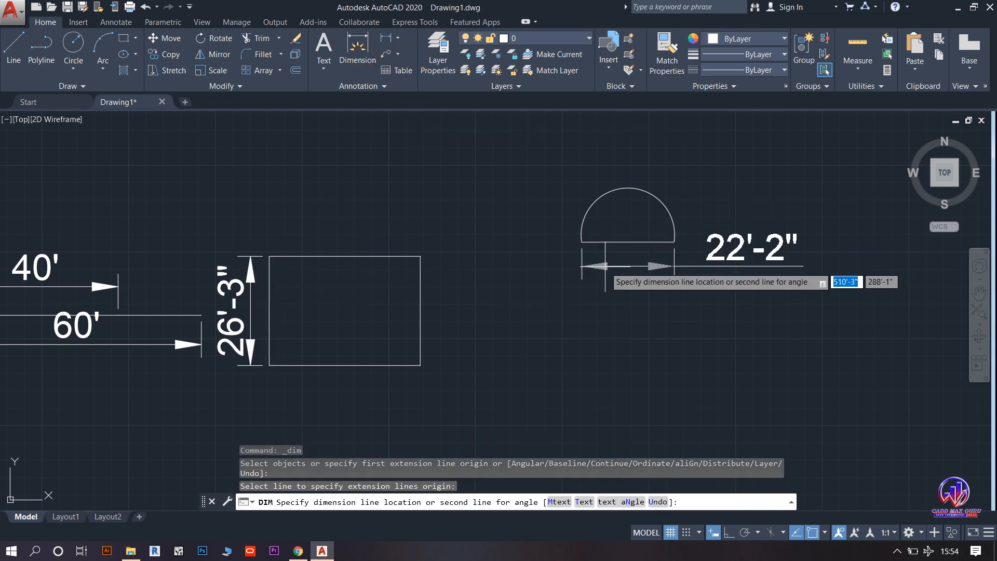
click(604, 262)
right_click(573, 273)
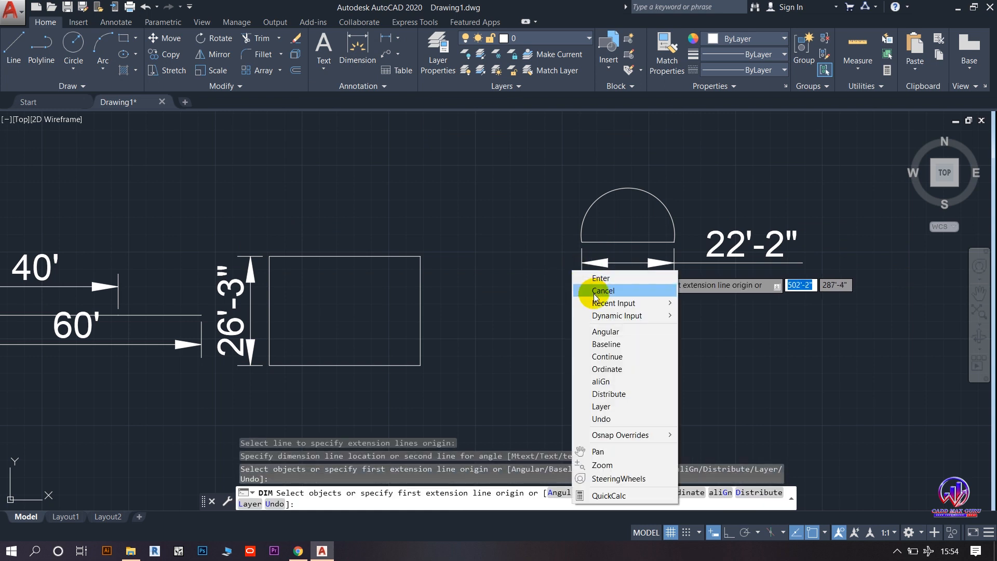
click(597, 290)
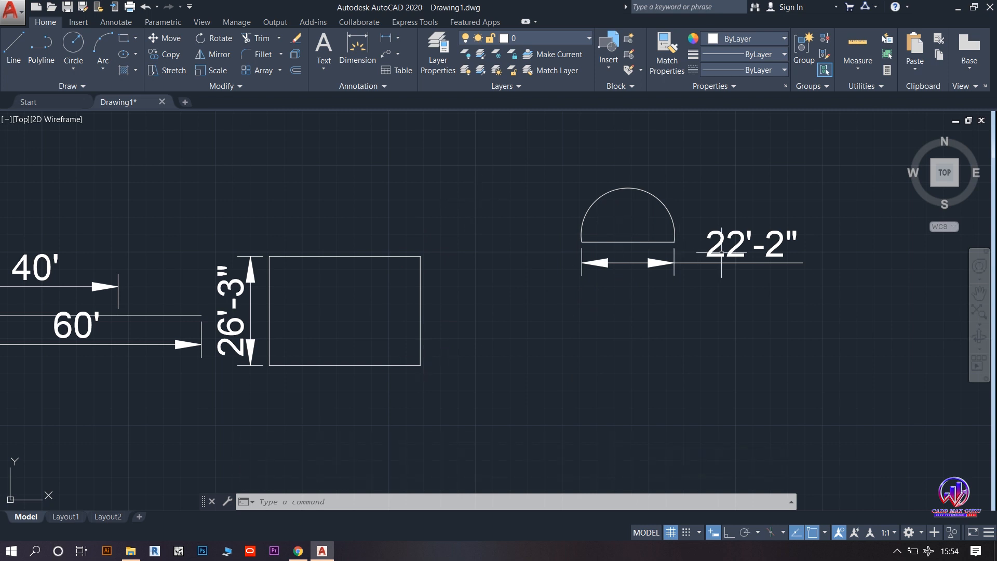
click(218, 85)
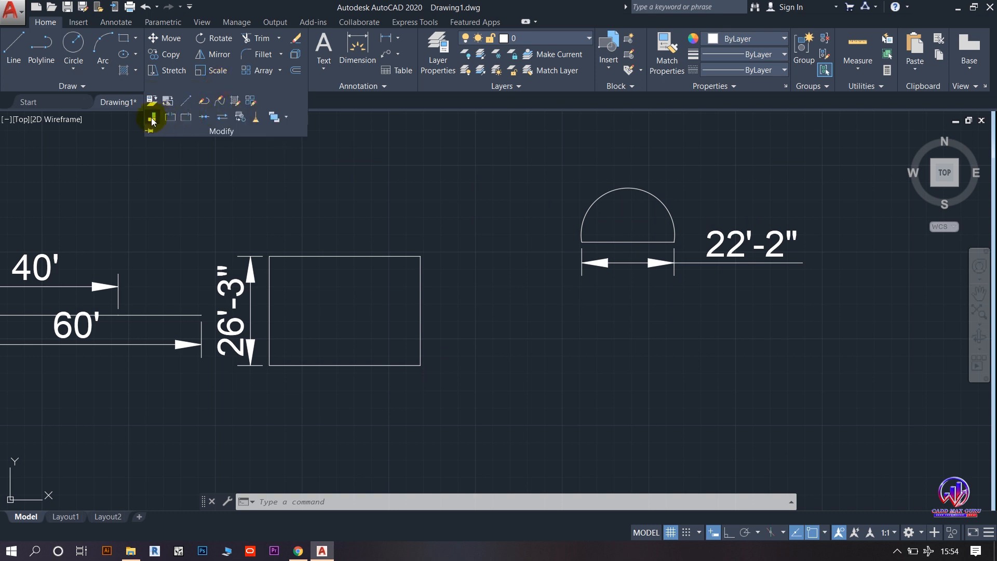
click(317, 506)
text(al)
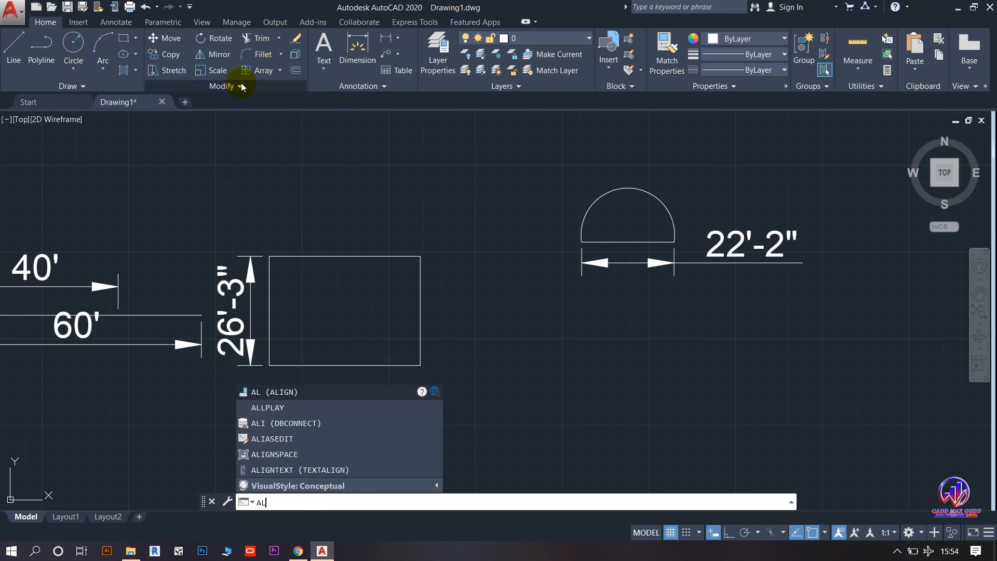
key(Return)
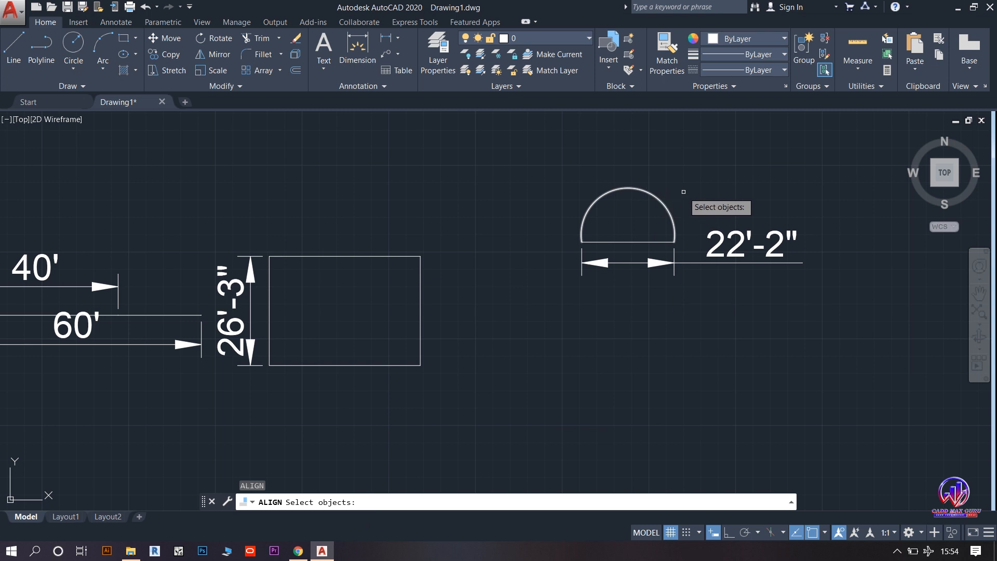
click(690, 172)
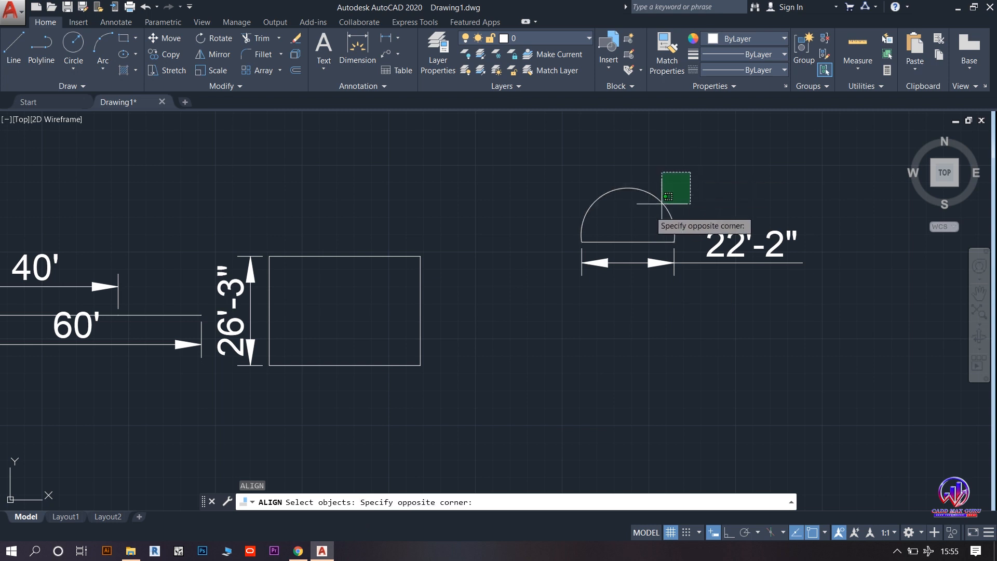
click(582, 237)
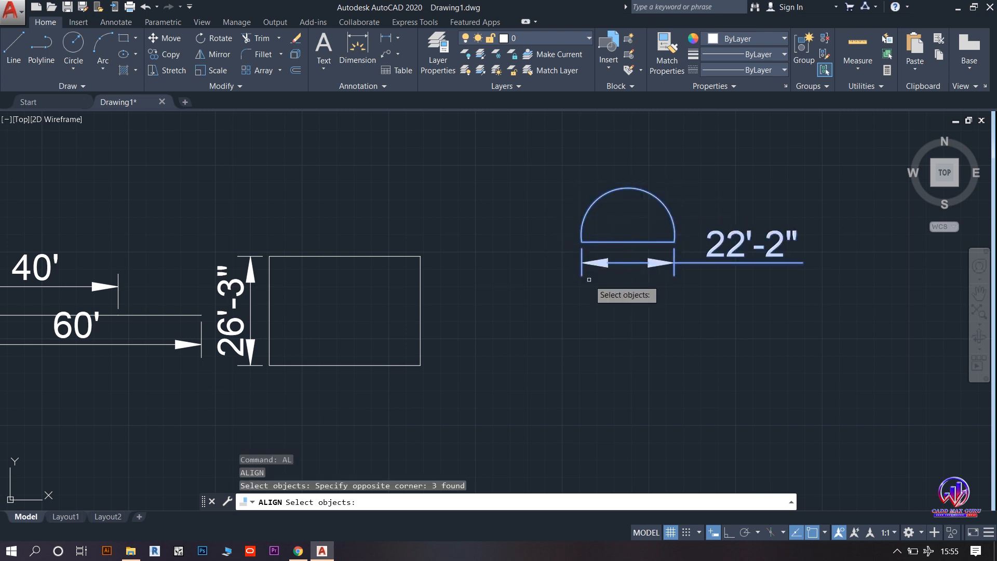
key(Escape)
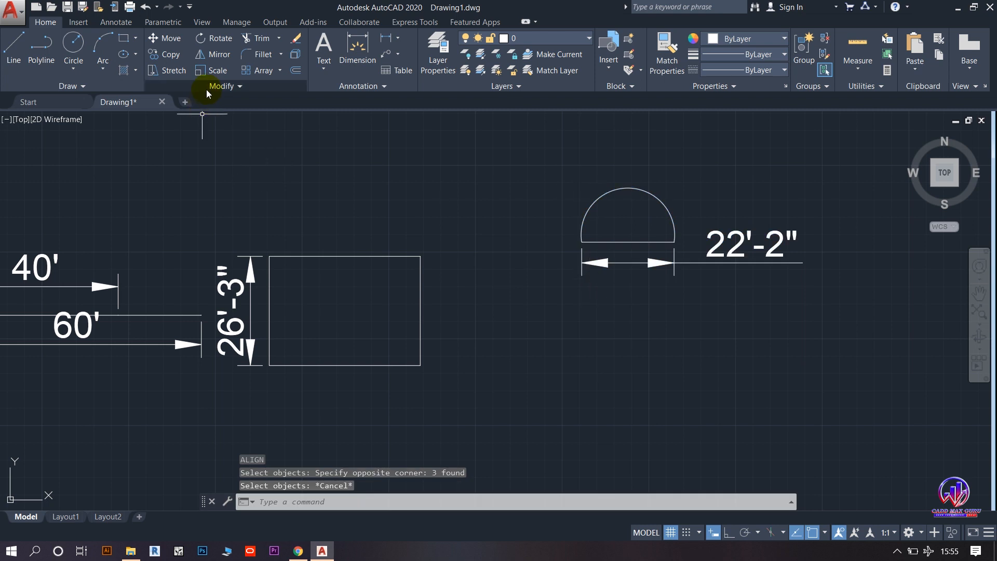
Align the arc and its base line to the rectangle's right side, left end to upper corner and right end to lower corner, scaling to fit
text(AL)
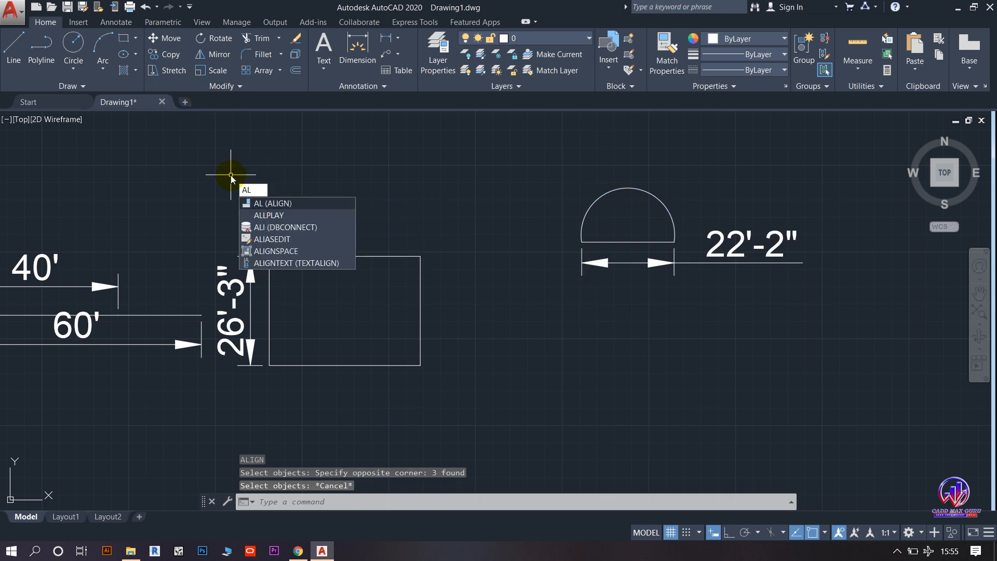
key(Return)
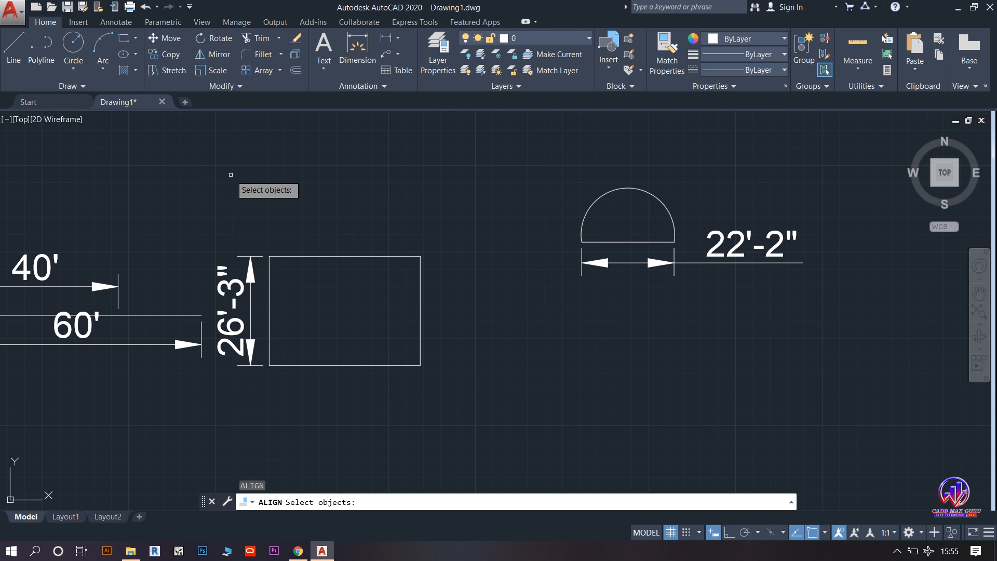
click(561, 169)
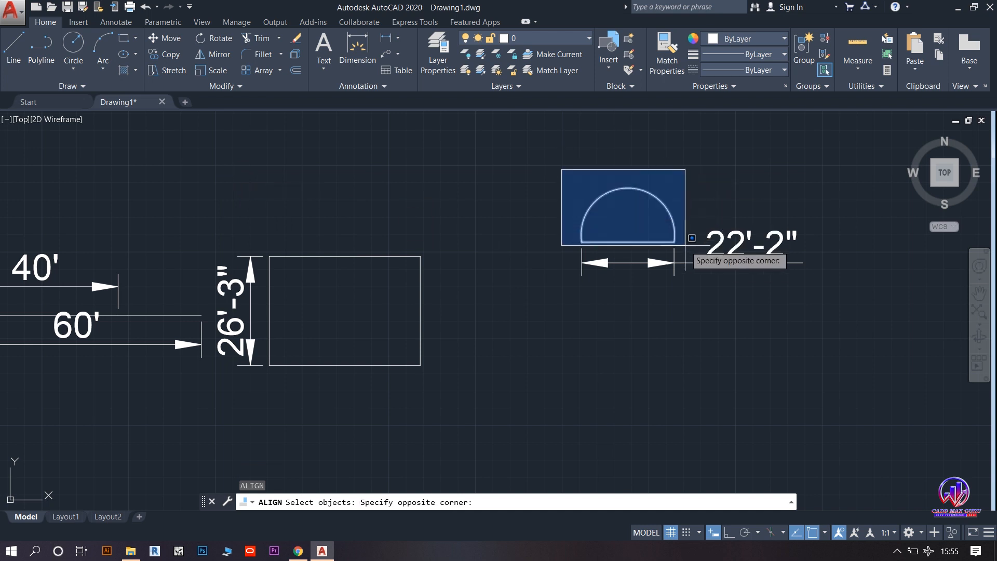
click(685, 245)
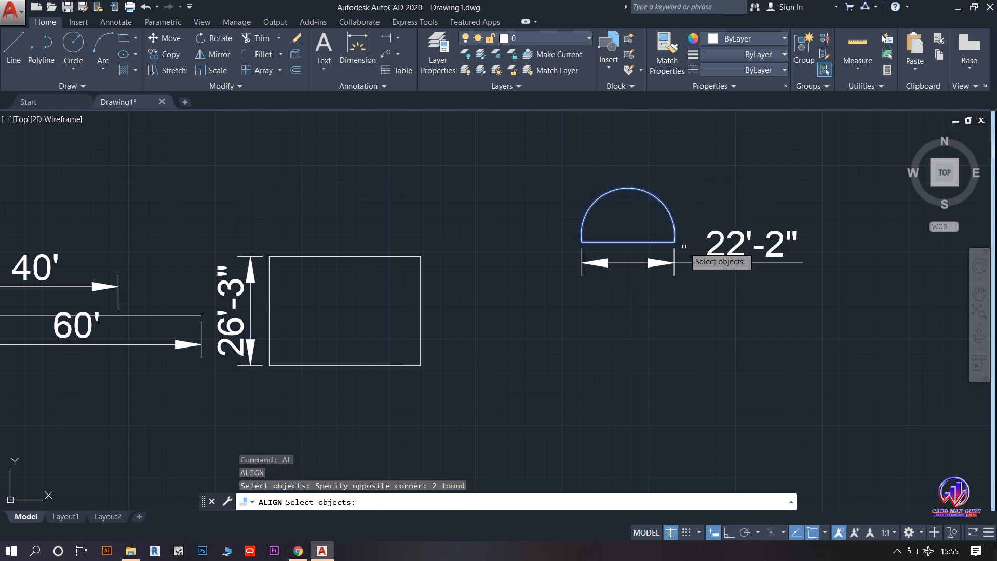
key(Return)
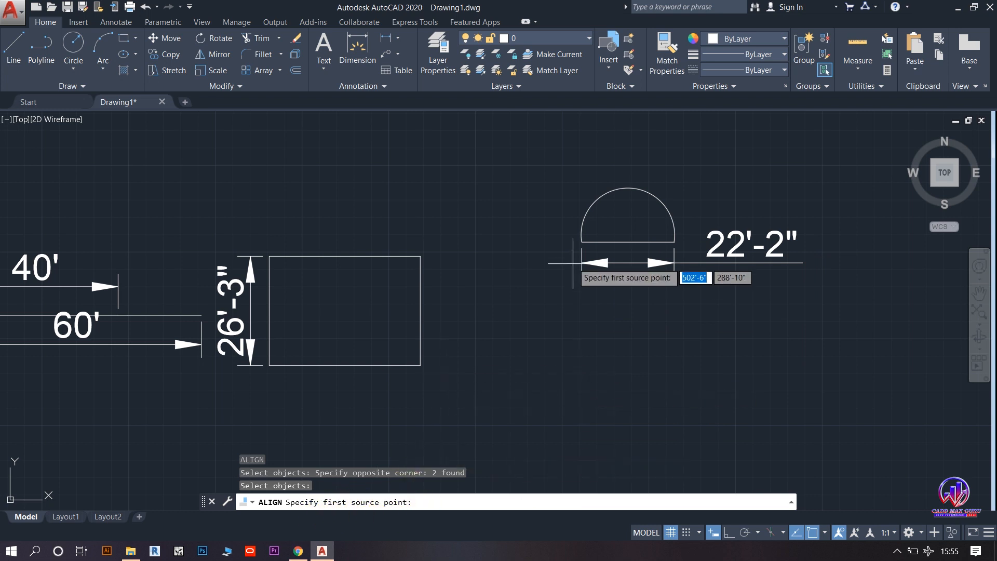
click(580, 242)
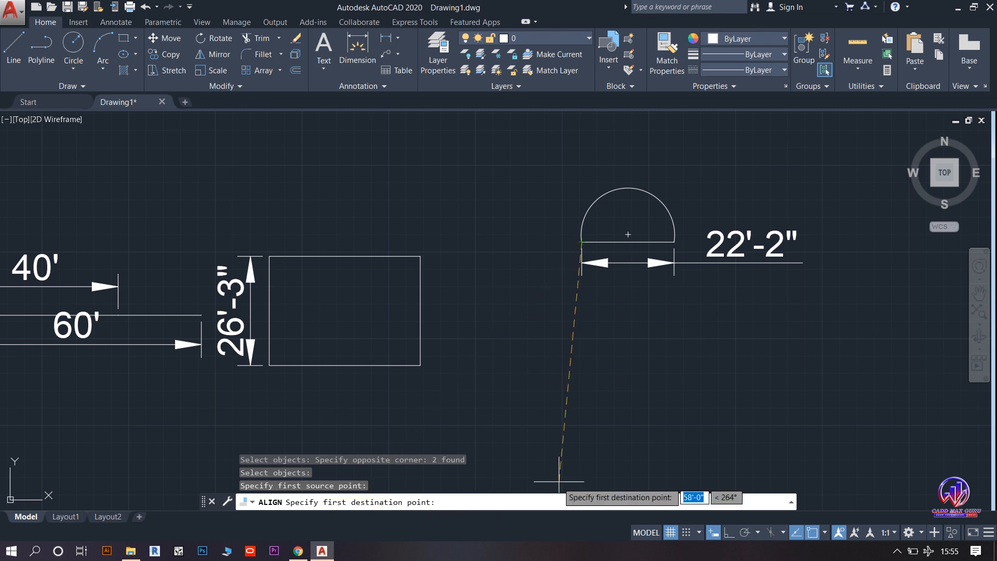
click(420, 255)
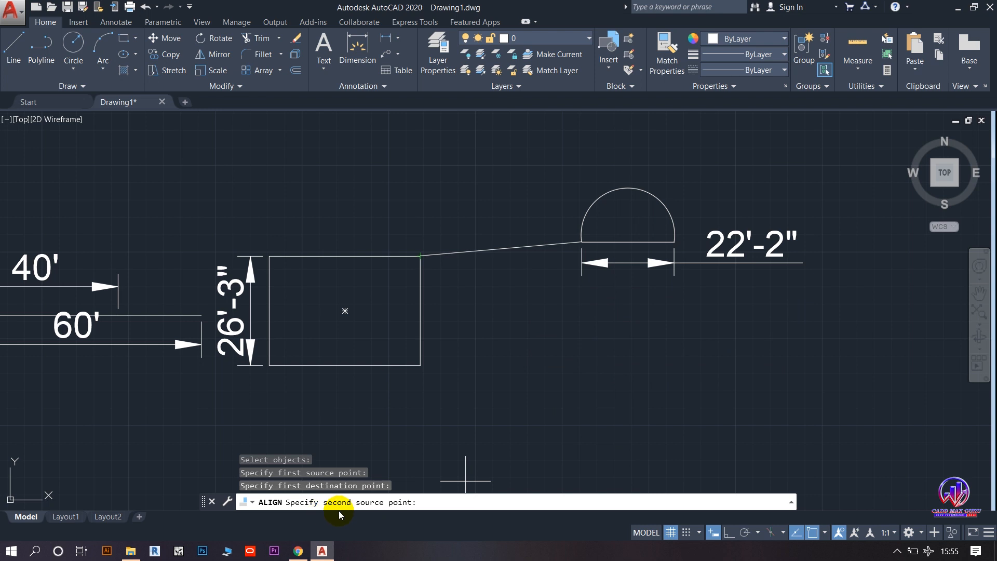
click(674, 242)
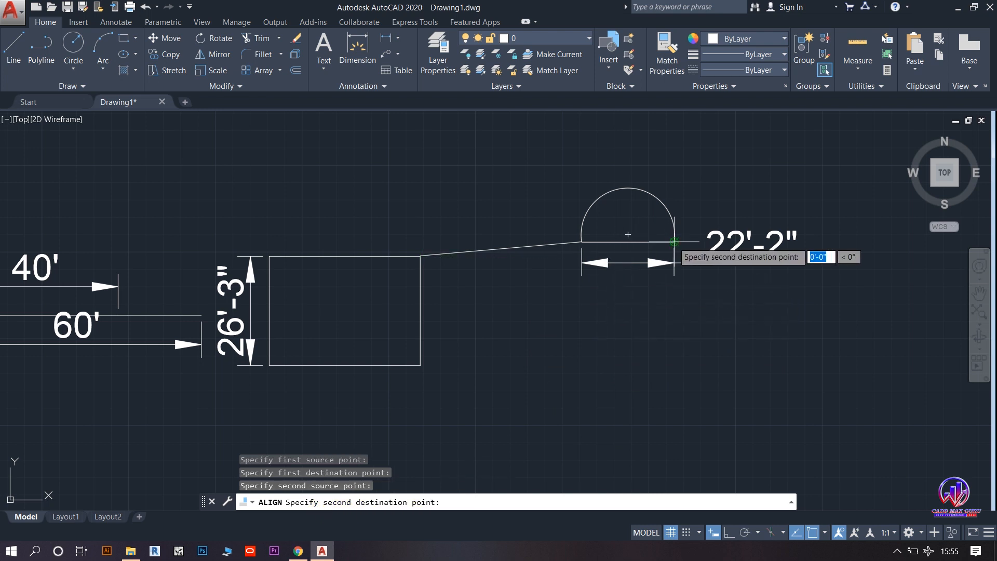
click(420, 365)
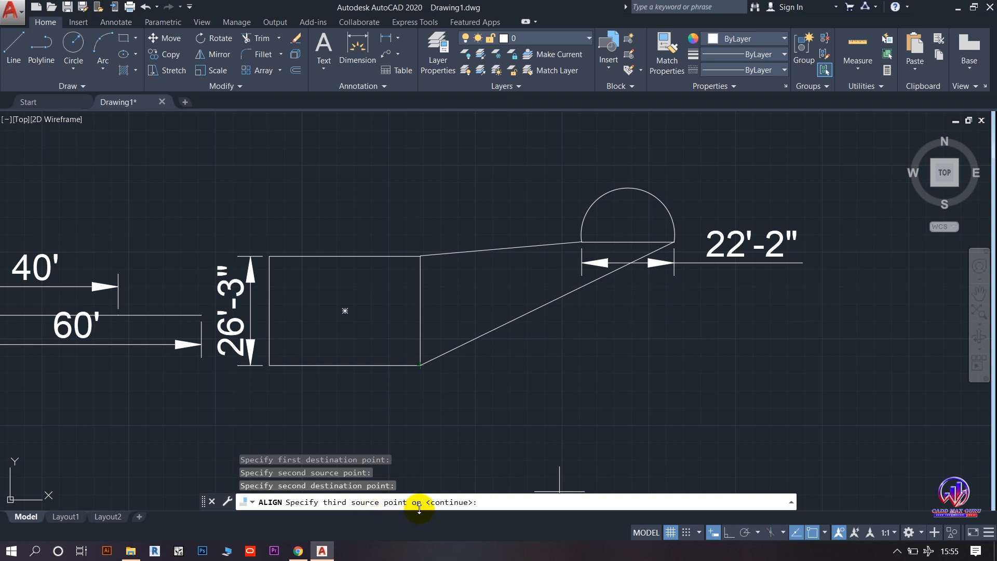
right_click(464, 447)
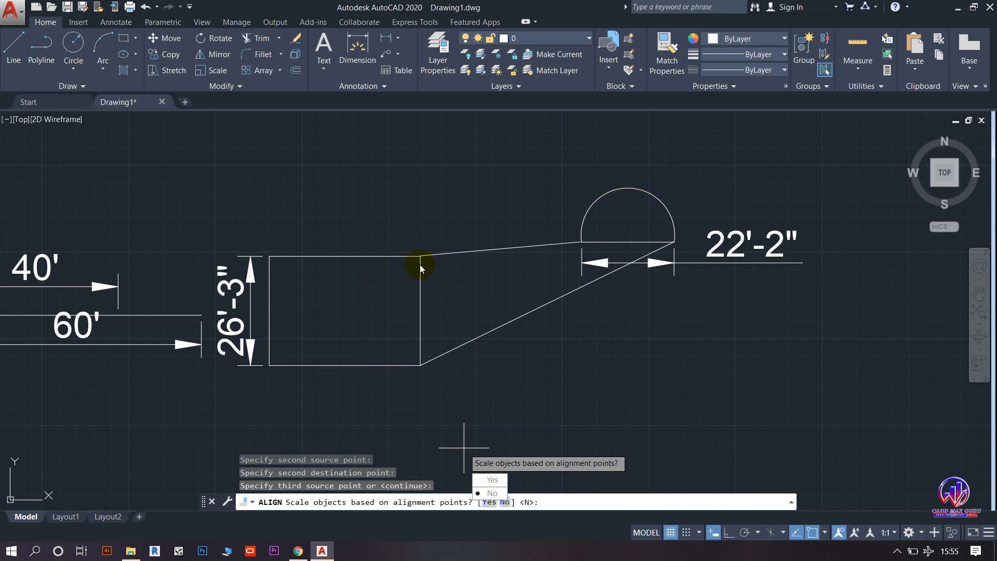
click(499, 479)
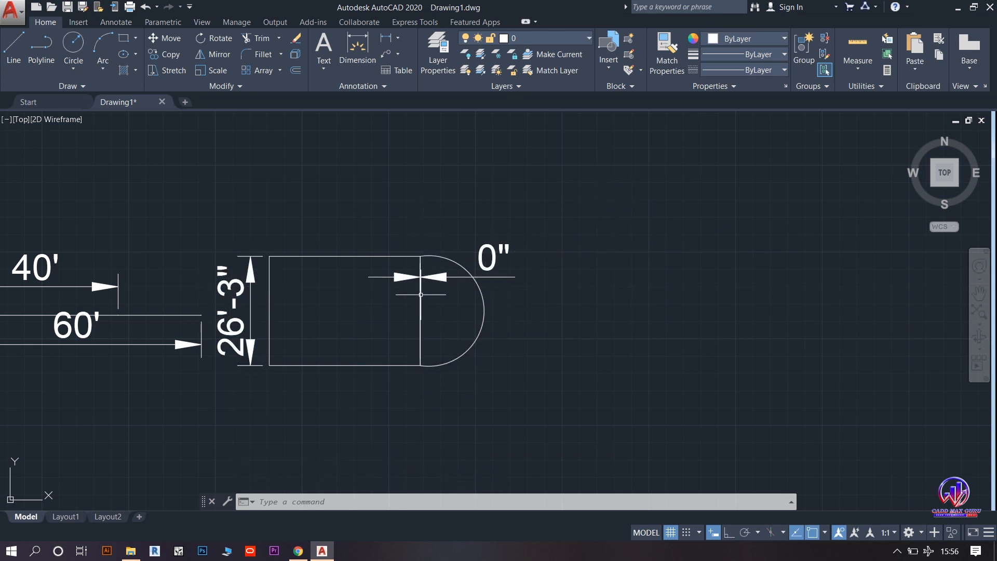
Erase the aligned arc, its base line and dimension, and undo both that erase and the scaled alignment
click(554, 228)
click(463, 370)
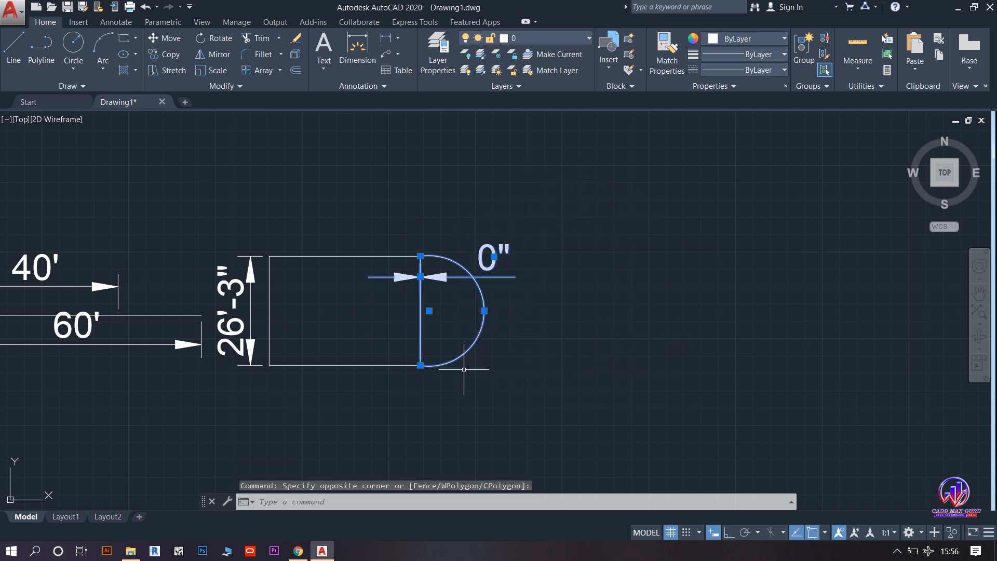
key(Delete)
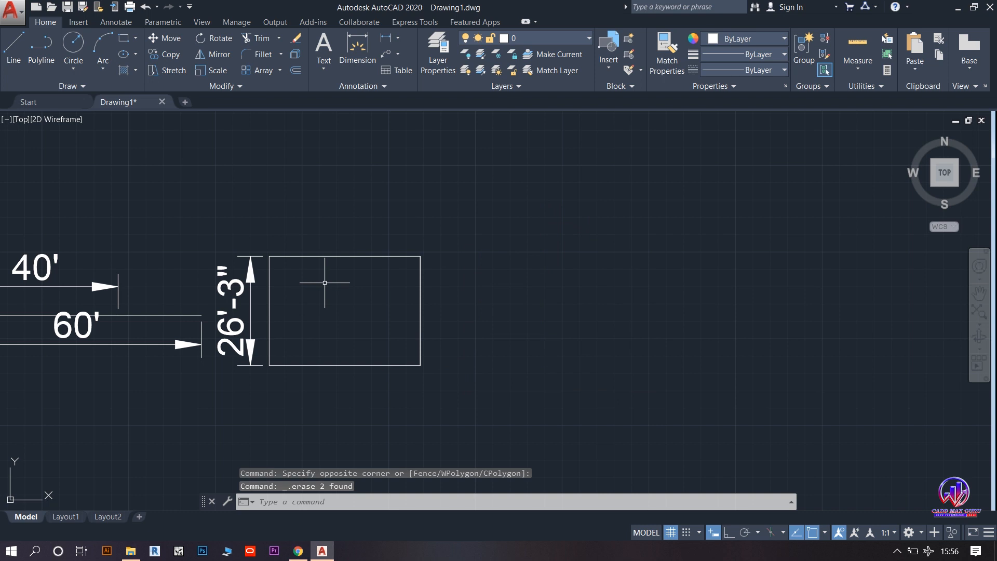
key(ctrl+z)
key(ctrl+z)
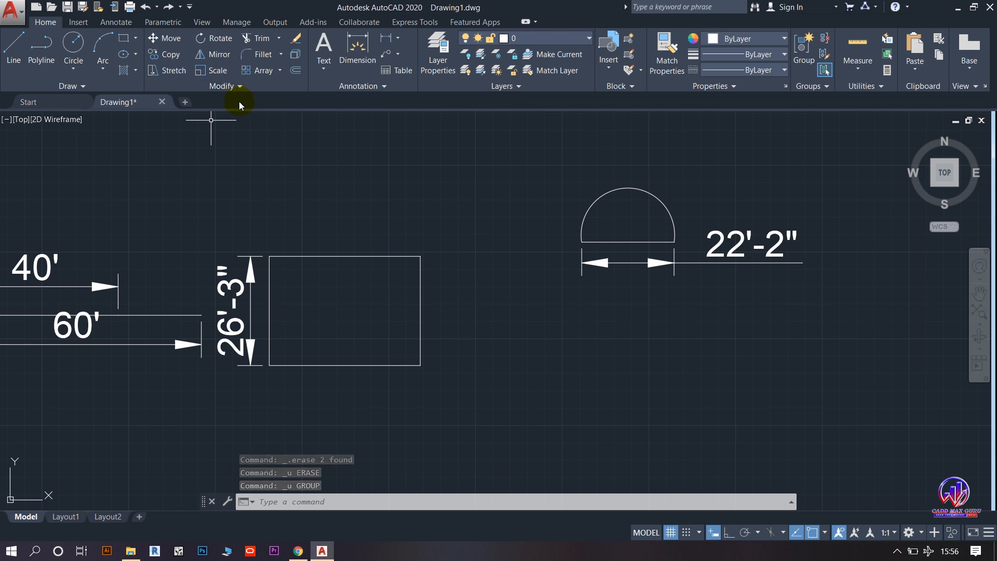
Align the arc and its base line to the rectangle's right side, left end to upper corner, right end toward lower corner, without scaling
click(243, 88)
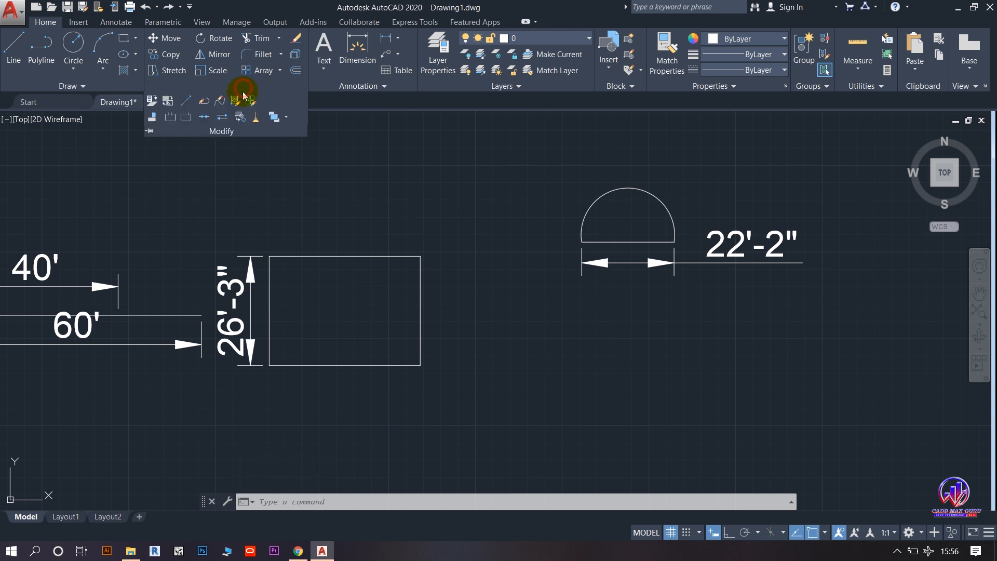
click(152, 115)
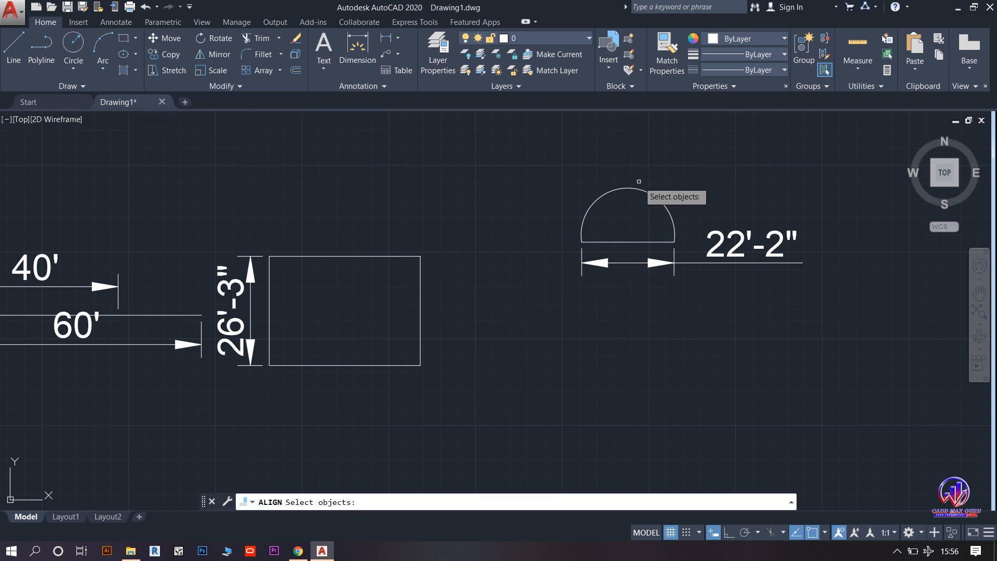
click(565, 175)
click(675, 251)
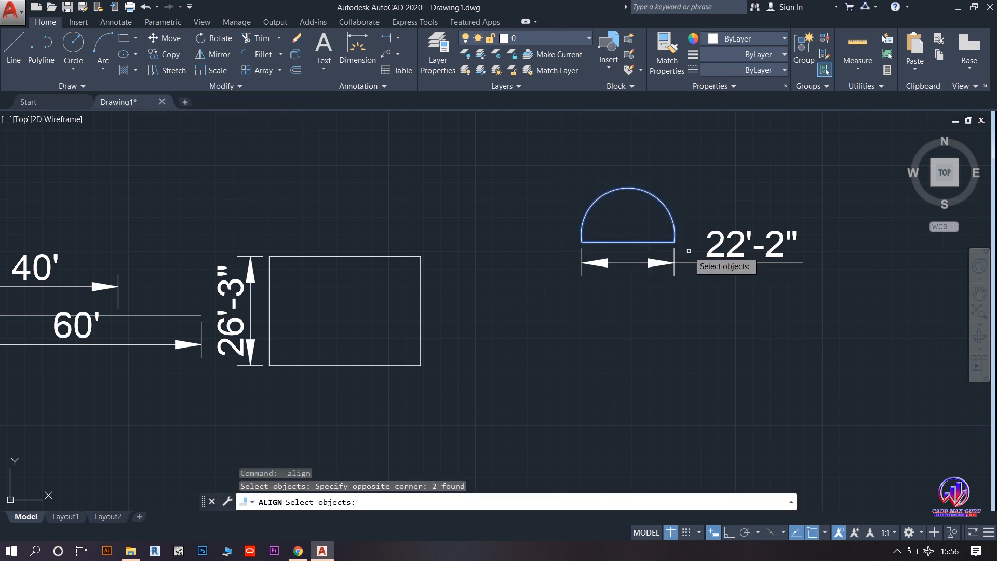
key(Return)
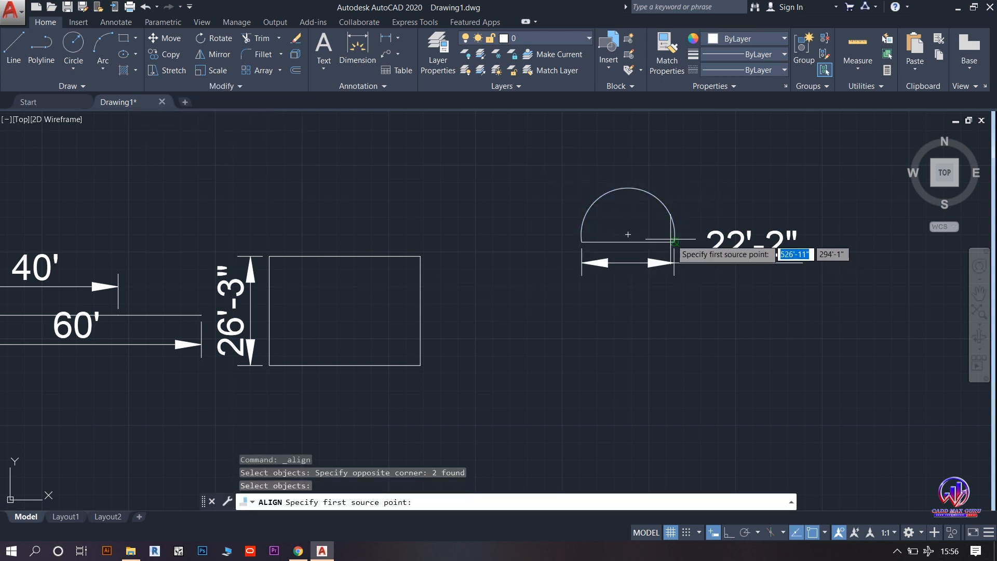
click(581, 241)
click(420, 256)
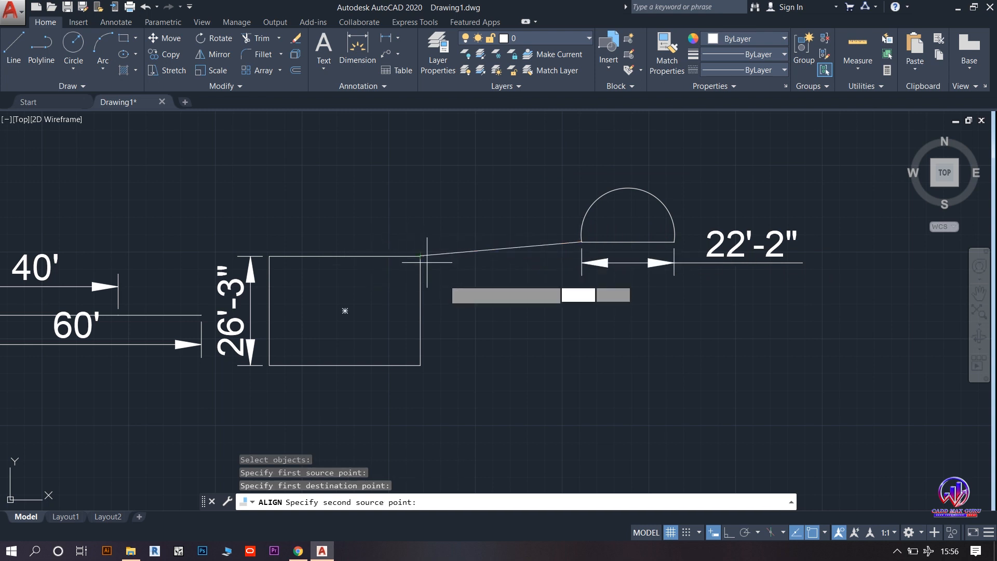
click(674, 242)
click(420, 365)
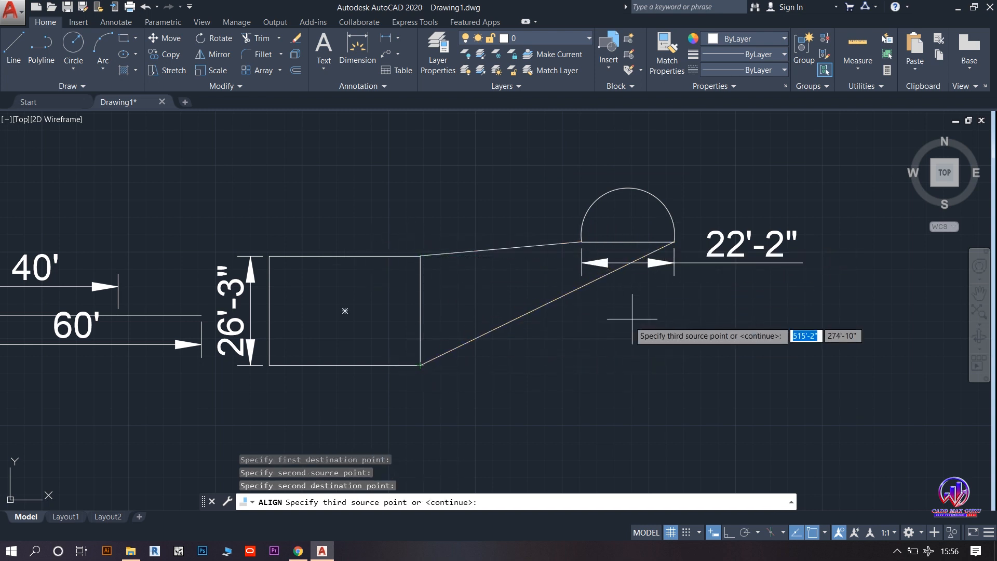
right_click(603, 340)
click(635, 386)
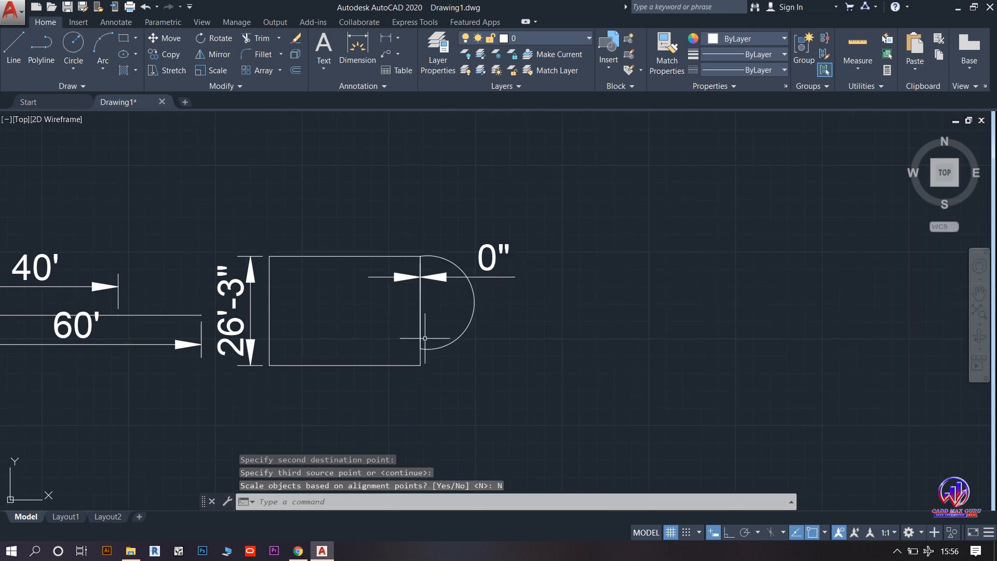
Add a vertical linear dimension to the arc's aligned base line, placing it inside the rectangle
click(396, 39)
click(410, 85)
click(420, 256)
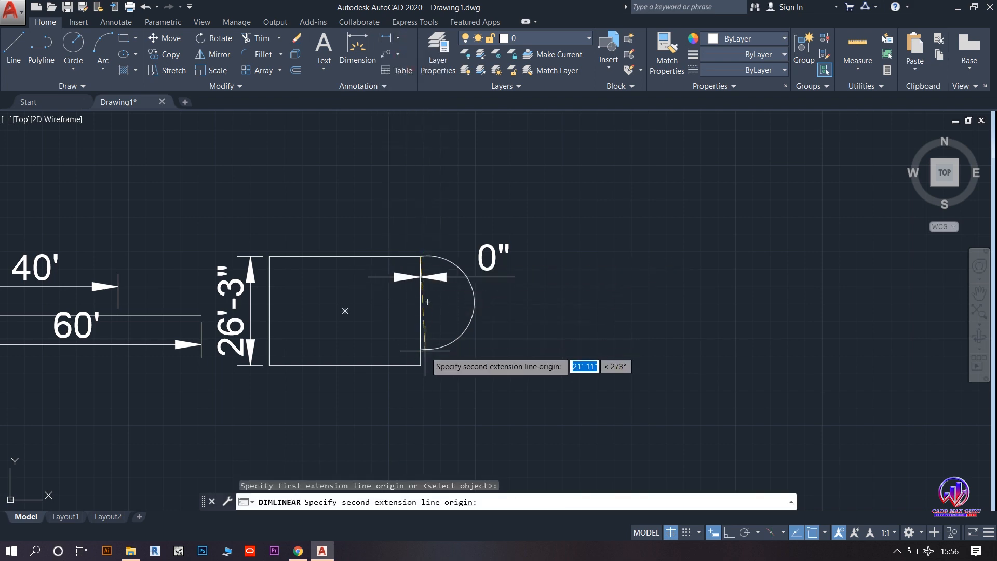
click(421, 348)
click(369, 366)
middle_drag(362, 364, 367, 258)
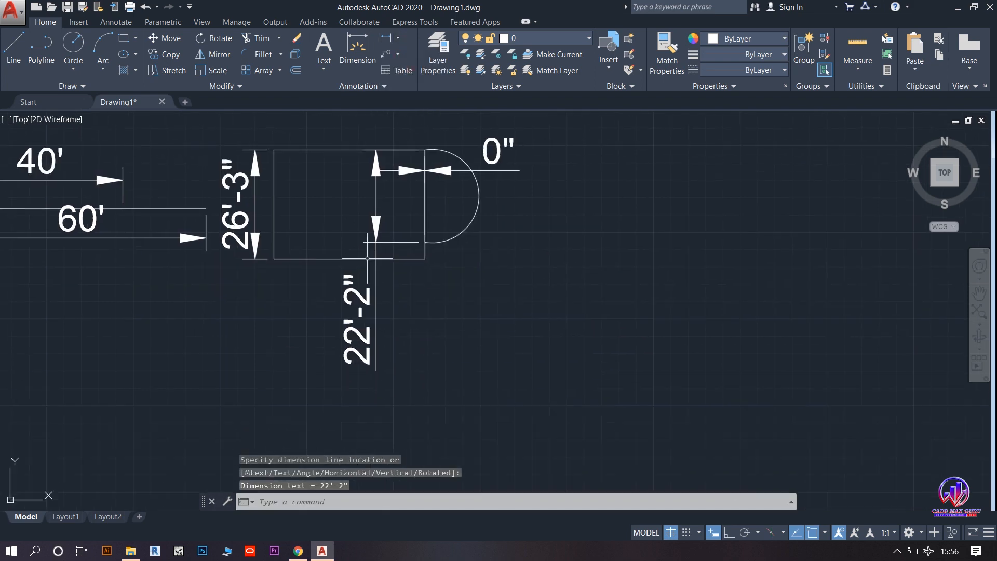
scroll(367, 258, up, 2)
scroll(343, 285, down, 4)
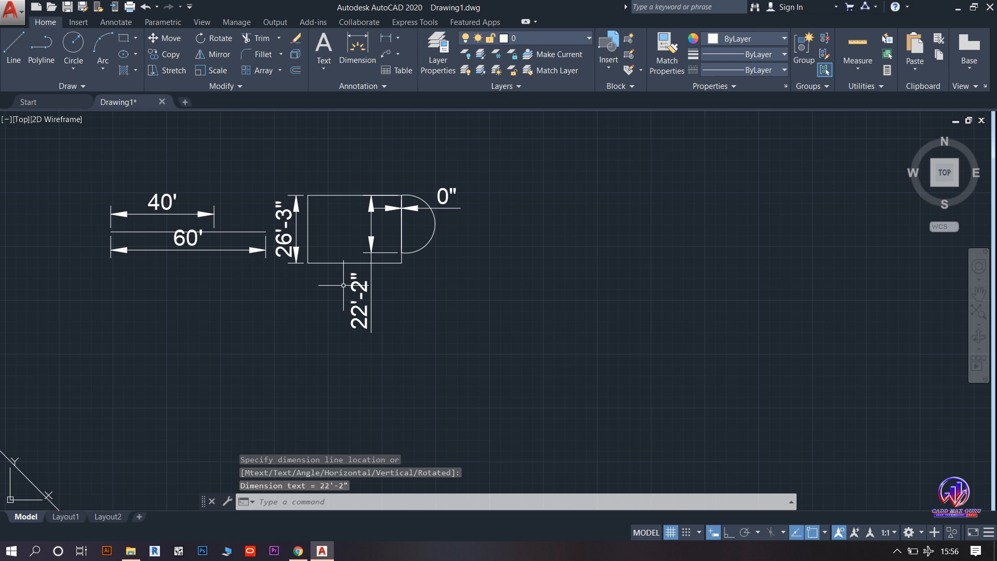
middle_drag(328, 237, 352, 289)
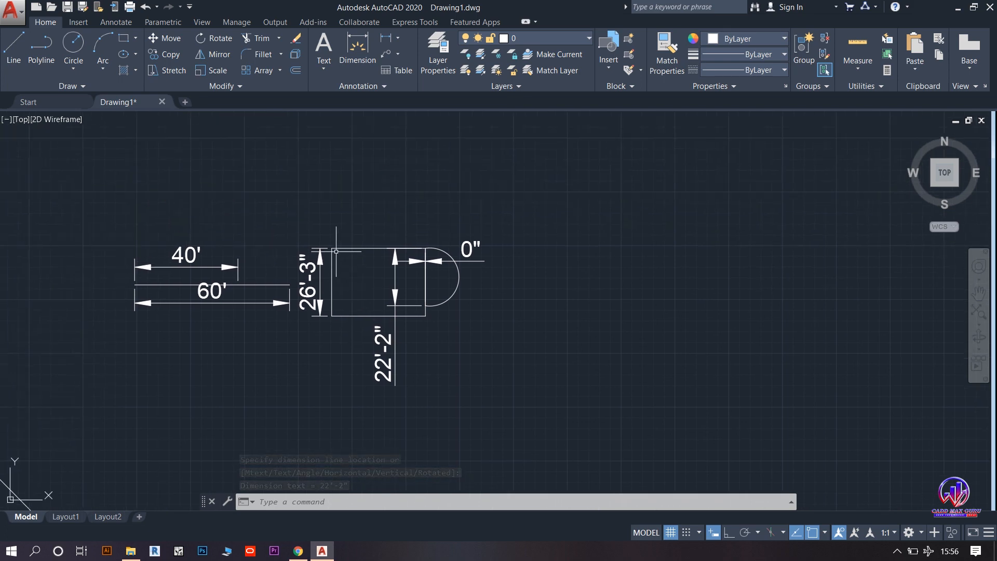
scroll(355, 259, up, 4)
scroll(396, 272, down, 4)
middle_drag(398, 274, 246, 306)
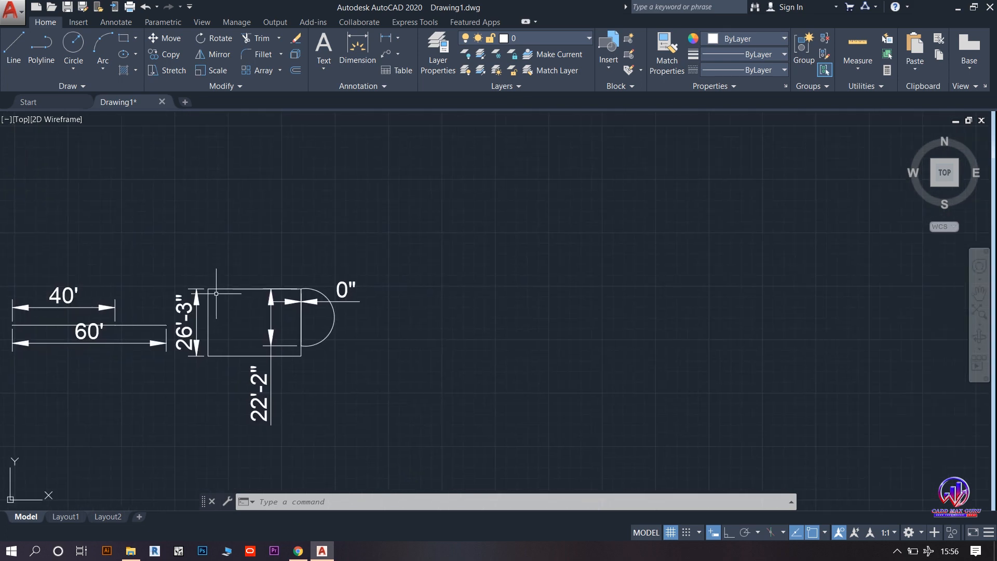
click(221, 86)
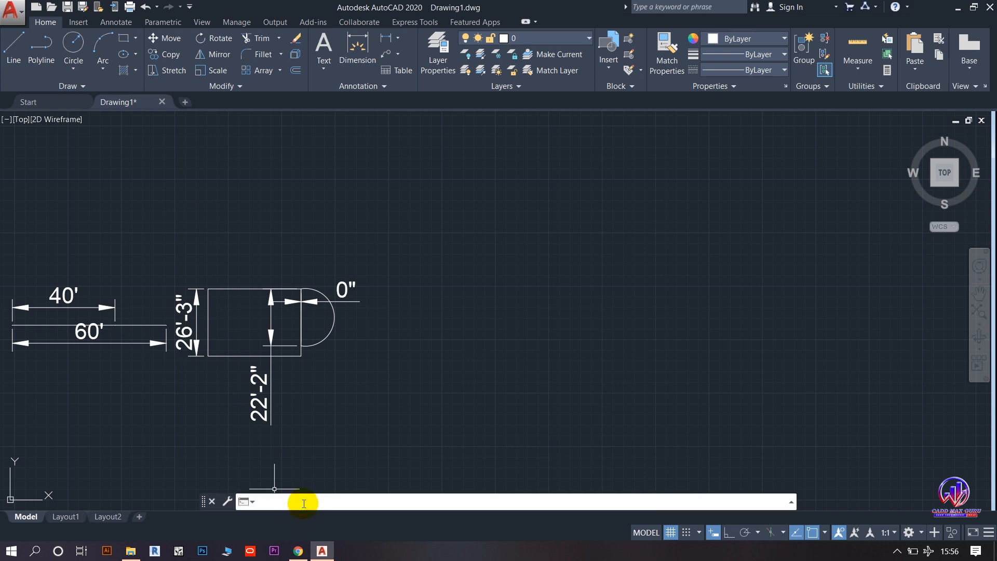
text(r)
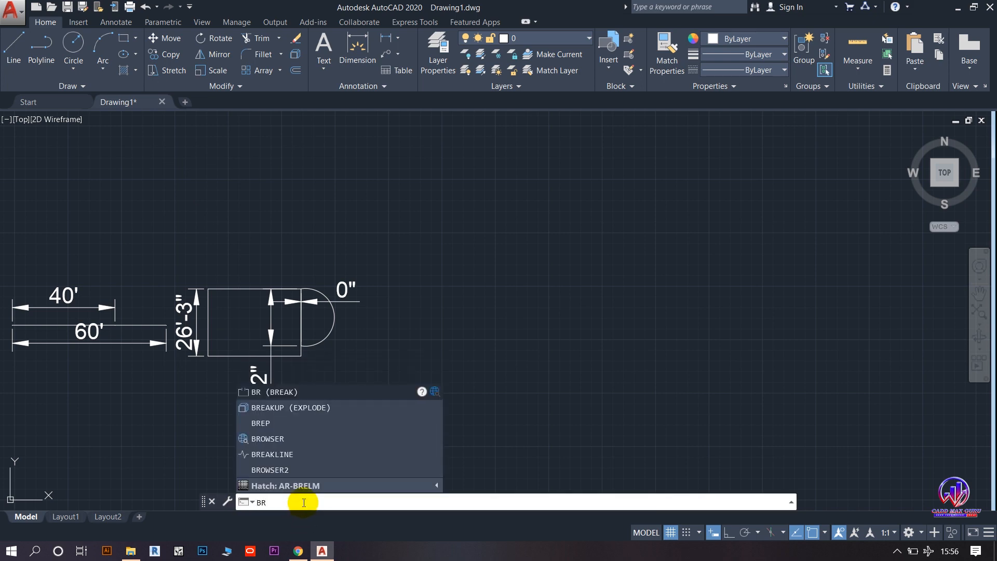
click(419, 407)
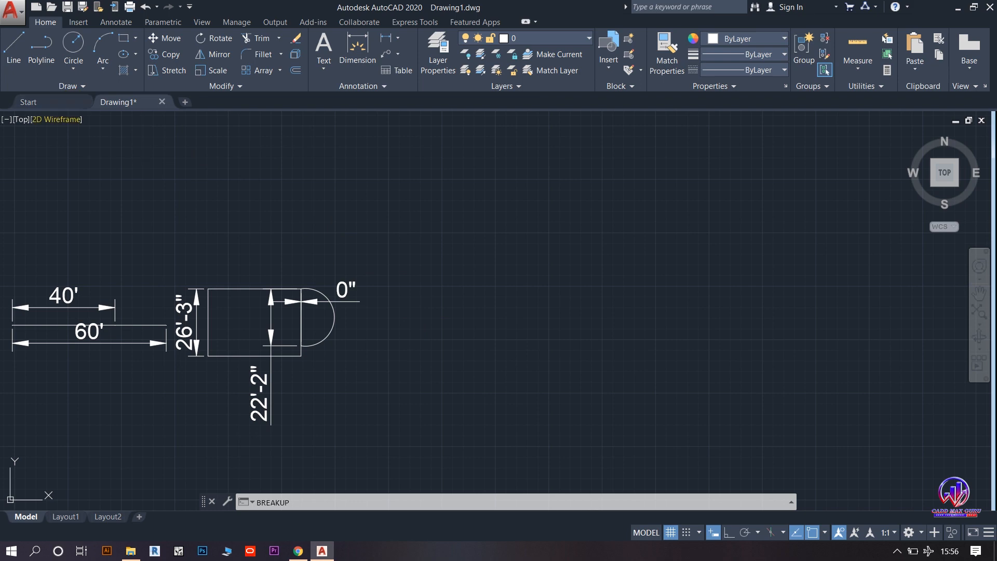
key(Escape)
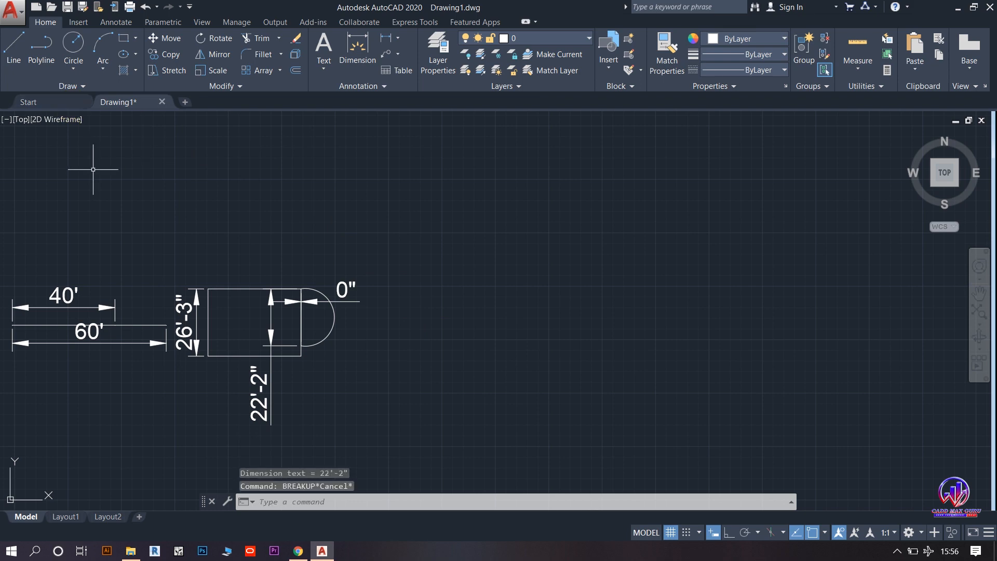
Draw a 100' horizontal line in the empty area right of the arc shape with Ortho turned on
click(13, 49)
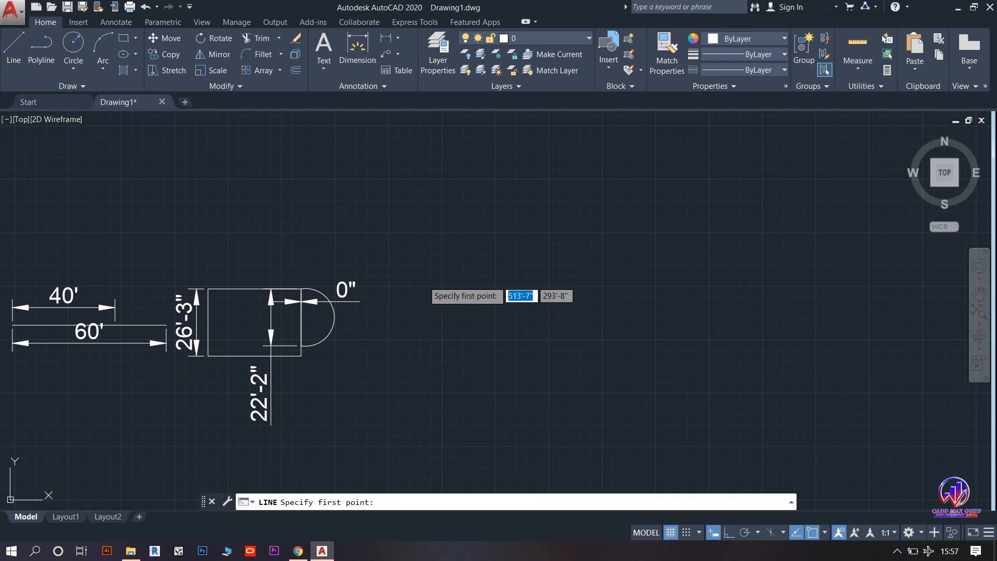
middle_drag(464, 325, 384, 343)
click(360, 334)
click(726, 532)
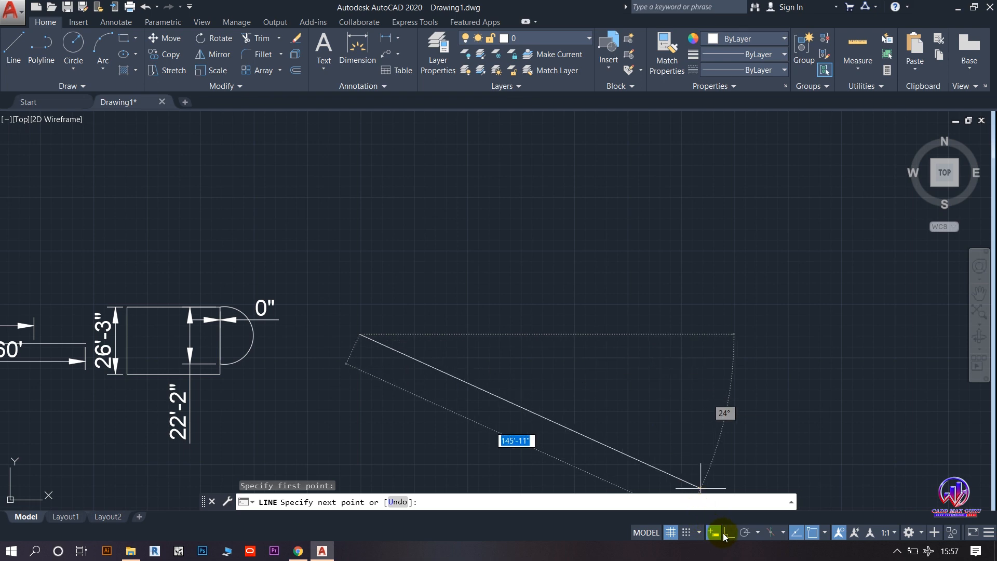
text(100')
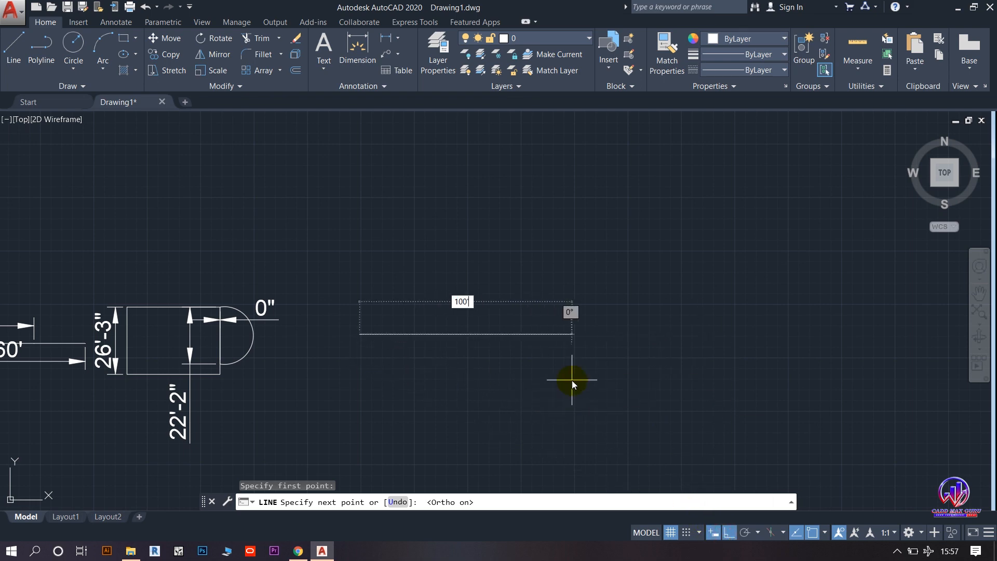
key(Return)
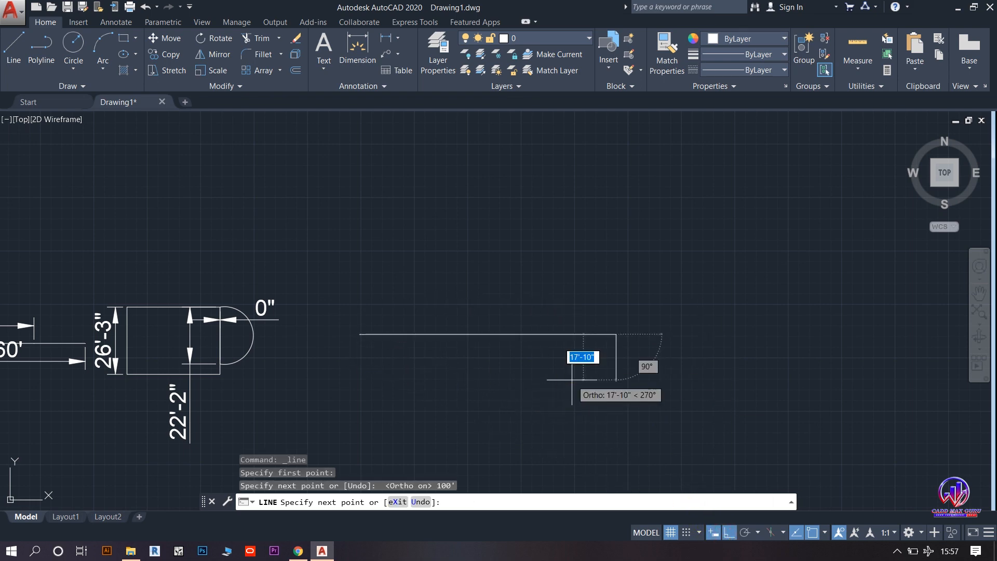
right_click(653, 230)
click(669, 238)
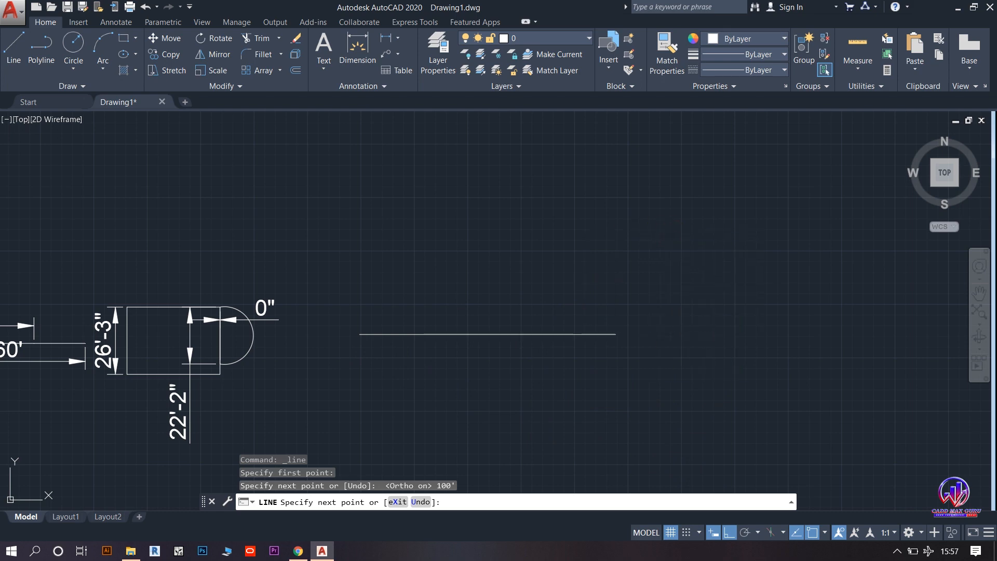
Break the 100' line between two points, cutting a gap about 28' wide that starts about 37'-7" from its left end
scroll(448, 335, up, 2)
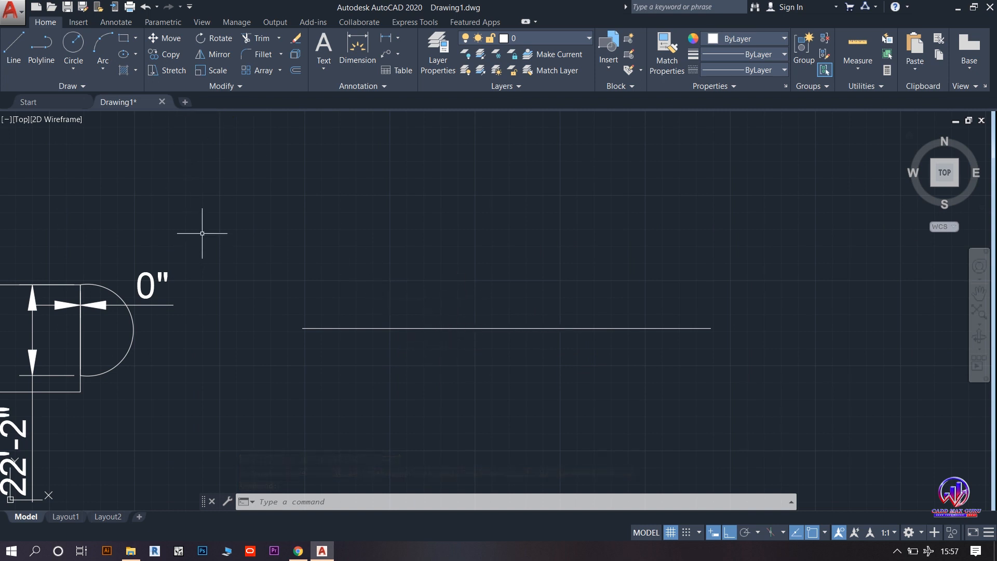
click(223, 85)
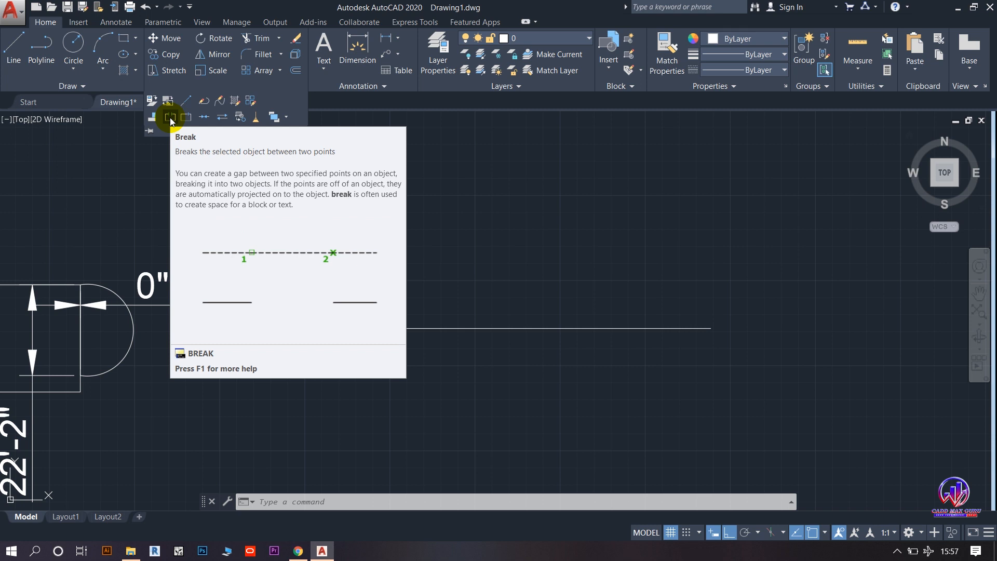
click(171, 118)
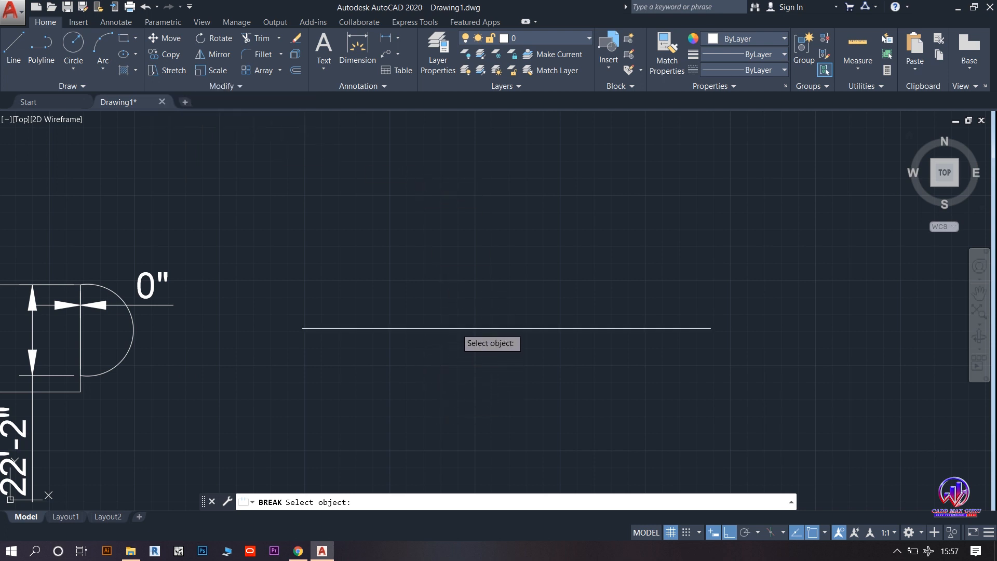
click(456, 327)
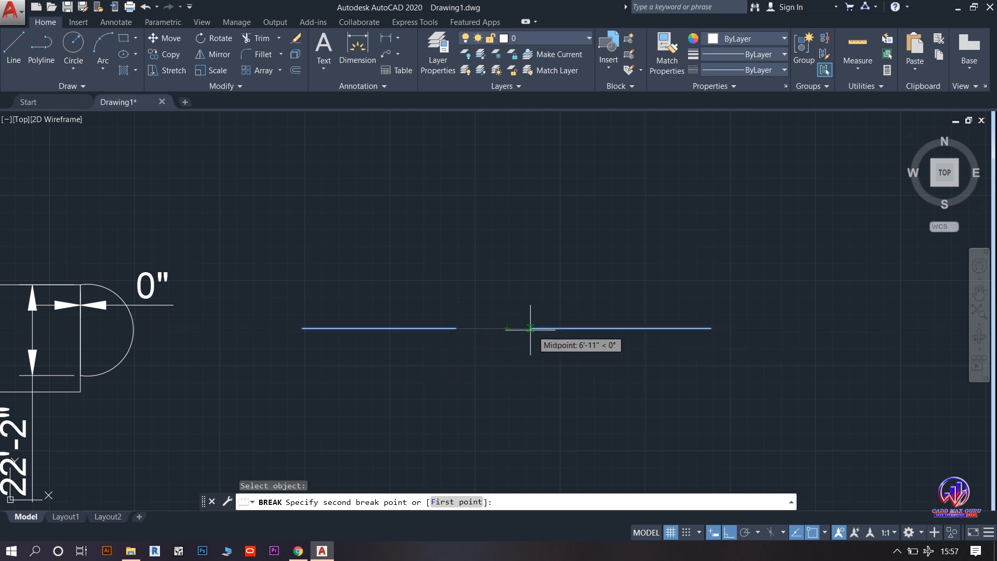
click(570, 330)
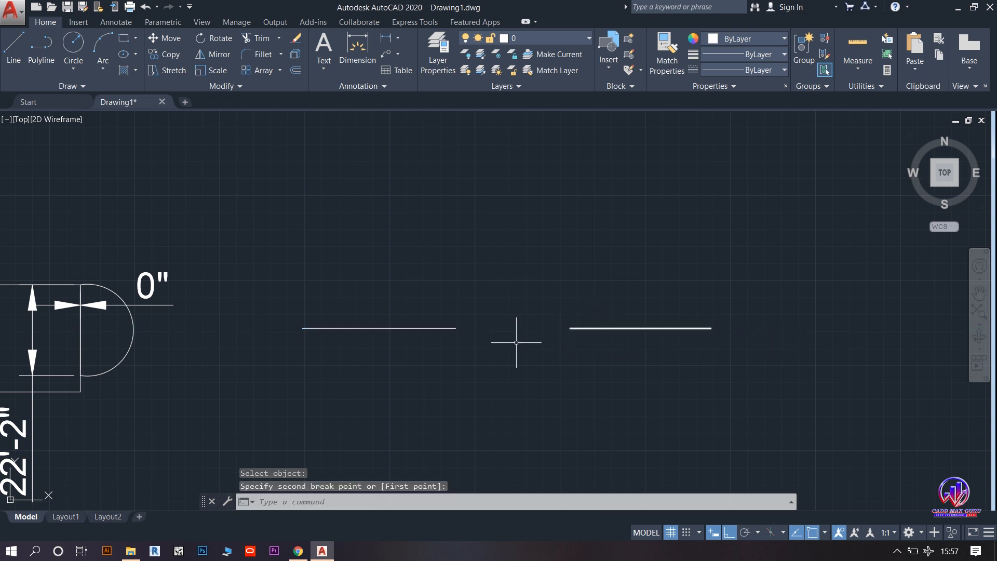
Dimension the left and right pieces of the broken line, placing each dimension below its piece
scroll(473, 341, up, 2)
click(357, 50)
click(283, 320)
click(282, 373)
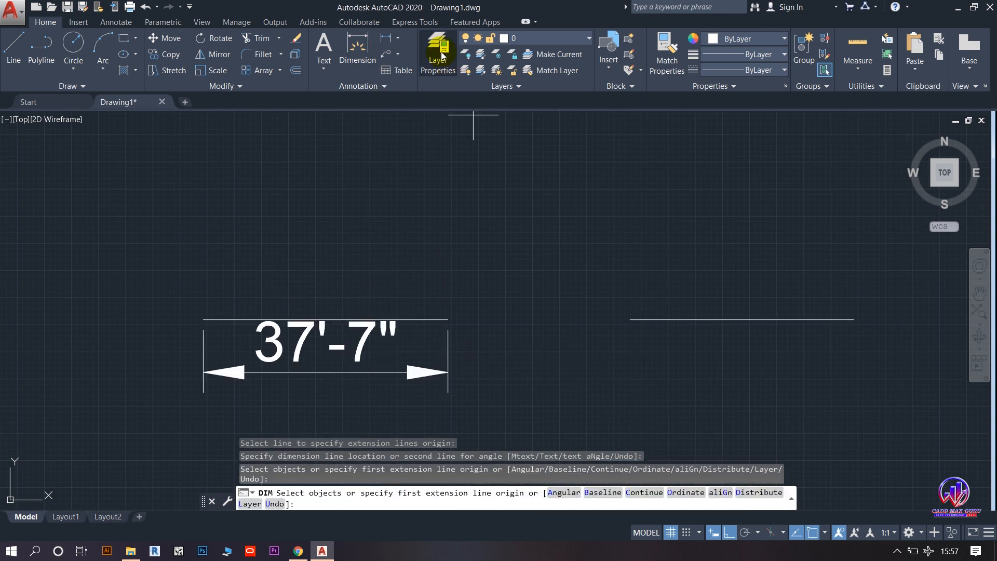
click(357, 46)
click(711, 320)
click(708, 349)
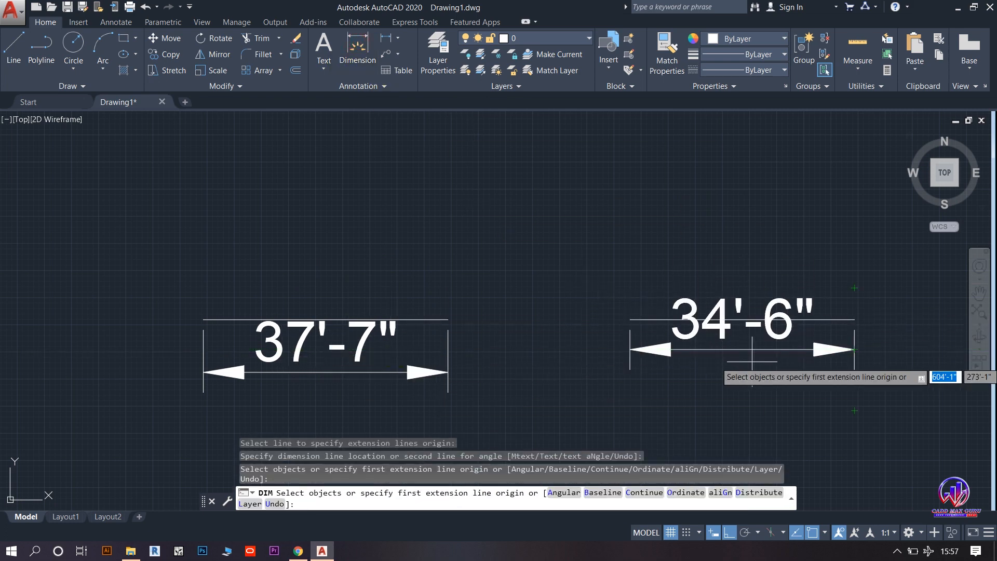
Dimension the gap between the two line pieces, placing the dimension above them
click(448, 319)
click(630, 319)
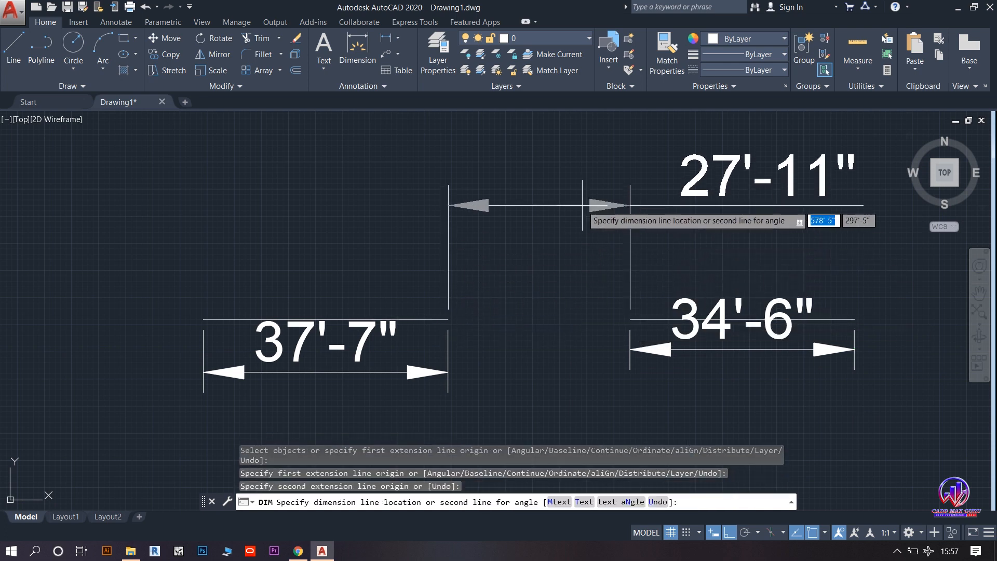
click(582, 205)
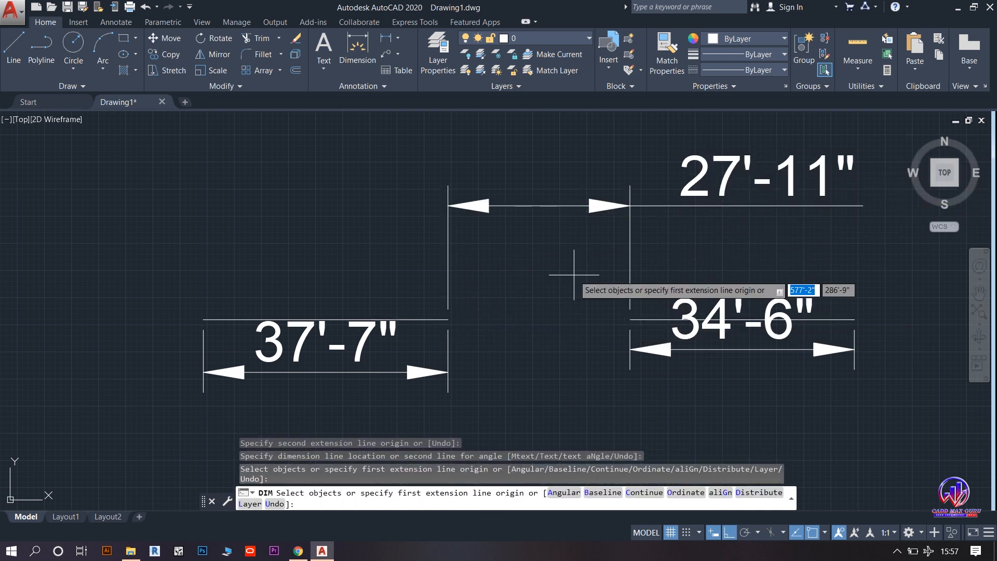
scroll(243, 399, down, 2)
scroll(255, 385, up, 2)
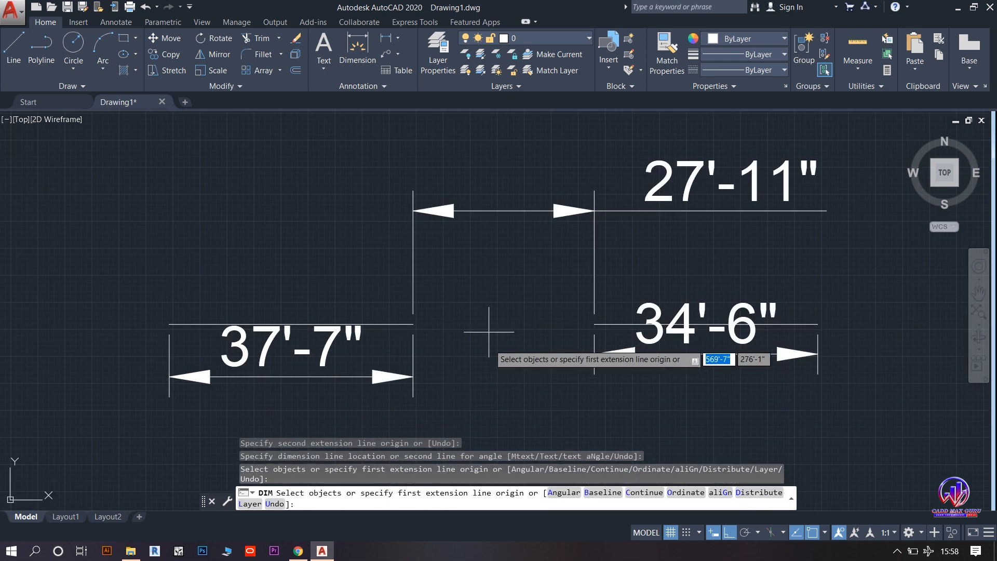
scroll(491, 350, down, 2)
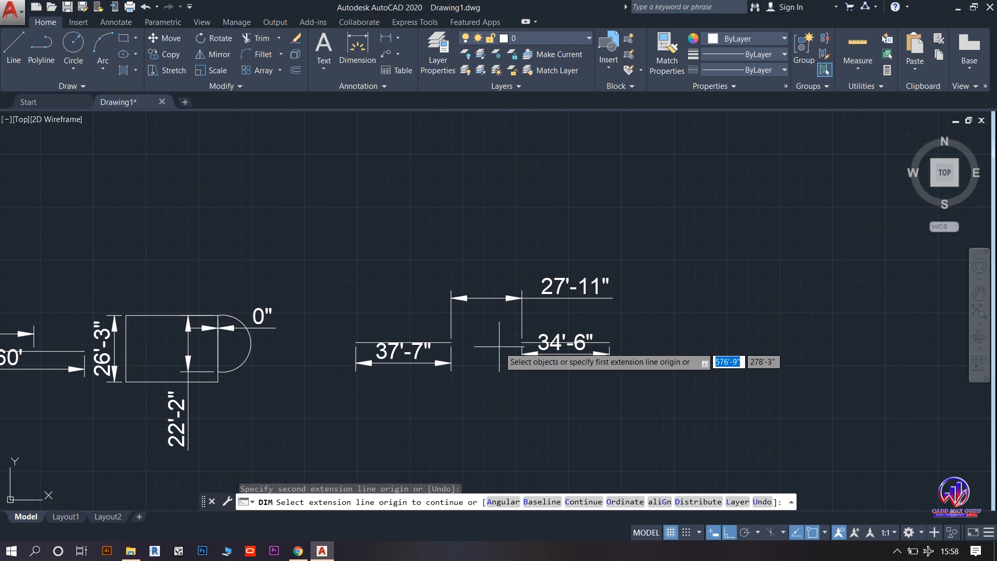
Erase the broken line's two pieces together with their three dimensions
right_click(499, 346)
click(537, 131)
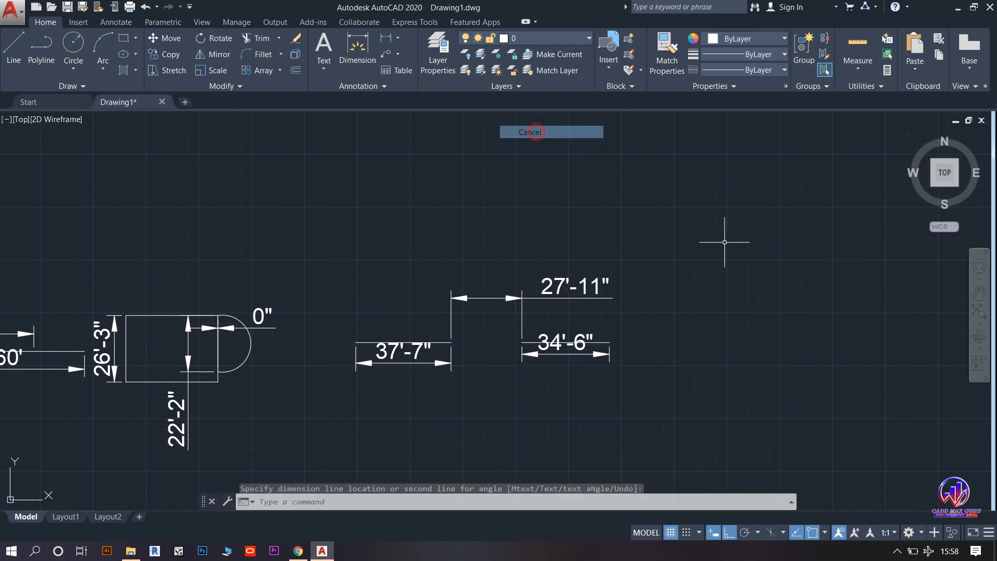
click(724, 238)
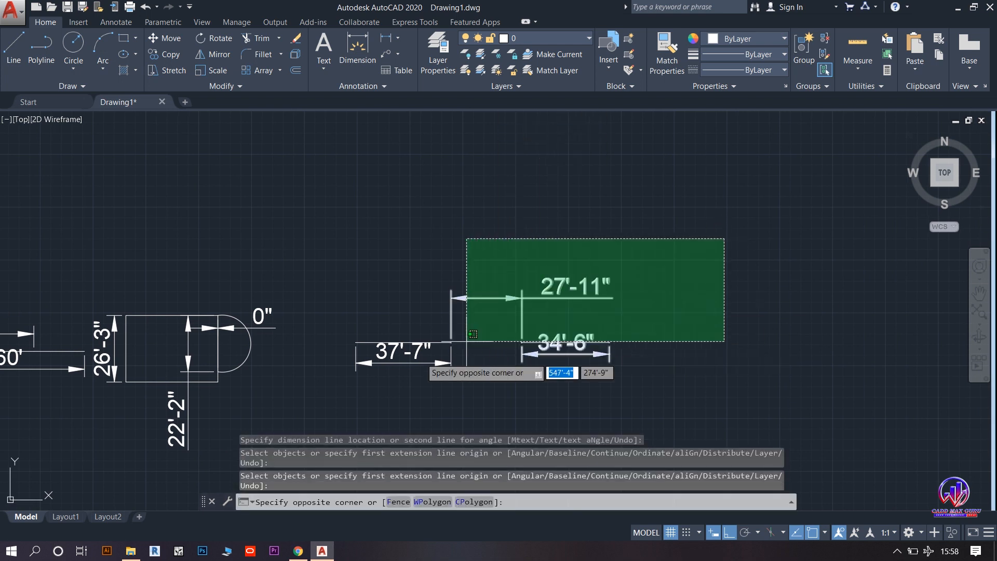
click(330, 405)
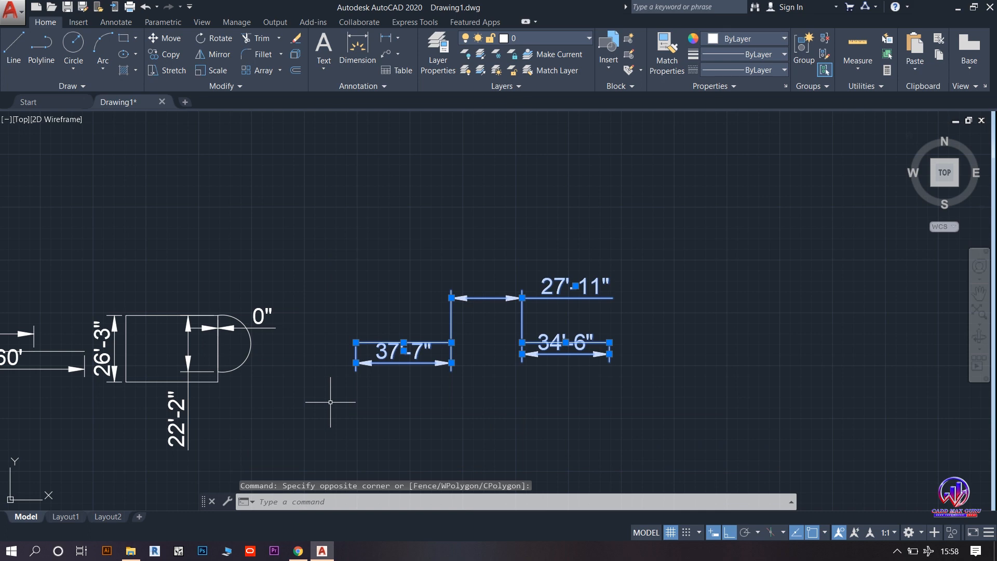
key(Delete)
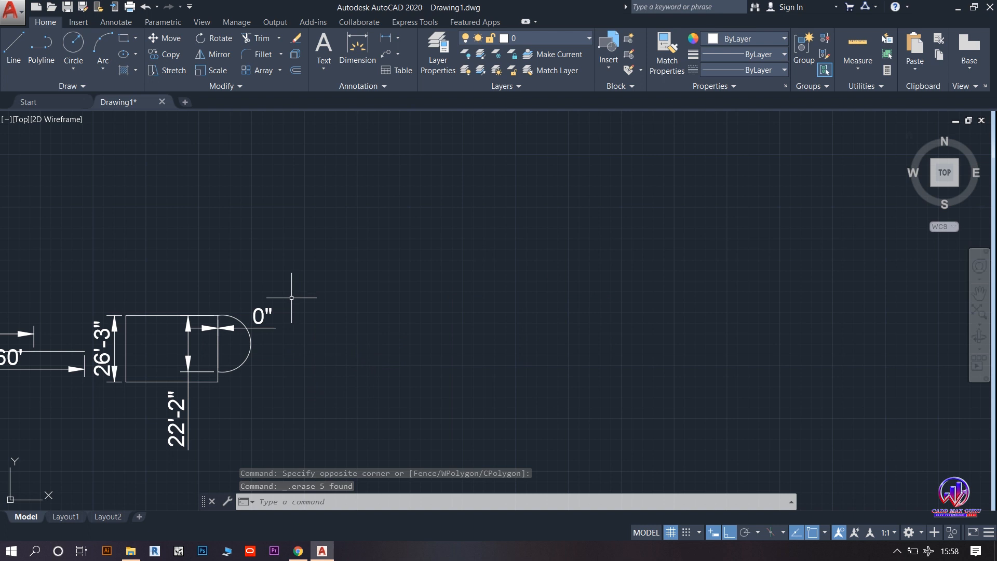
Draw a 100' horizontal line in the cleared area to the right of the arc shape
click(13, 55)
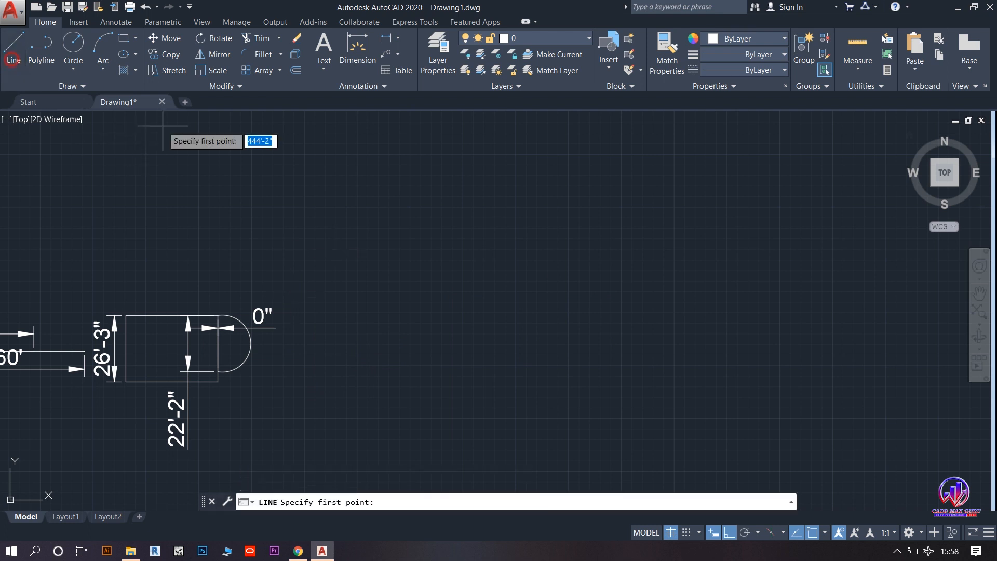
click(397, 325)
text(100')
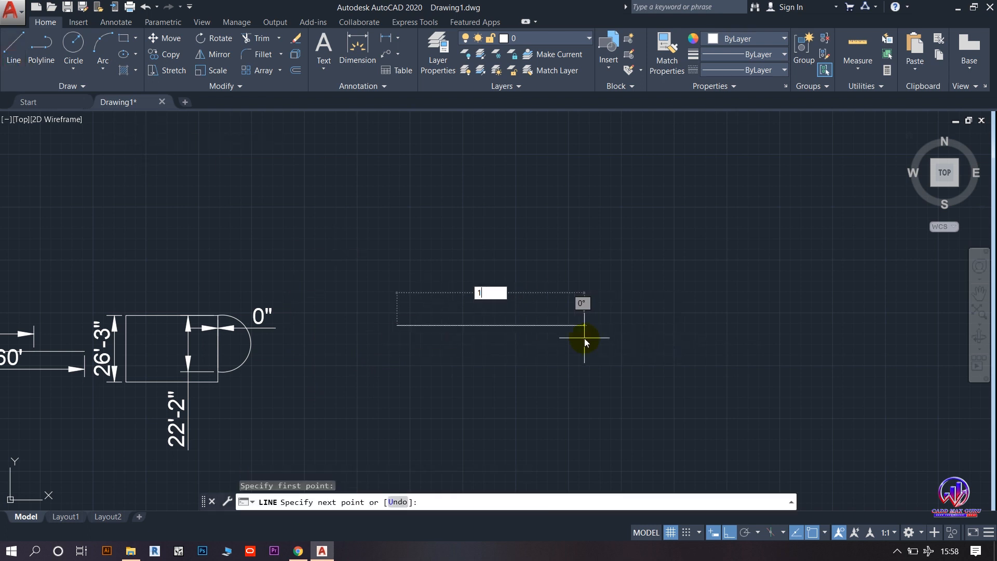
key(Return)
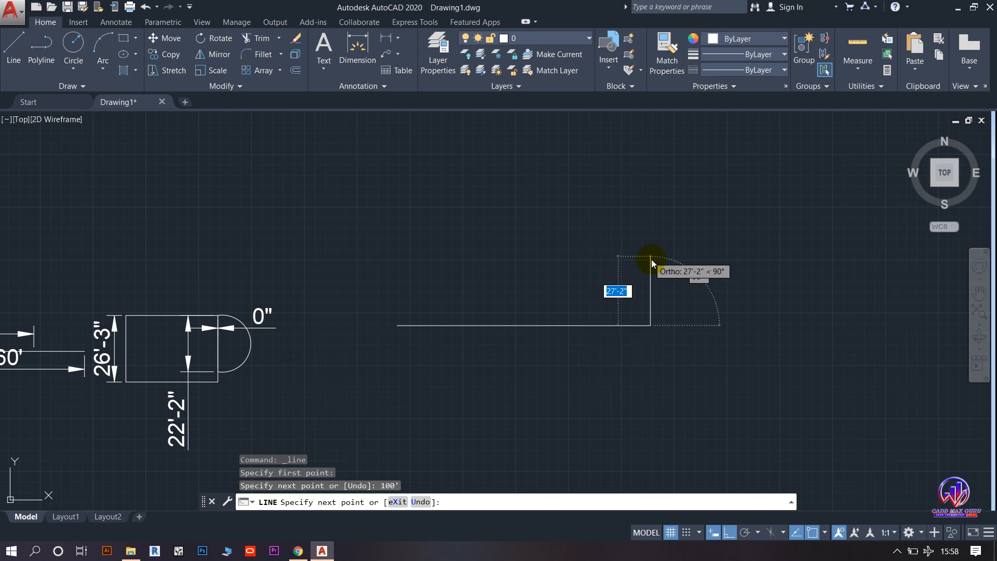
key(Return)
scroll(430, 333, up, 3)
middle_drag(458, 340, 404, 375)
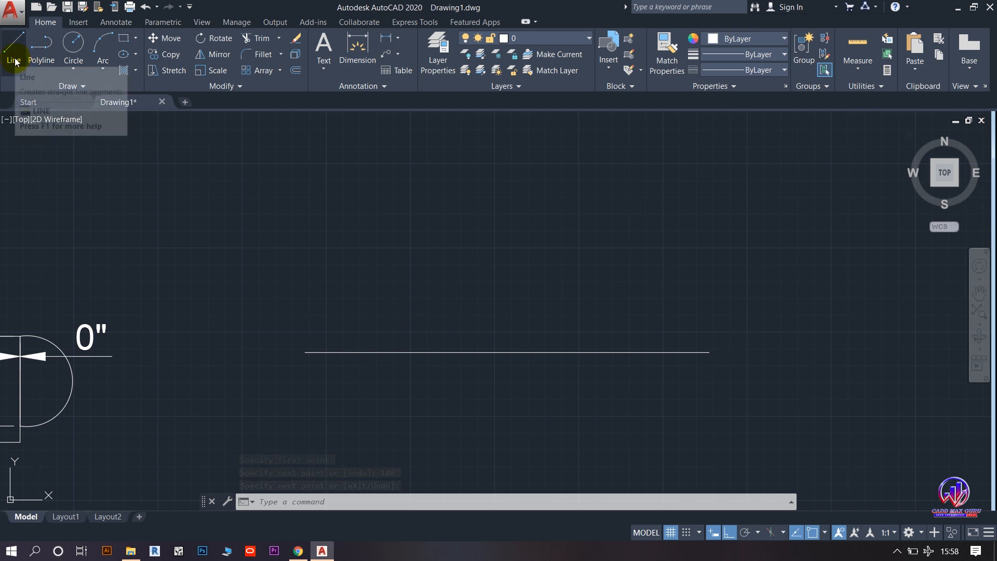
Draw a short vertical line upward from the left end of the 100' line
click(82, 86)
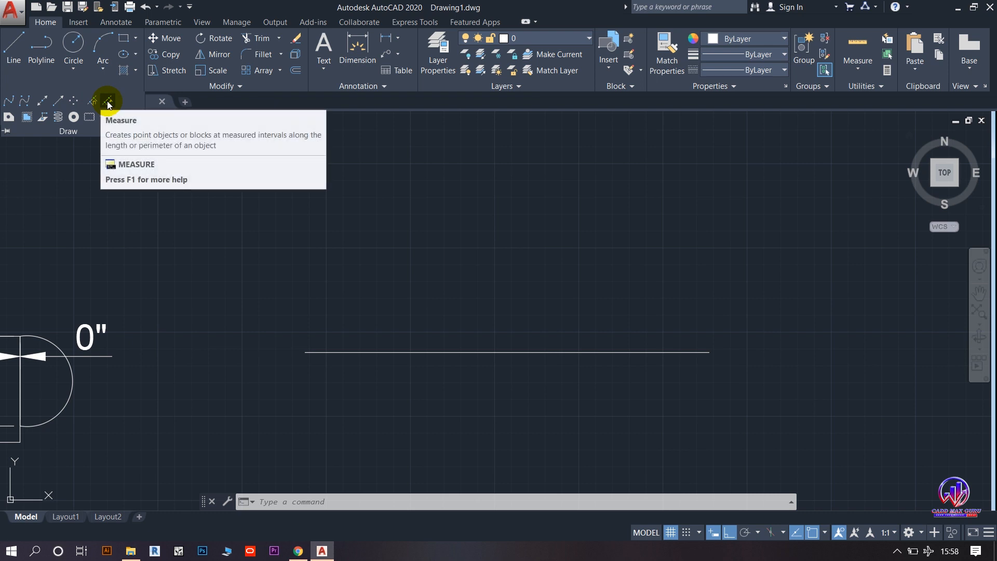
click(6, 54)
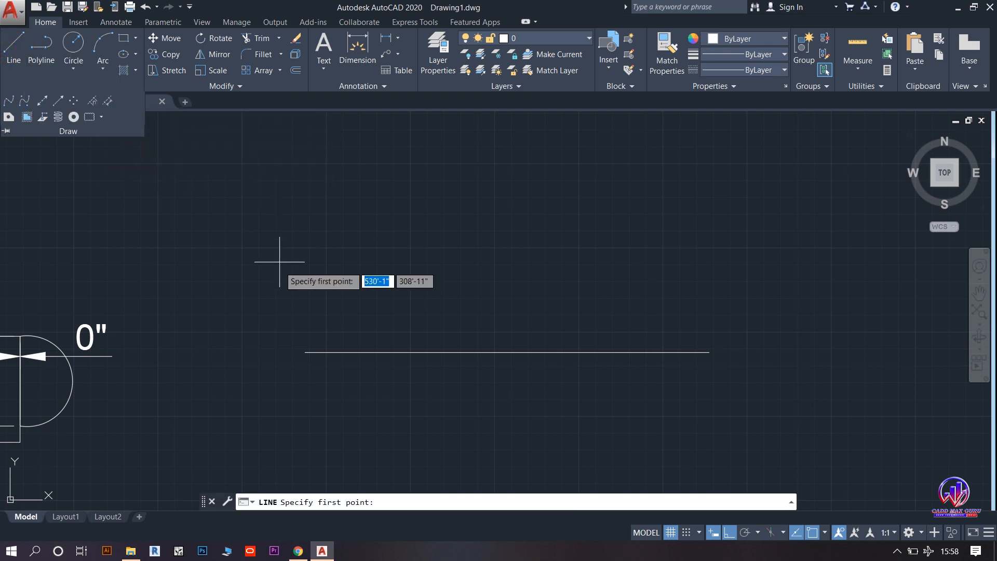
click(306, 352)
click(305, 319)
right_click(311, 323)
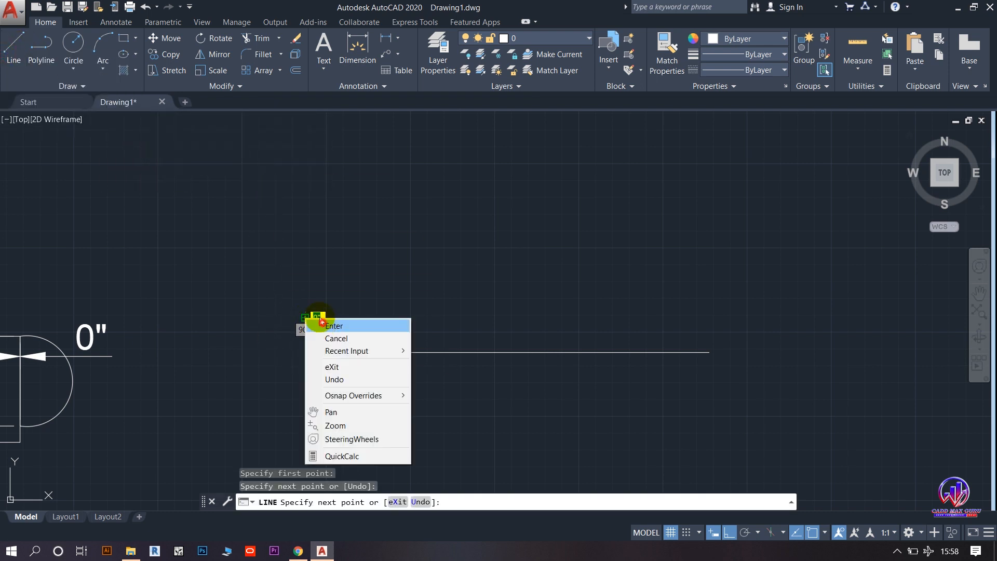
click(325, 326)
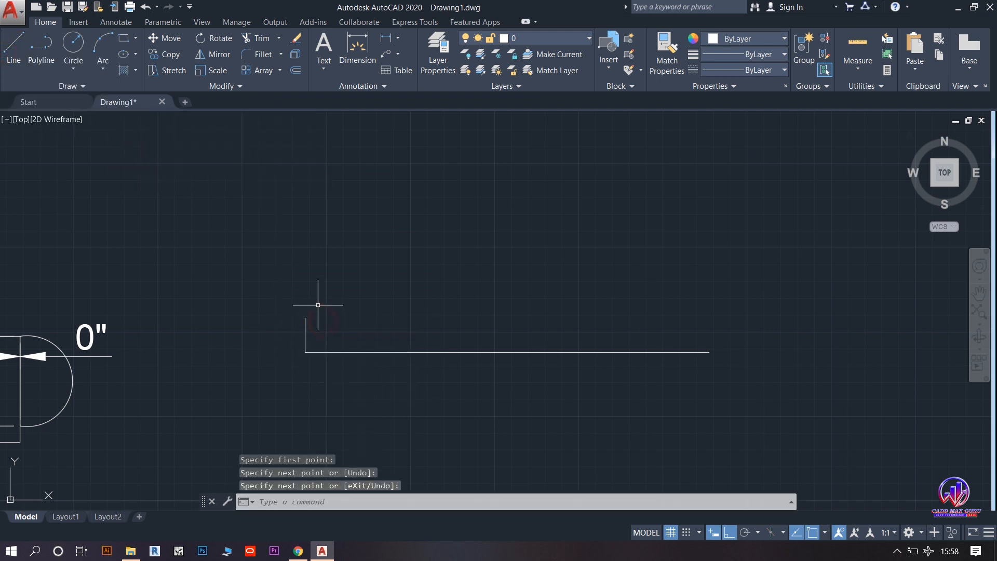
Offset the short vertical line 30' to the right
click(297, 72)
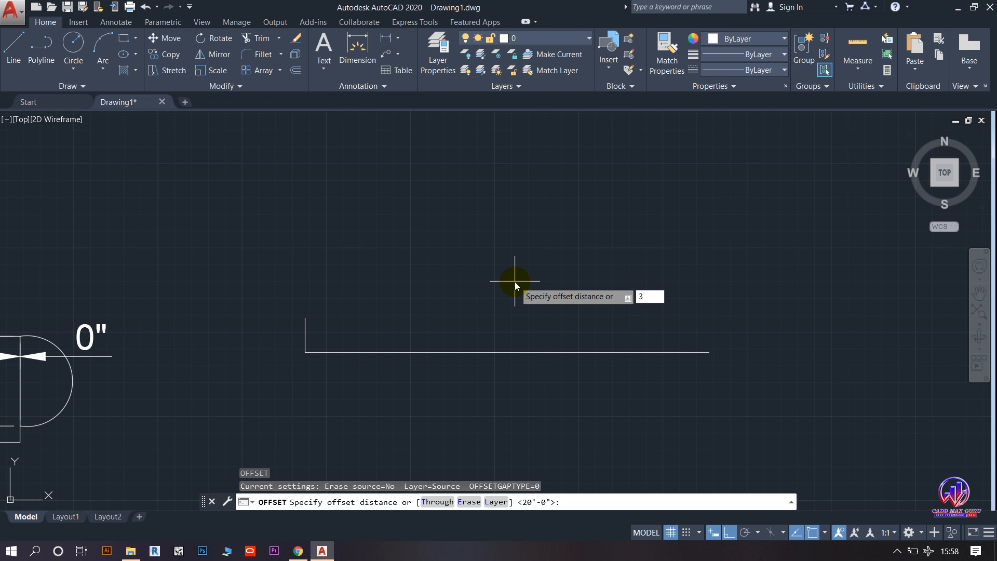
text(0')
key(Return)
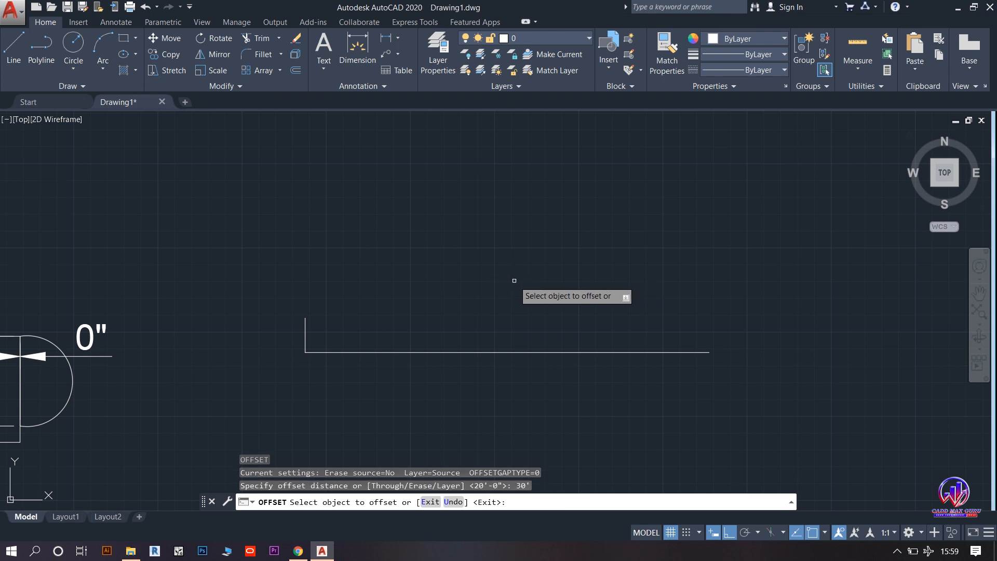
click(305, 328)
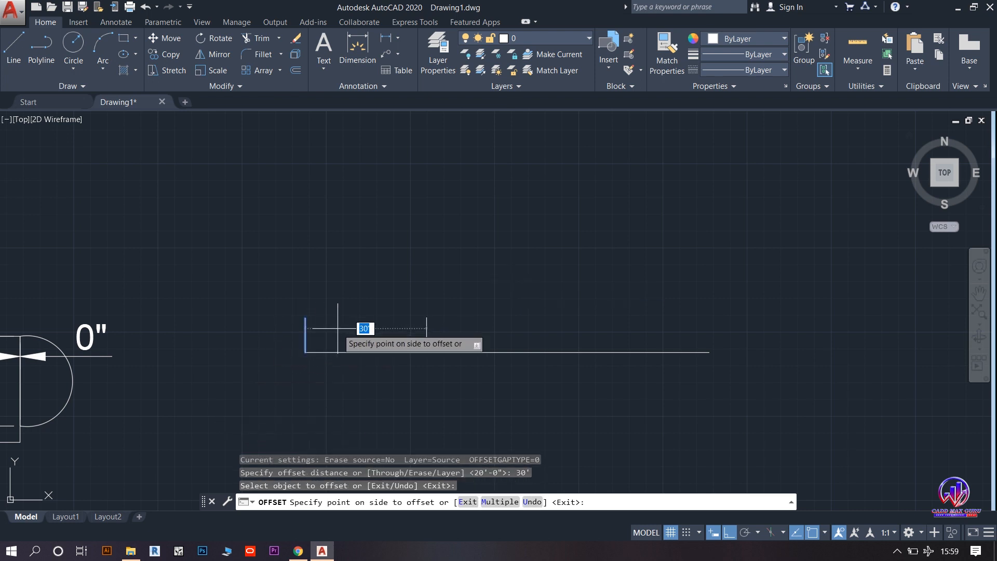
click(400, 329)
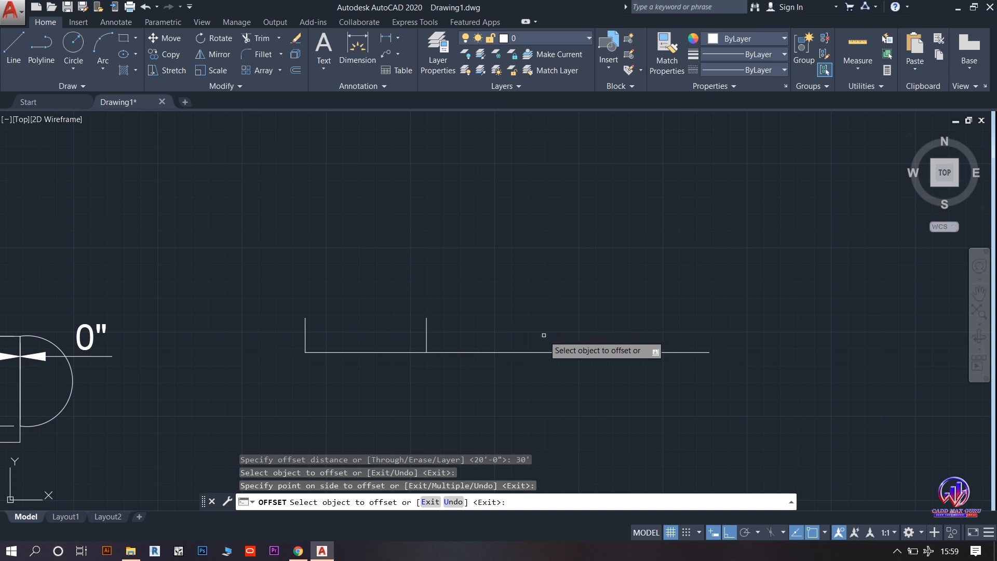
key(Return)
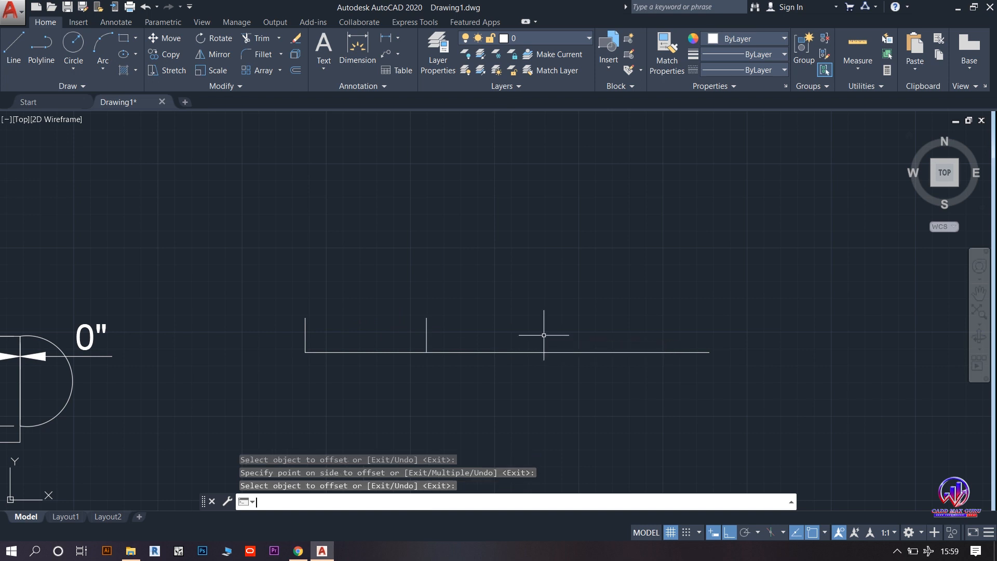
Offset the second vertical marker 40' to the right
key(Return)
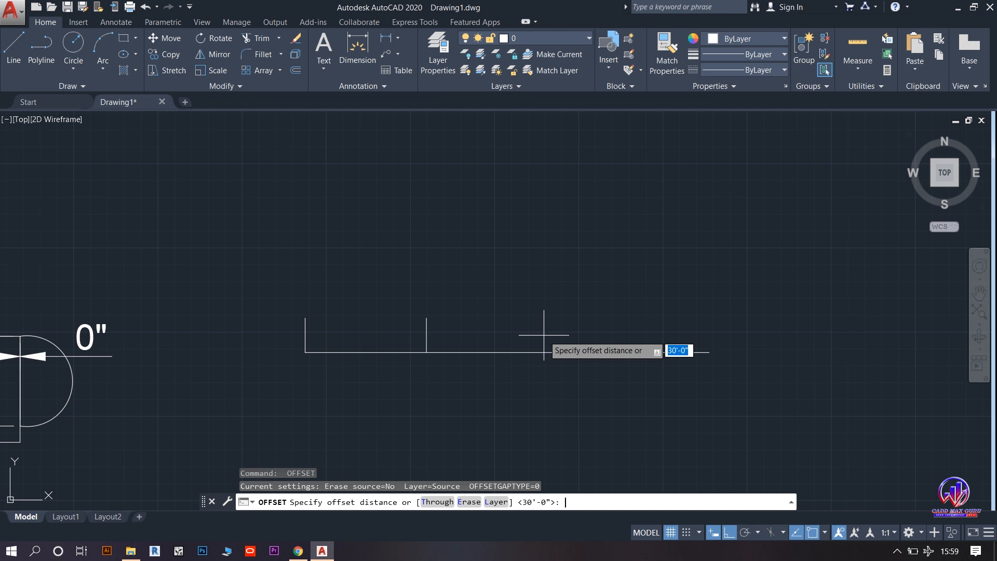
text(40')
key(Return)
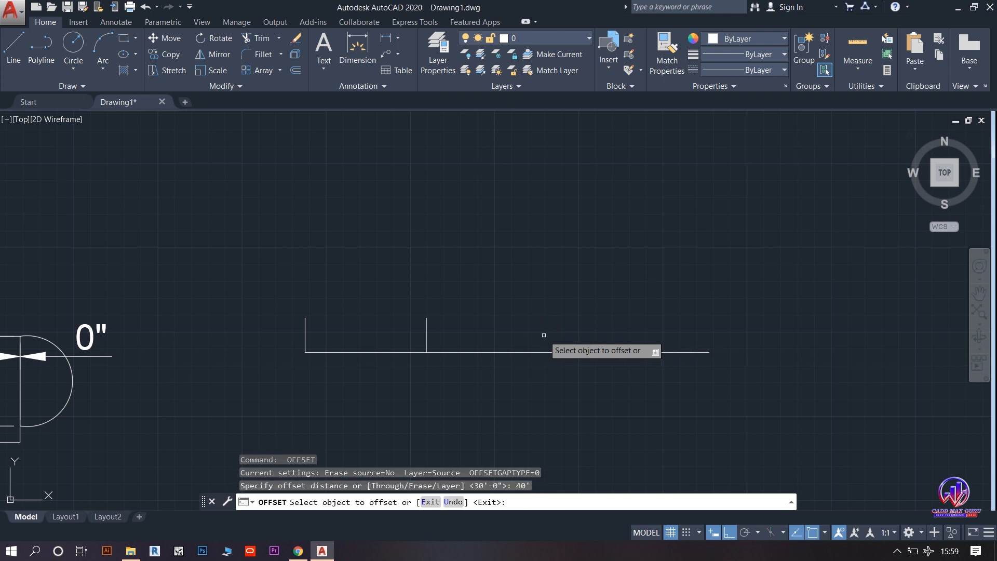
click(426, 328)
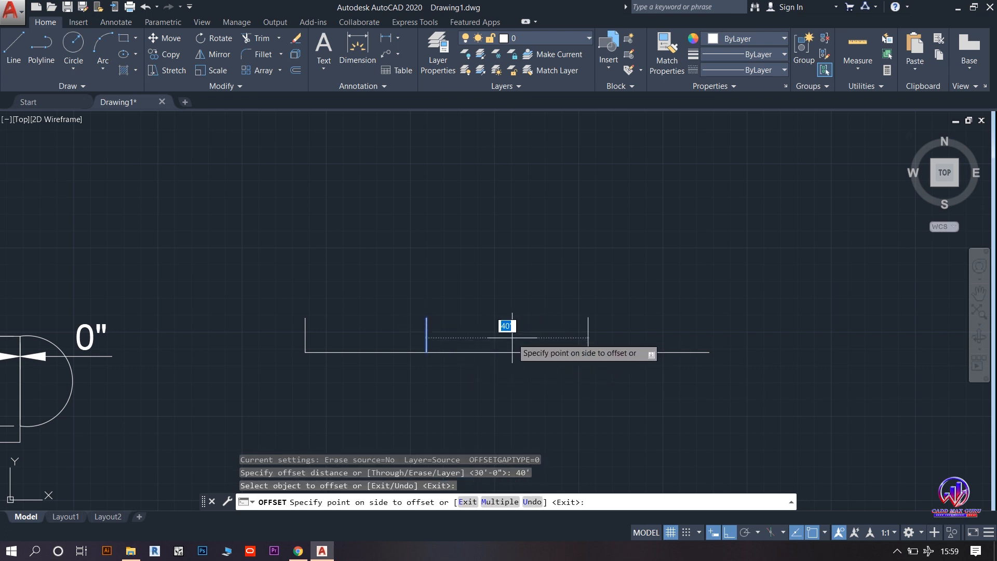
click(547, 325)
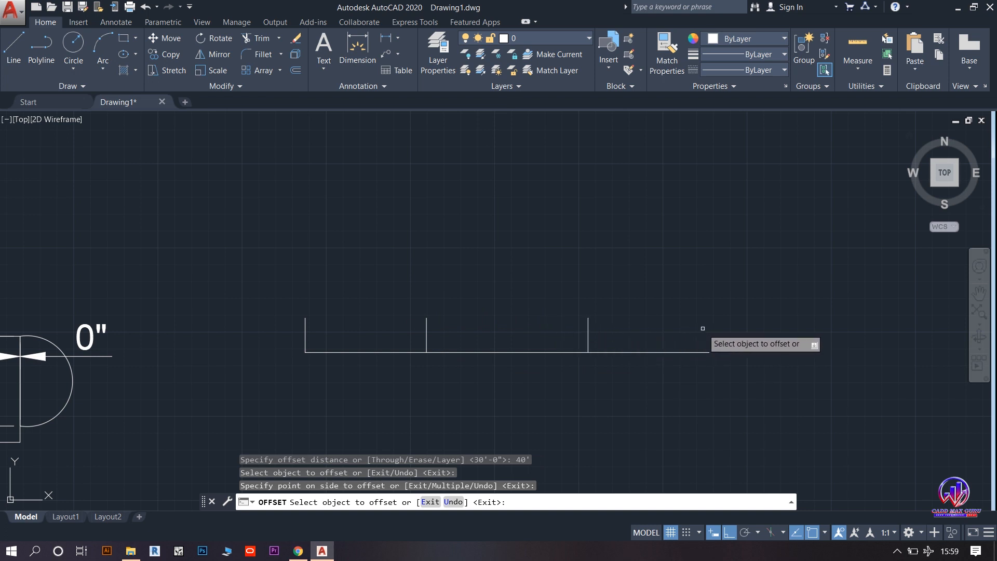
right_click(502, 275)
click(519, 279)
Erase the short vertical line at the left end of the horizontal line
click(342, 314)
click(284, 328)
key(Delete)
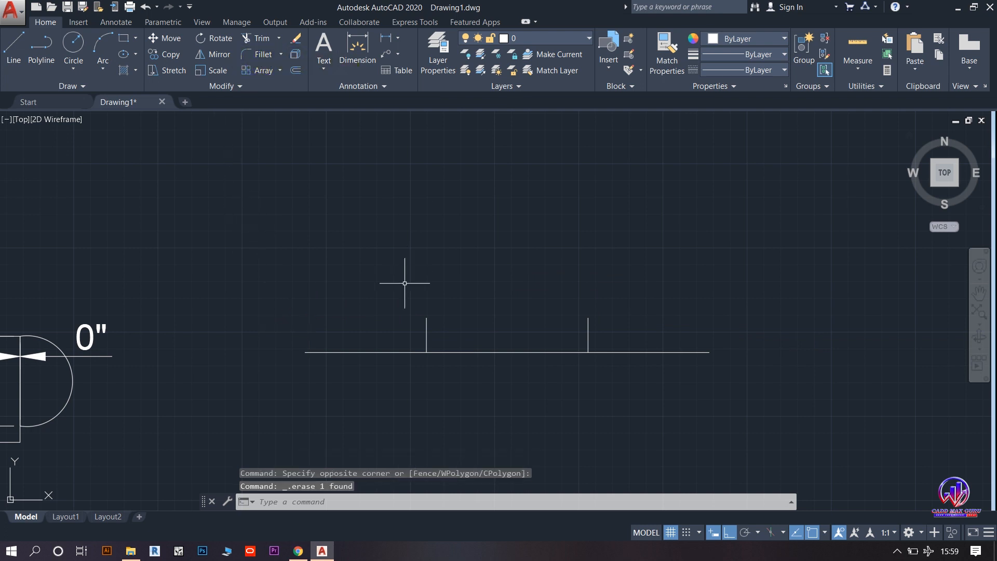
Break the horizontal line between the feet of the two vertical markers, using the First point option to specify the first break point
click(232, 89)
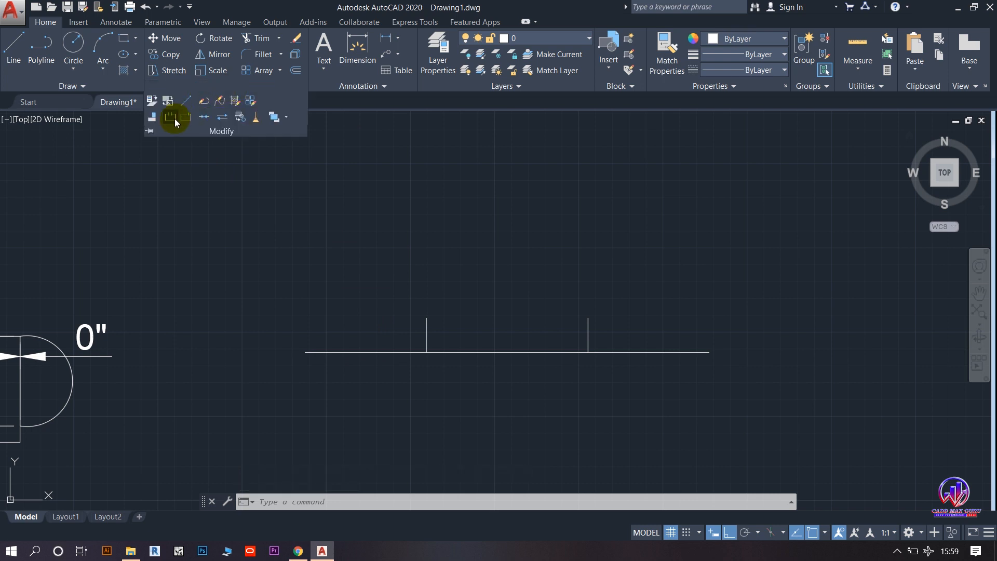
click(173, 118)
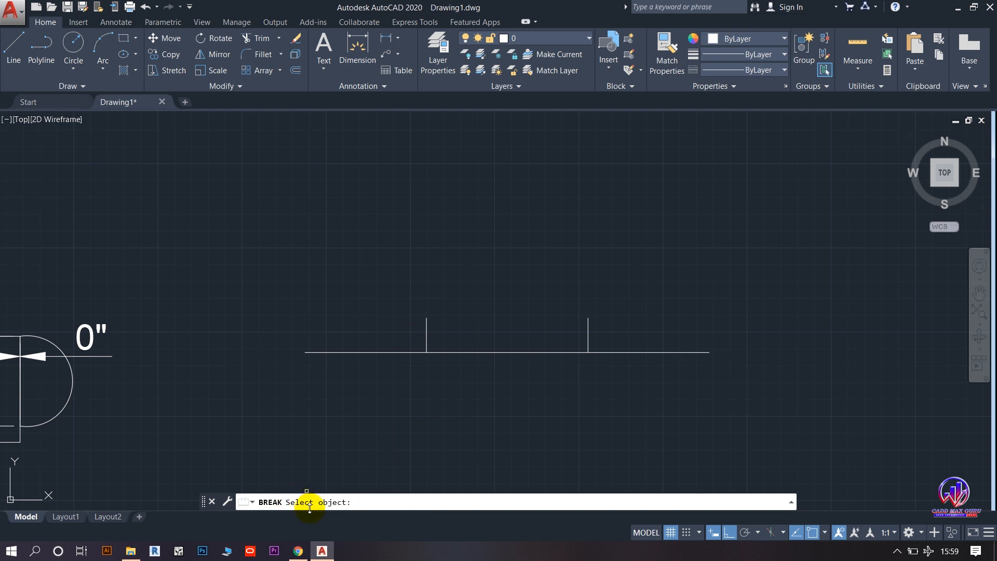
click(408, 352)
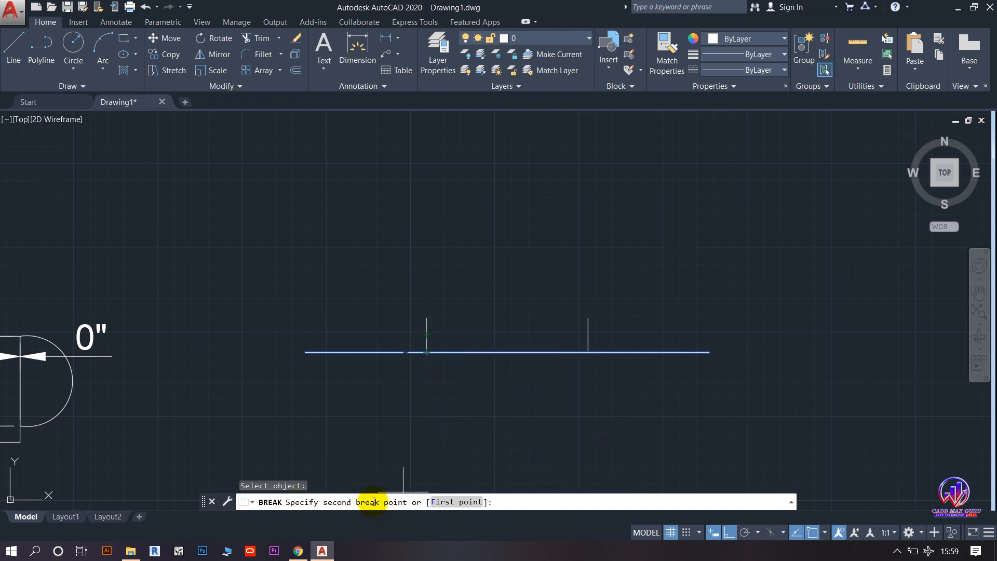
click(456, 502)
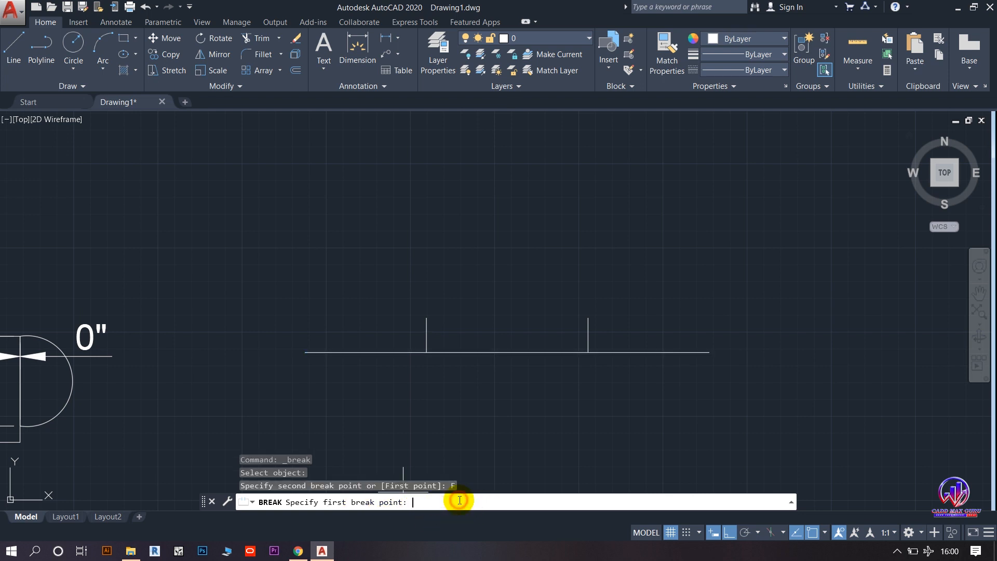
click(426, 352)
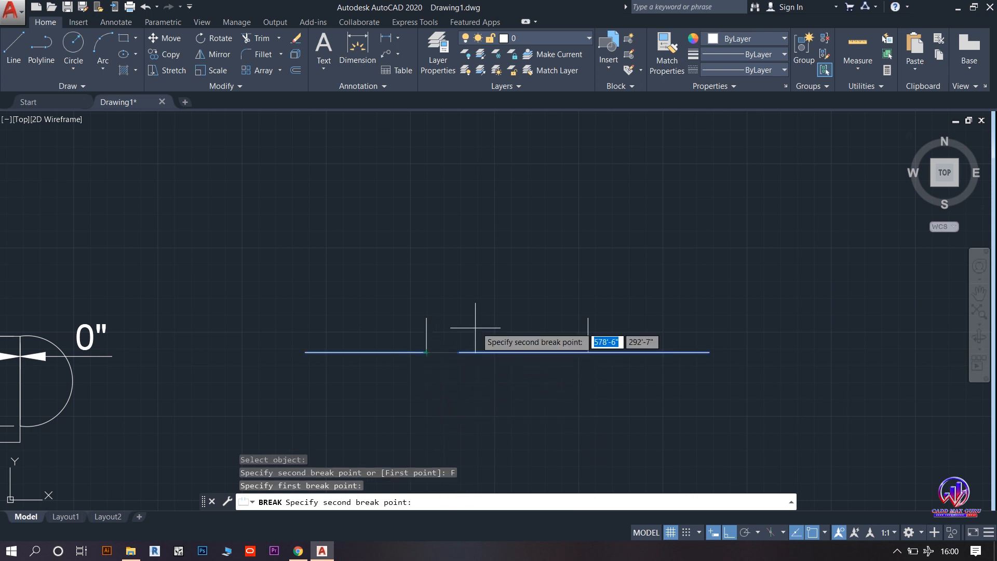
click(588, 349)
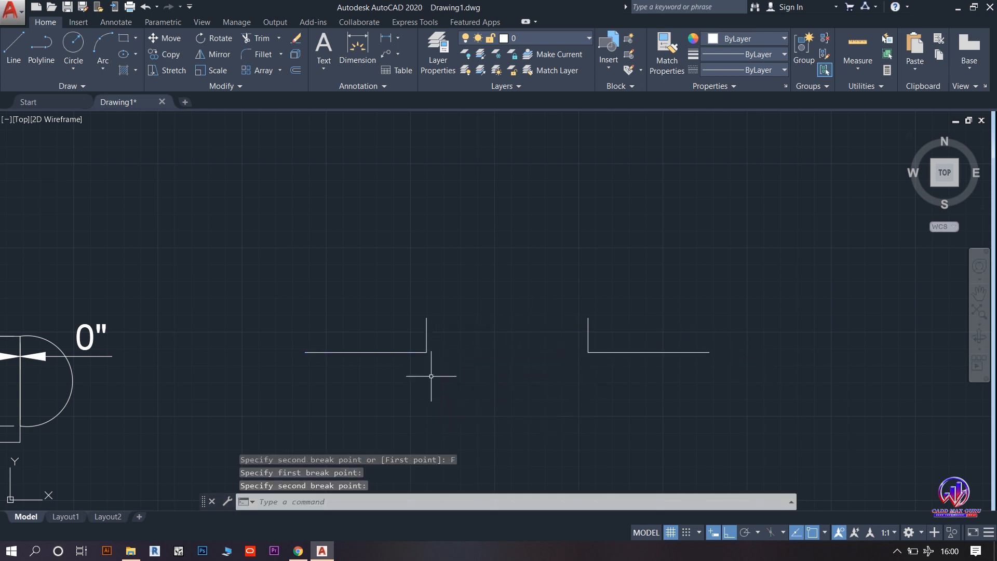
Dimension the left and right pieces of the broken line, placing each dimension just below its piece
click(357, 48)
click(334, 352)
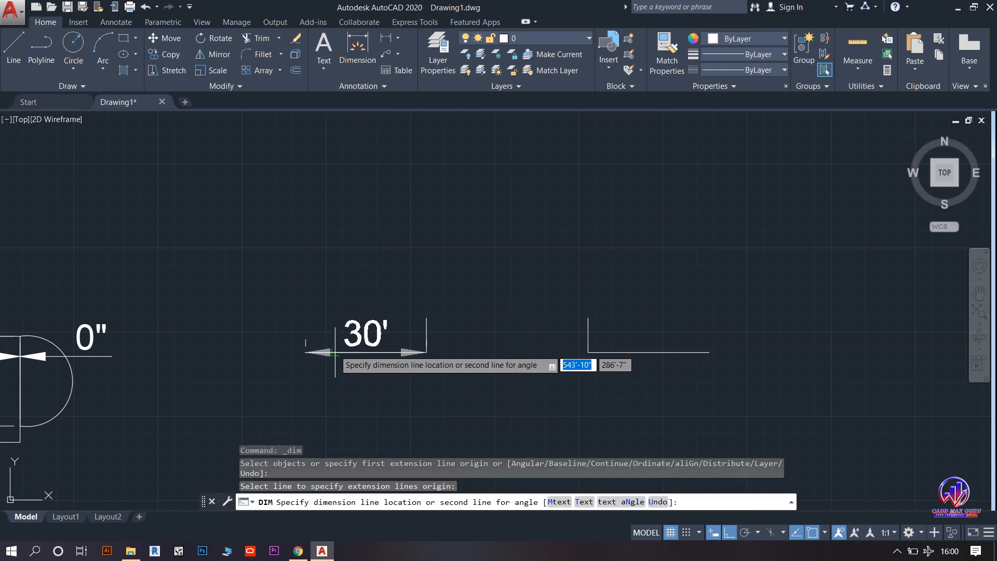
click(335, 375)
click(620, 352)
click(643, 372)
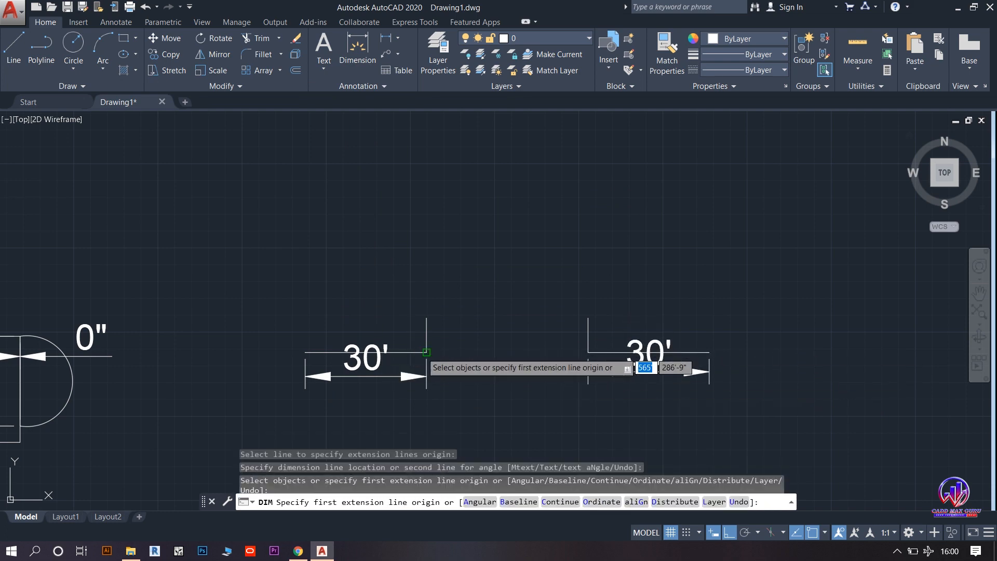
Dimension the gap between the two vertical markers, placing the dimension above the line
click(426, 352)
click(588, 352)
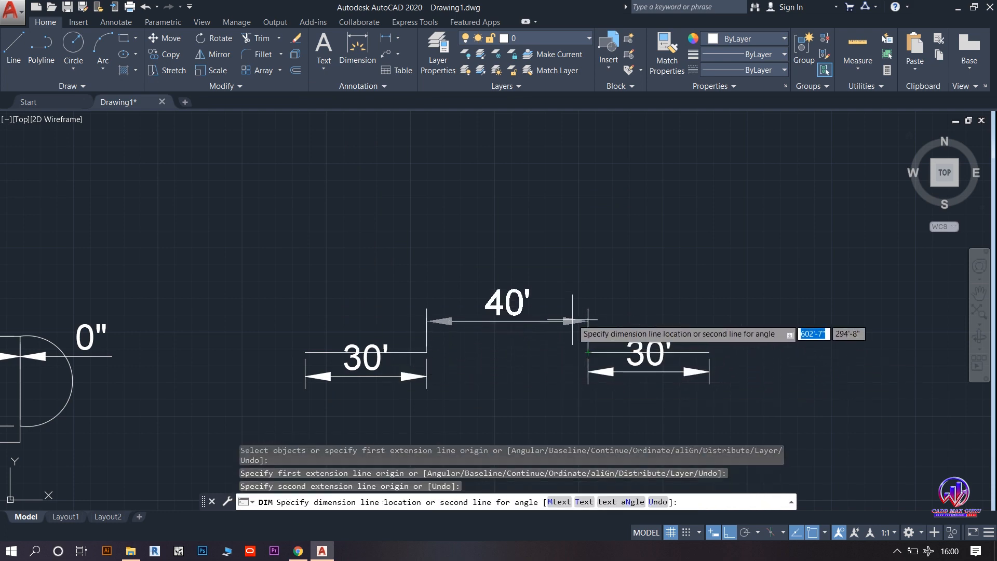
click(589, 300)
scroll(468, 262, down, 2)
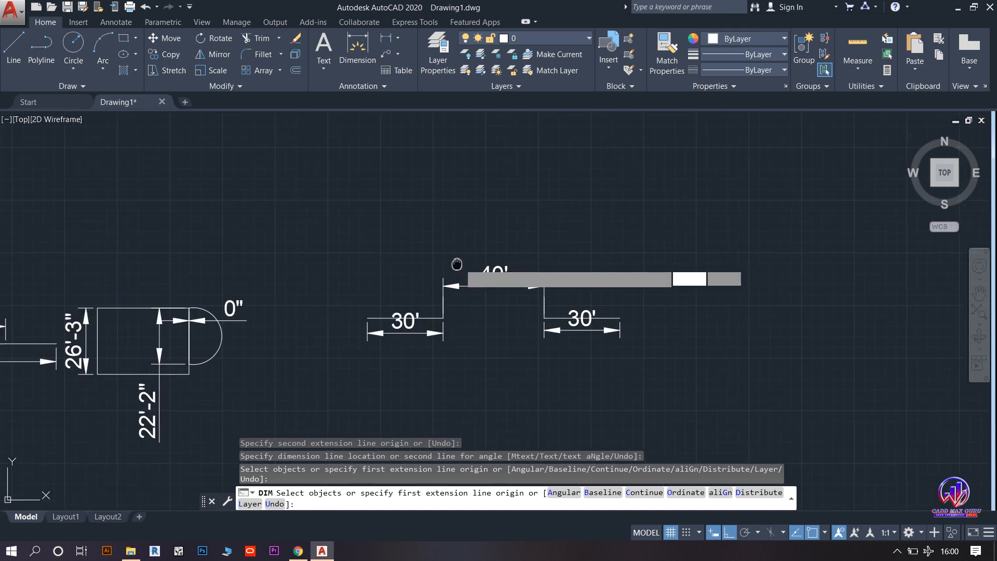
middle_drag(456, 265, 404, 238)
Draw a 100' horizontal line below the dimensioned broken line
click(221, 84)
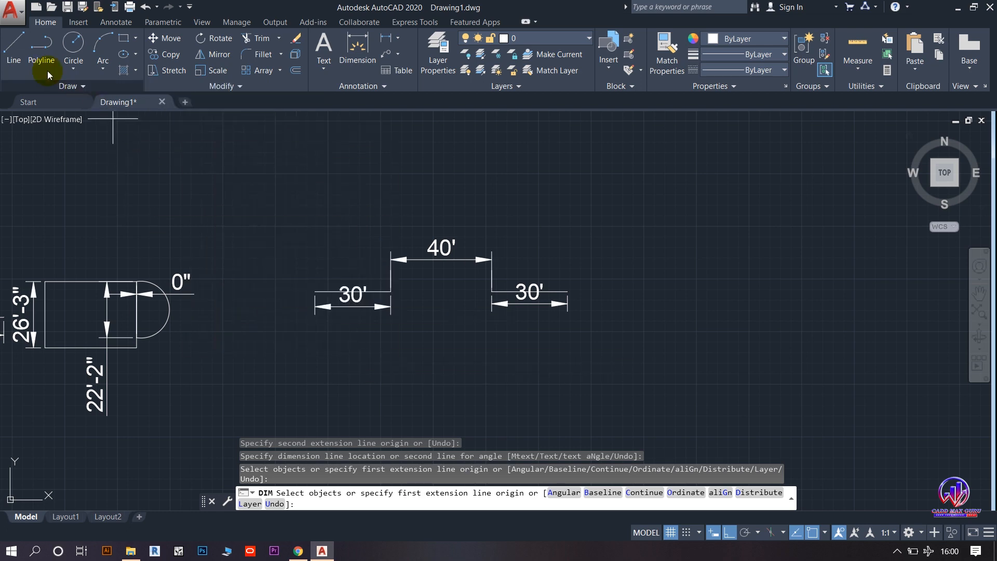
click(13, 50)
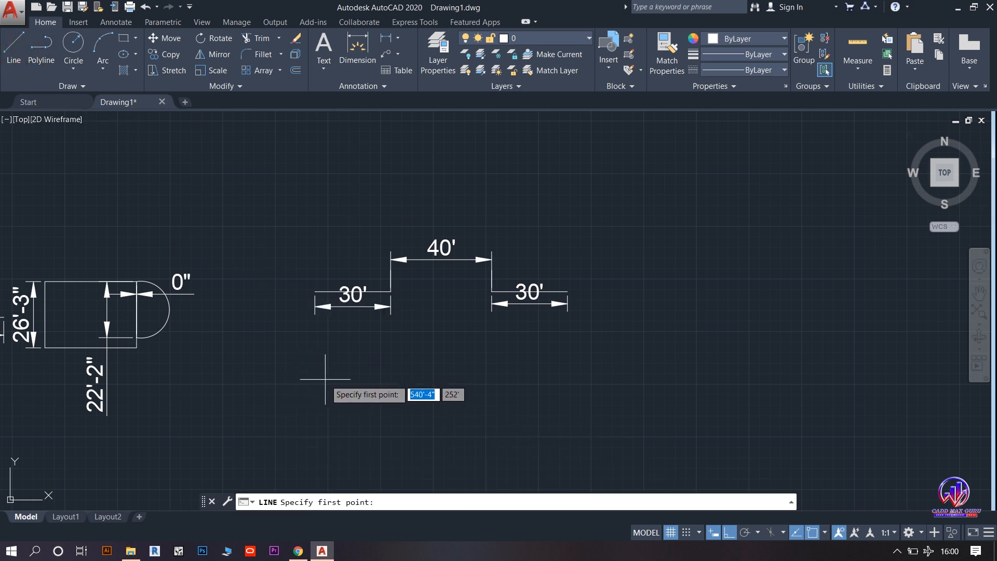
click(312, 405)
text(100)
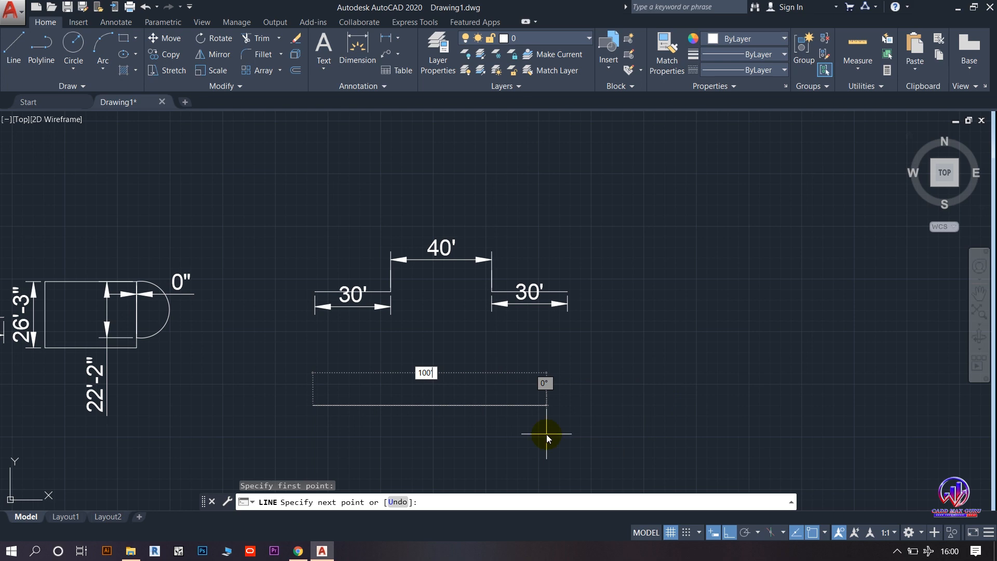
key(Return)
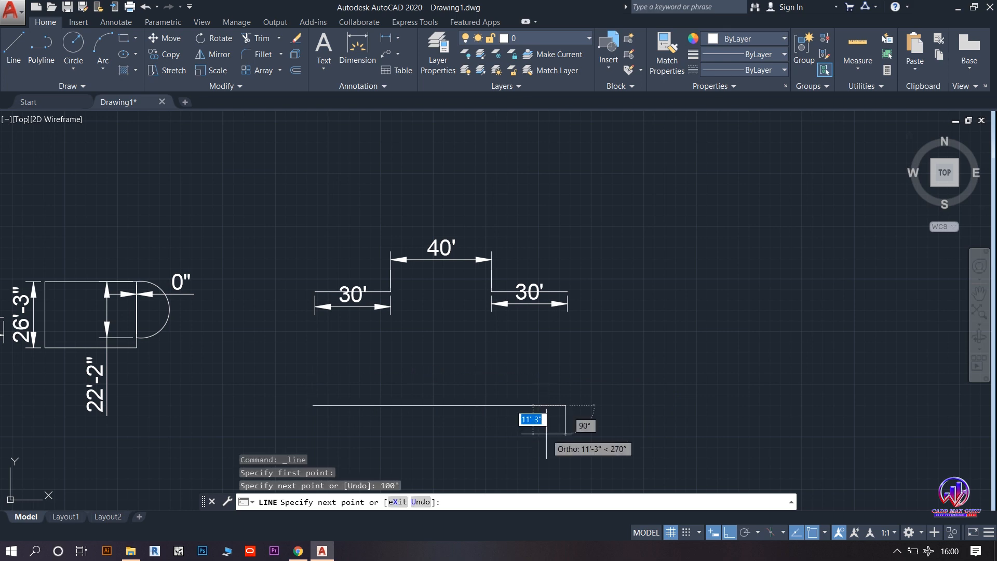
right_click(552, 376)
click(593, 383)
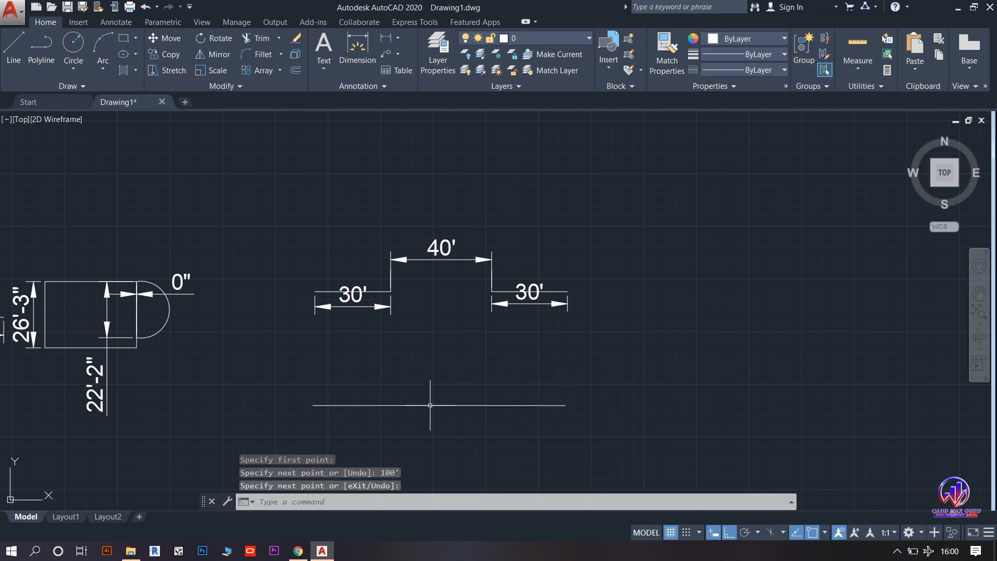
Break the new horizontal line into two halves at its midpoint with Break at Point, and select the left half to check the split
click(208, 86)
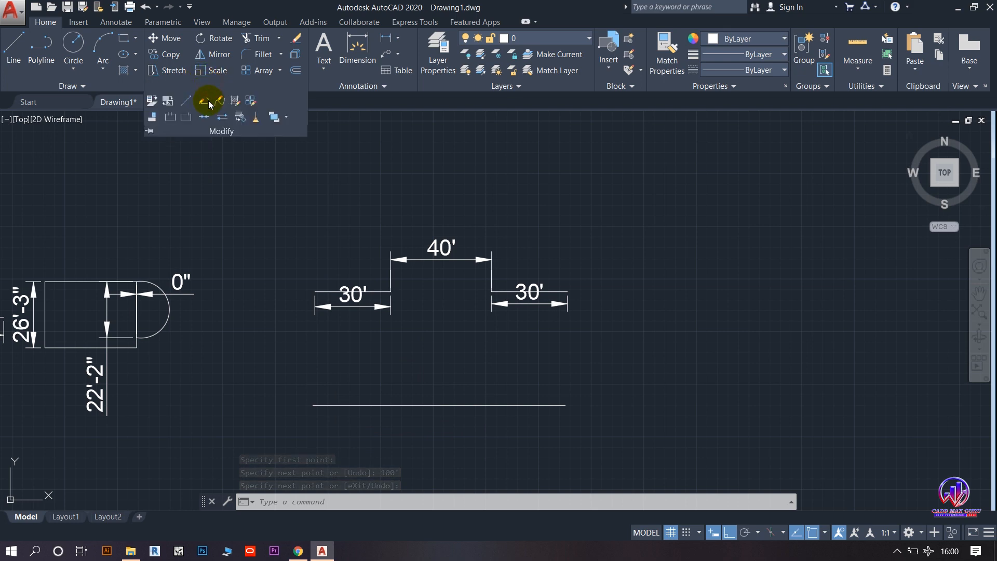
click(185, 118)
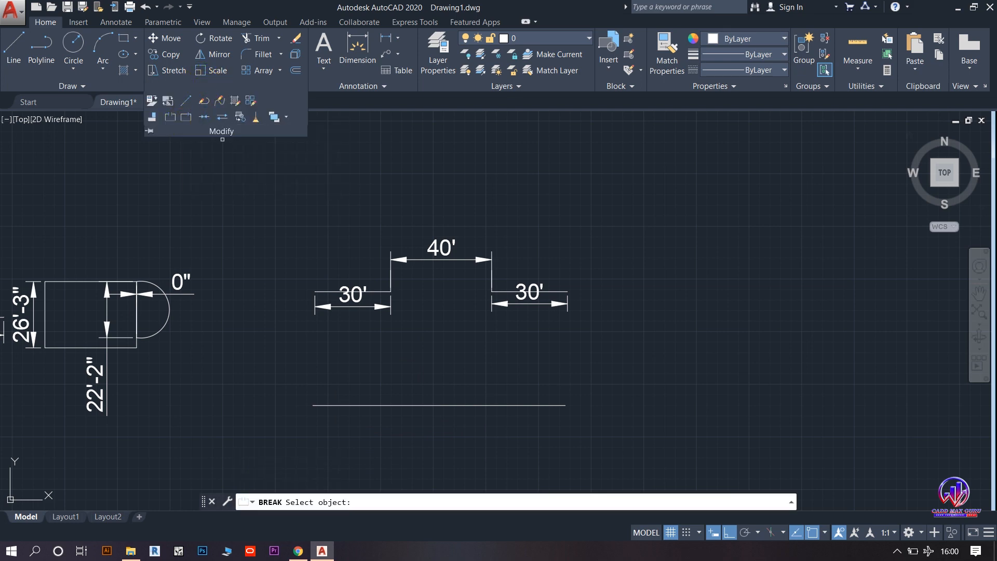
click(429, 405)
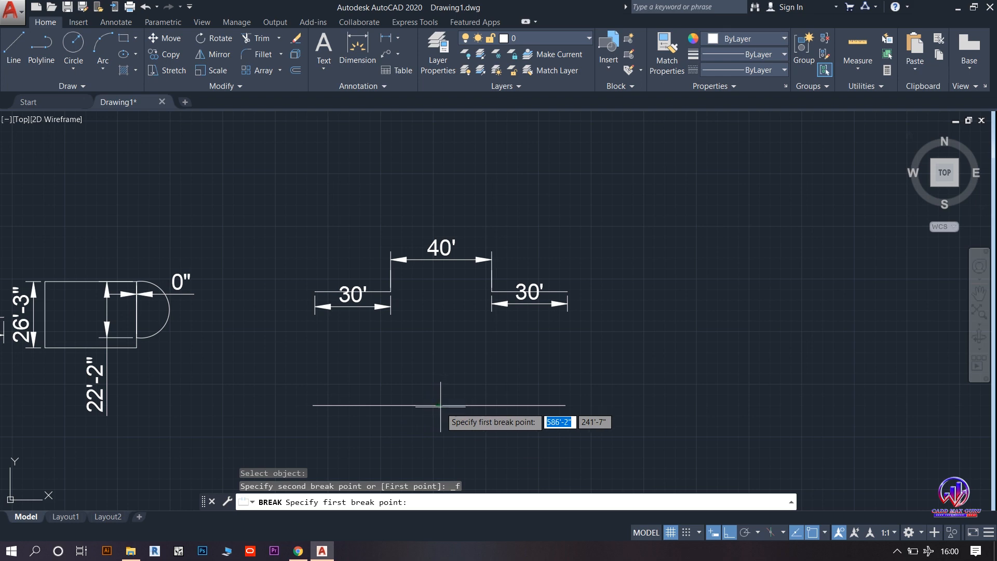
click(824, 533)
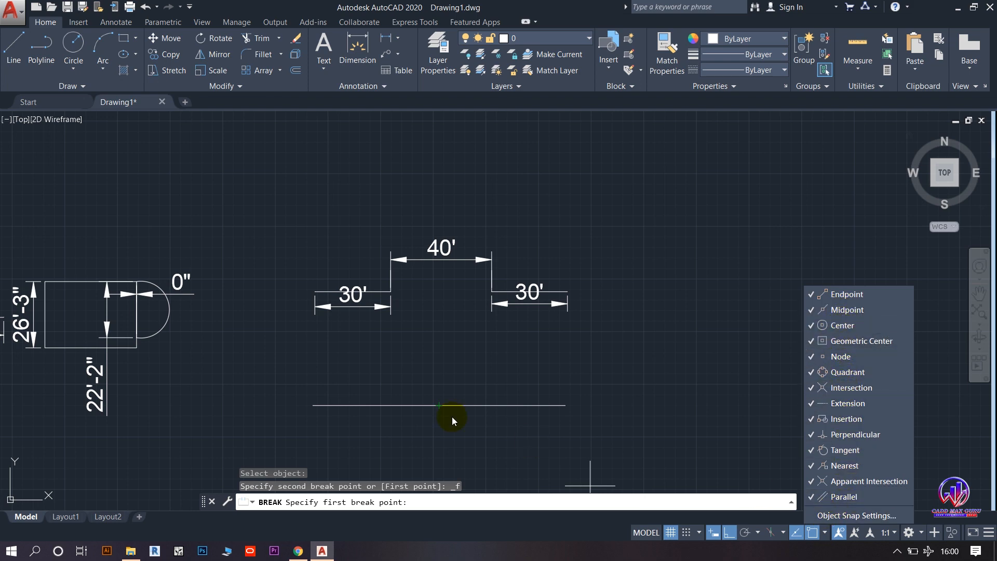
click(490, 436)
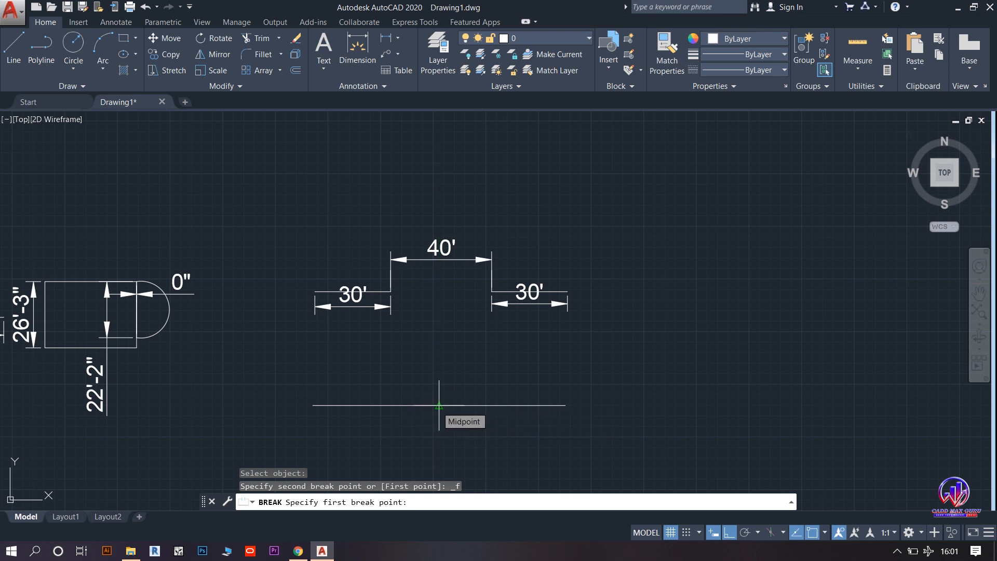
click(439, 405)
click(416, 404)
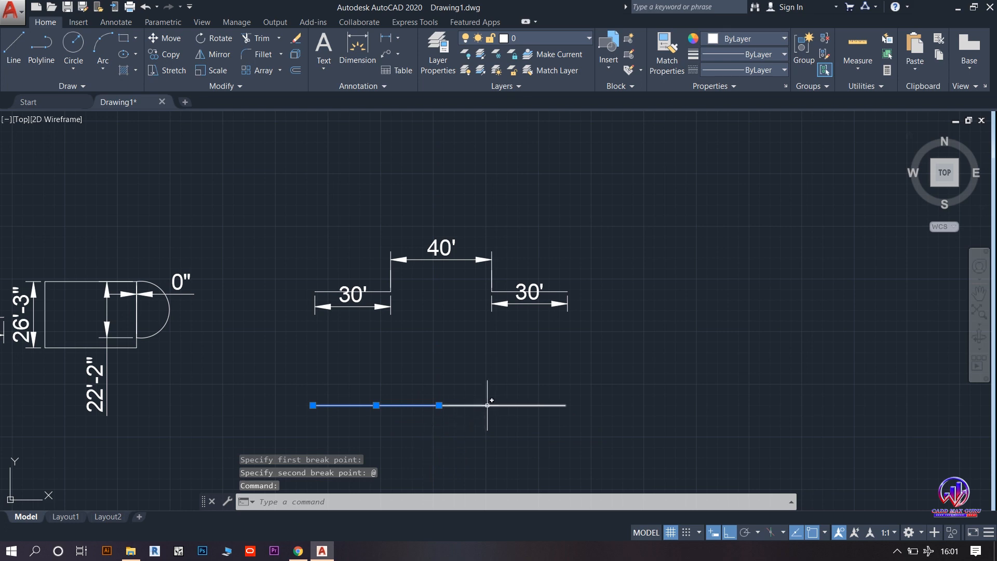
Dimension both halves of the split line, placing the left dimension below it and the right dimension above it
click(358, 44)
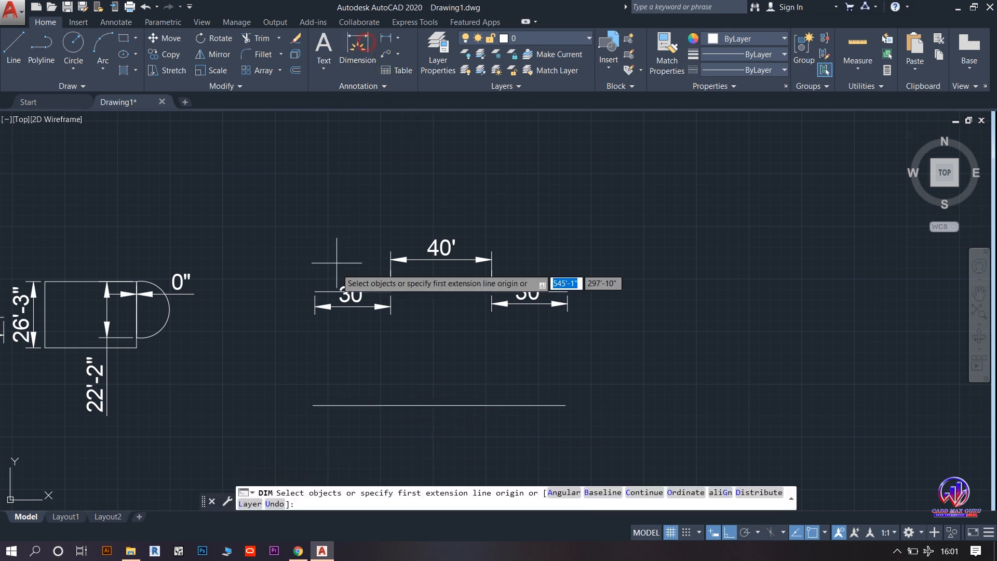
click(335, 405)
click(374, 426)
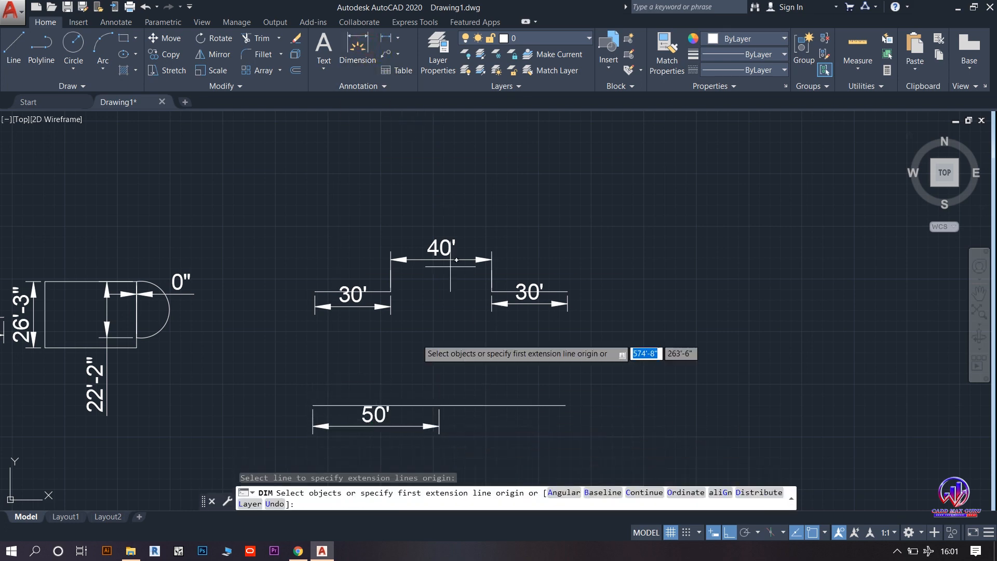
click(357, 46)
click(511, 404)
click(510, 384)
right_click(363, 366)
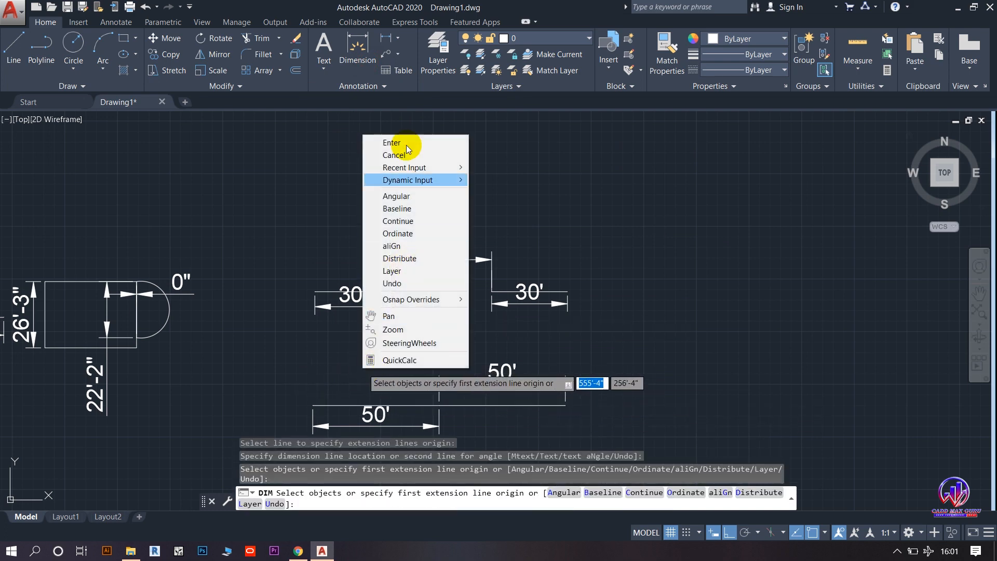
click(405, 138)
Draw a freehand zigzag of nine connected line segments below the dimensioned broken line
click(221, 86)
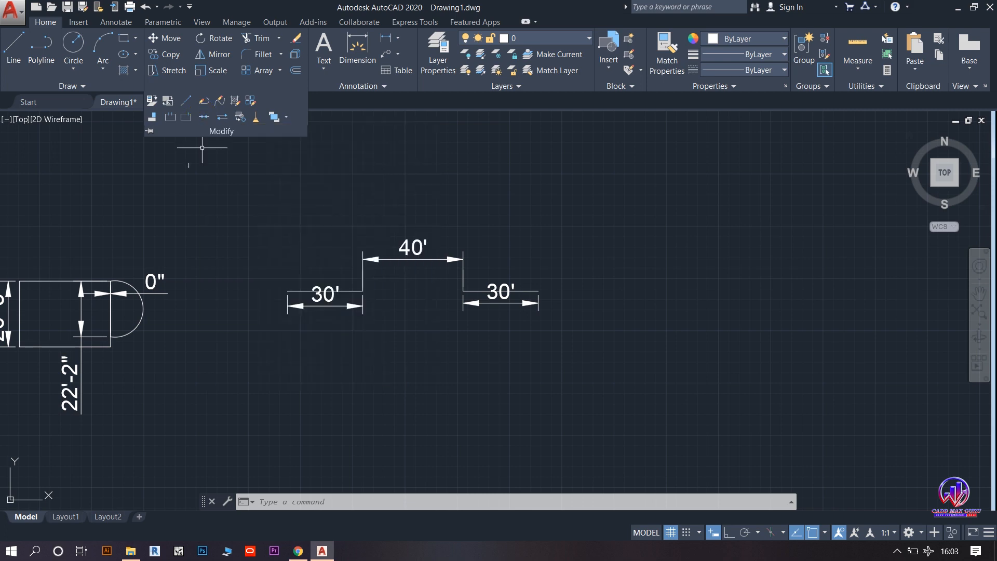
click(10, 52)
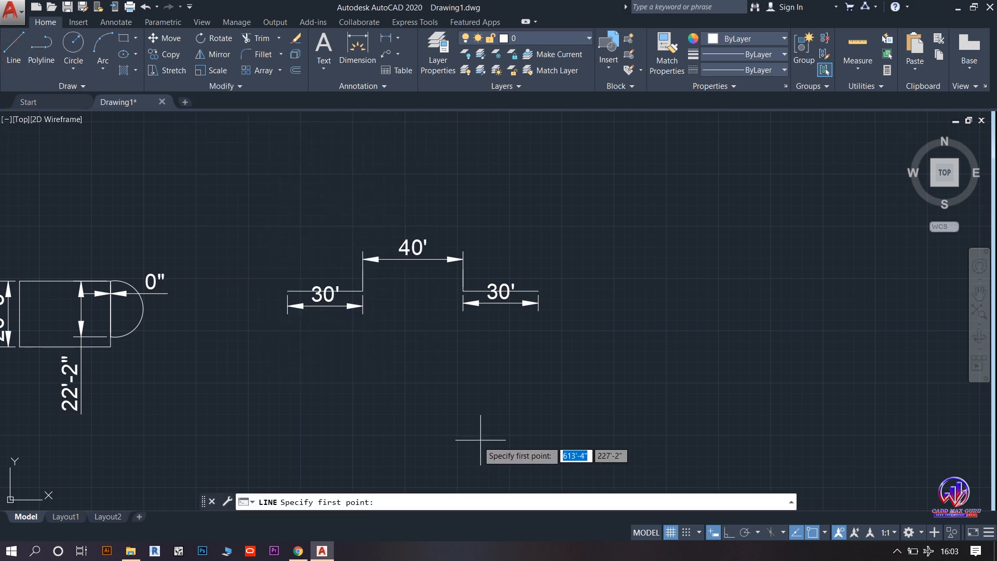
click(290, 432)
click(369, 368)
click(404, 434)
click(500, 375)
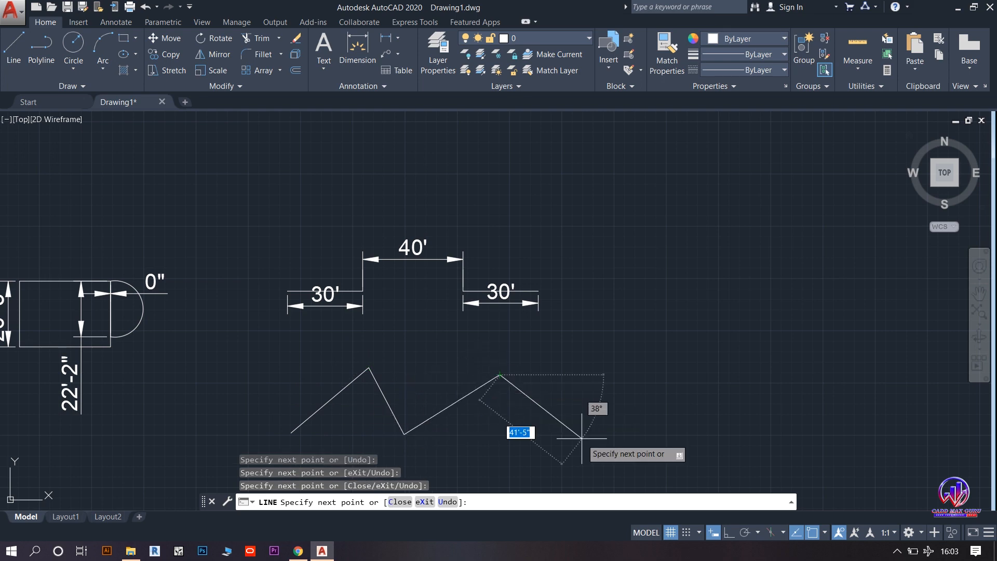
click(582, 439)
click(610, 383)
click(653, 431)
click(690, 382)
click(738, 438)
click(780, 383)
right_click(786, 381)
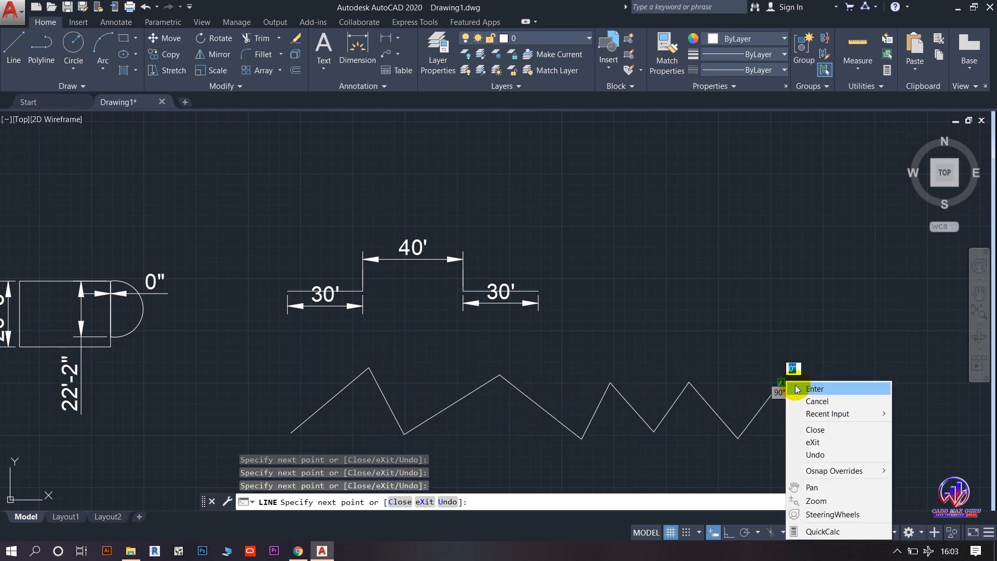
click(797, 387)
Join all nine zigzag segments into one polyline and select it to inspect its grips
scroll(696, 388, down, 2)
middle_drag(689, 387, 582, 382)
middle_drag(370, 397, 366, 410)
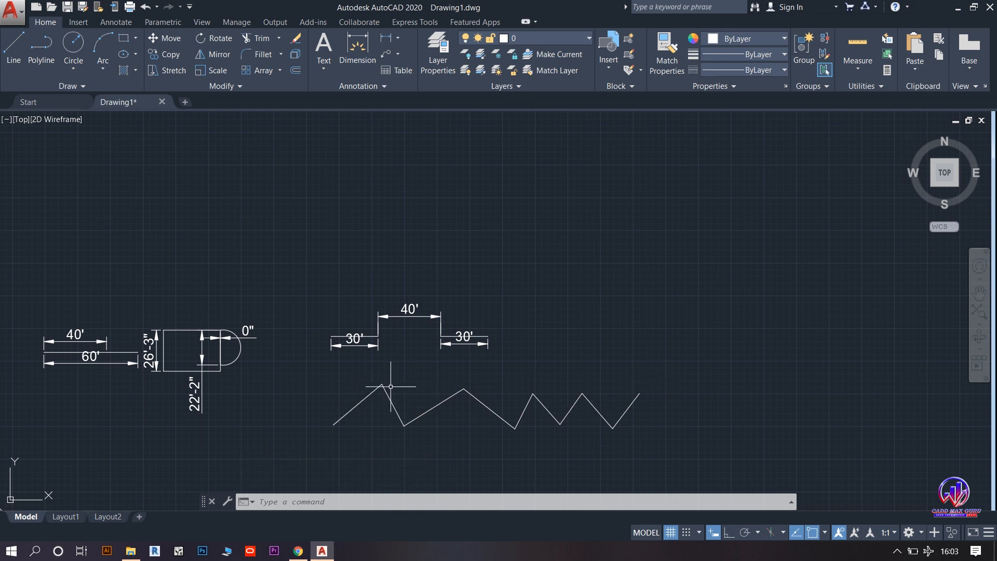
text(j)
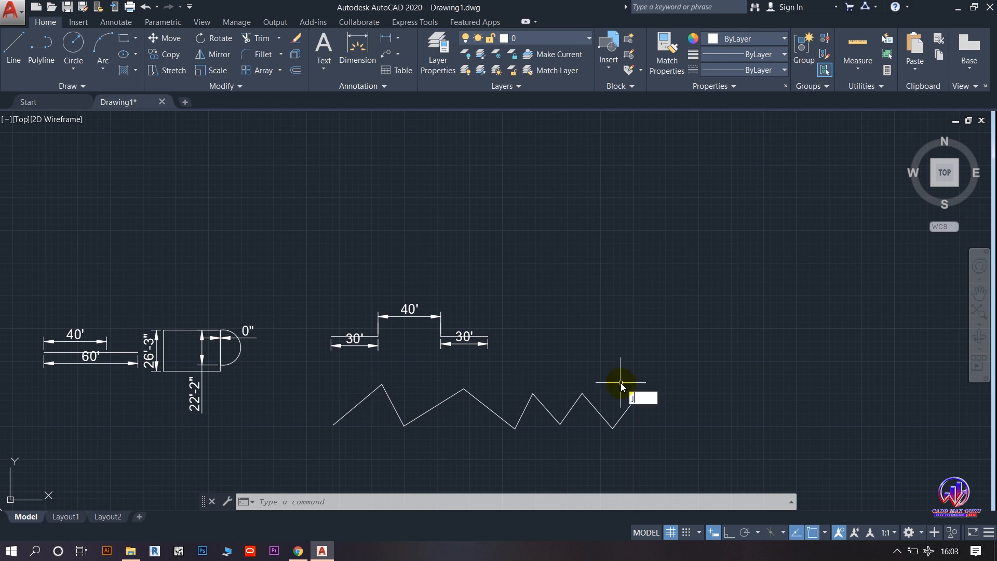
key(Return)
click(658, 376)
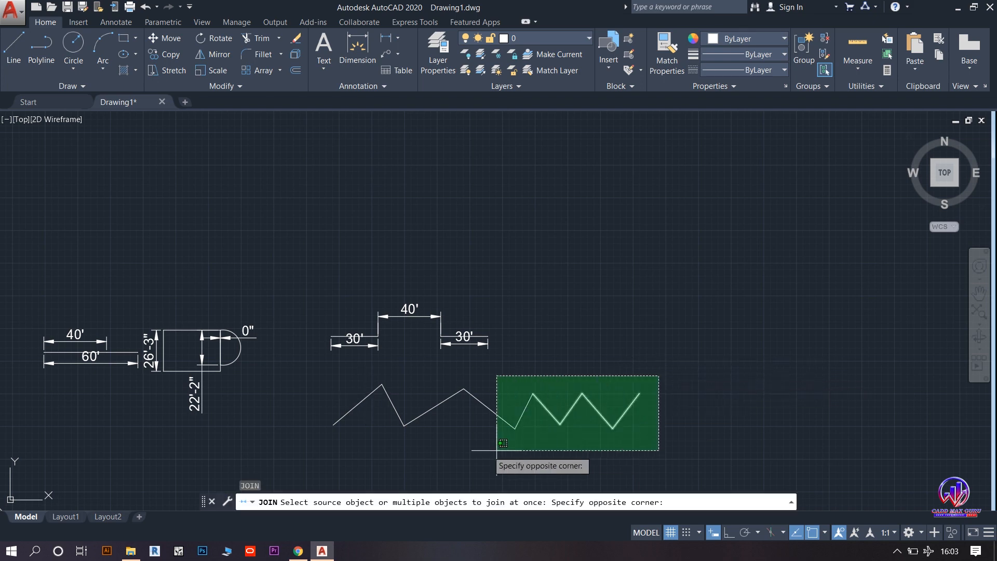
click(312, 451)
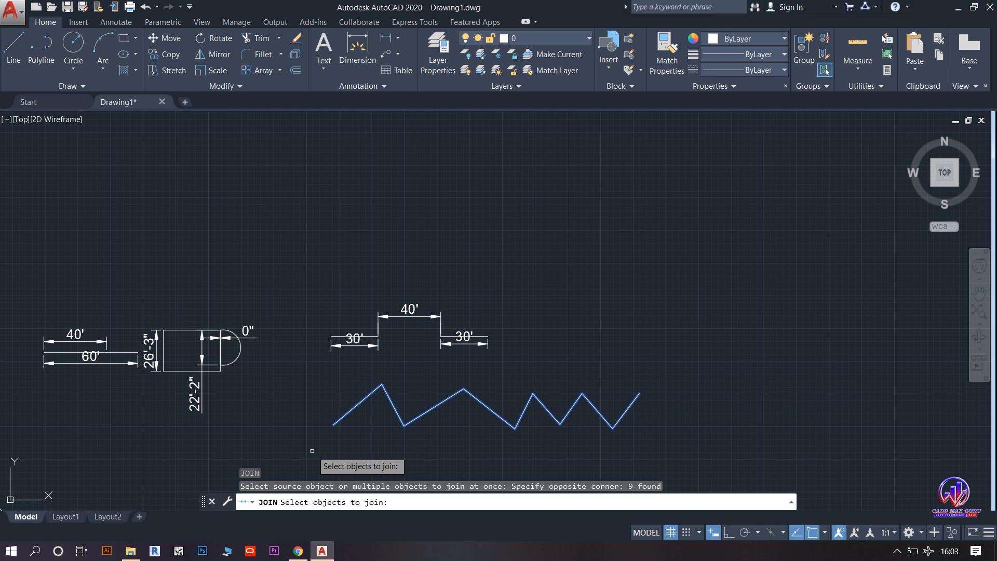
key(Return)
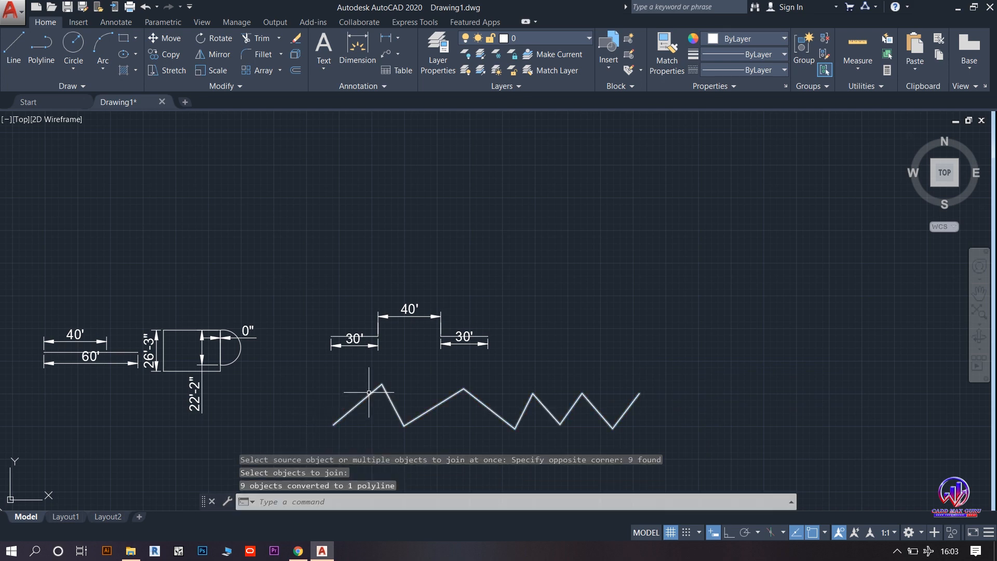
click(360, 403)
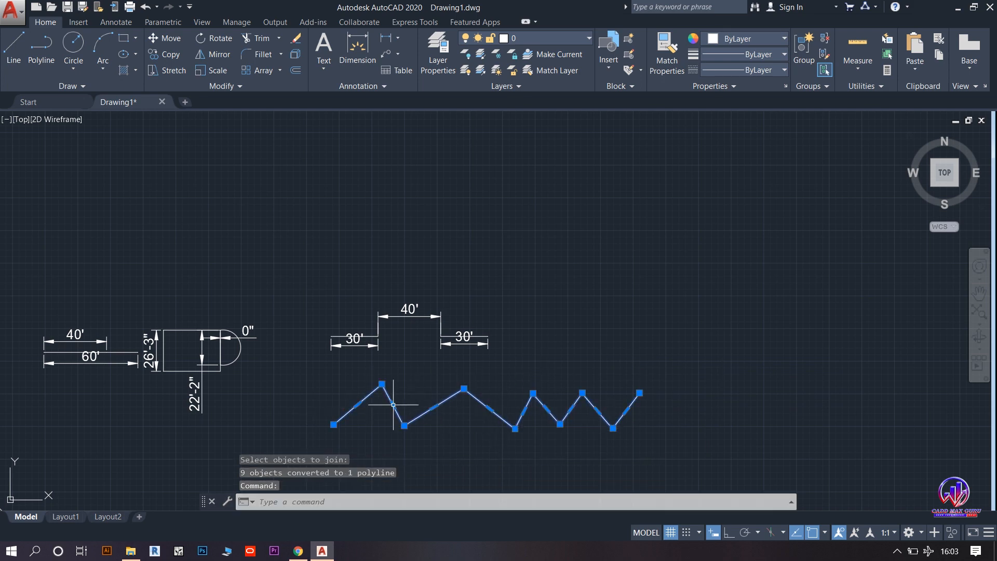
scroll(391, 407, up, 2)
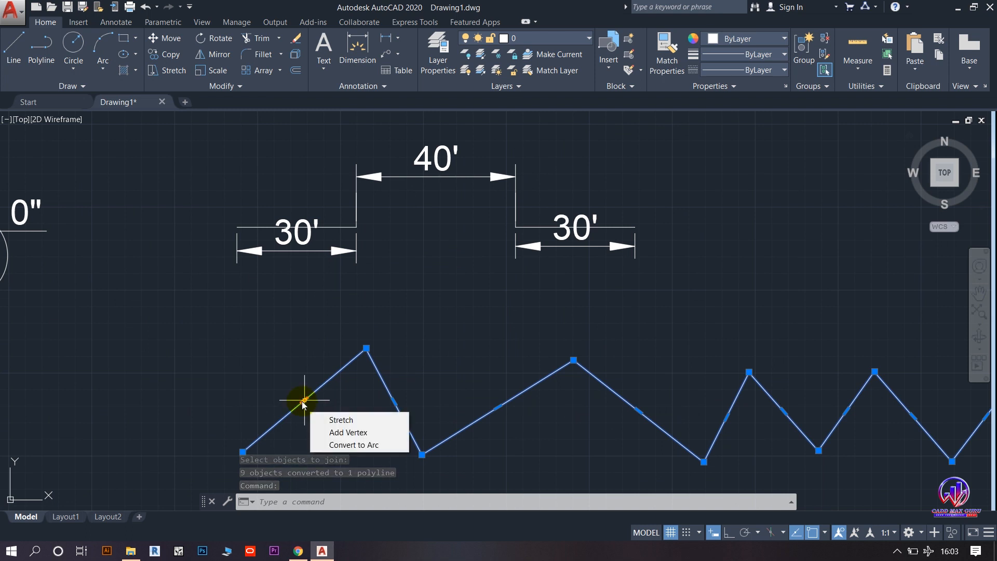
scroll(278, 369, down, 2)
scroll(268, 372, up, 1)
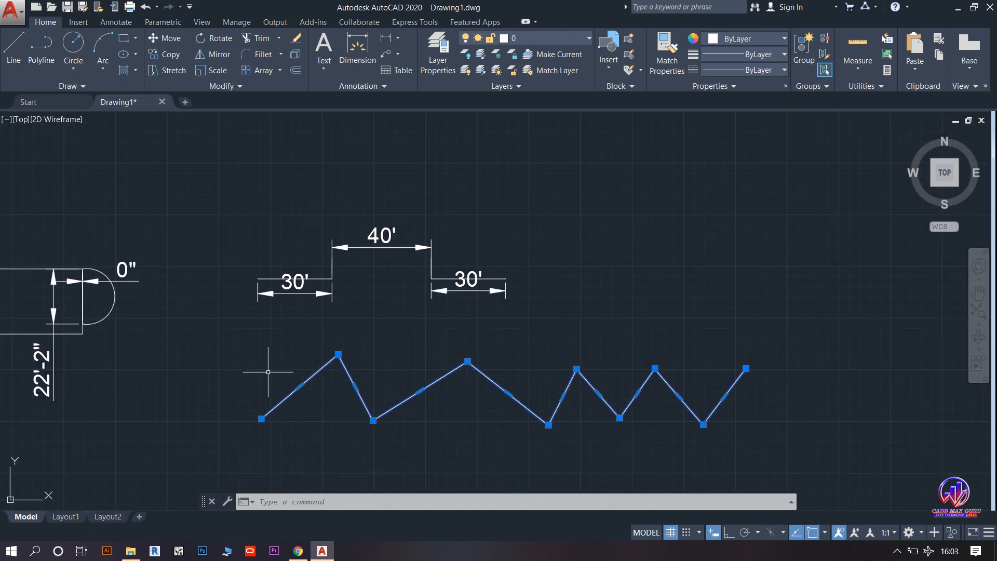
key(Escape)
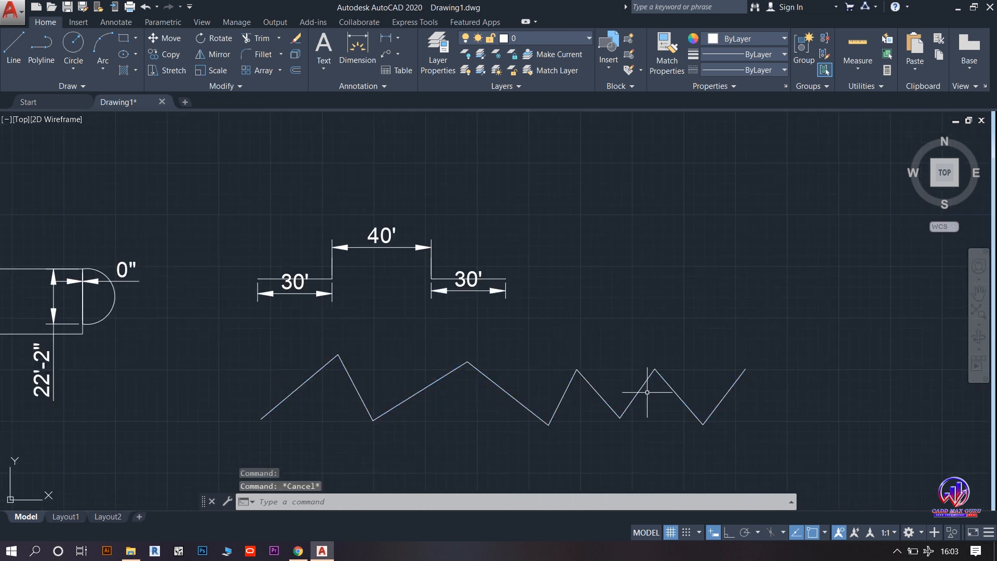
Explode the joined zigzag polyline into separate line segments
click(803, 354)
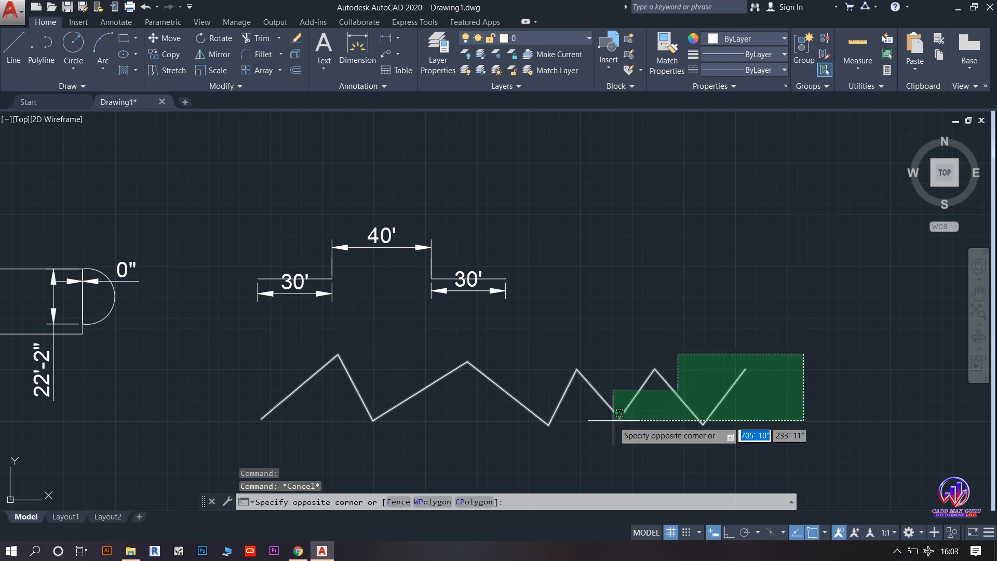
click(232, 432)
text(x)
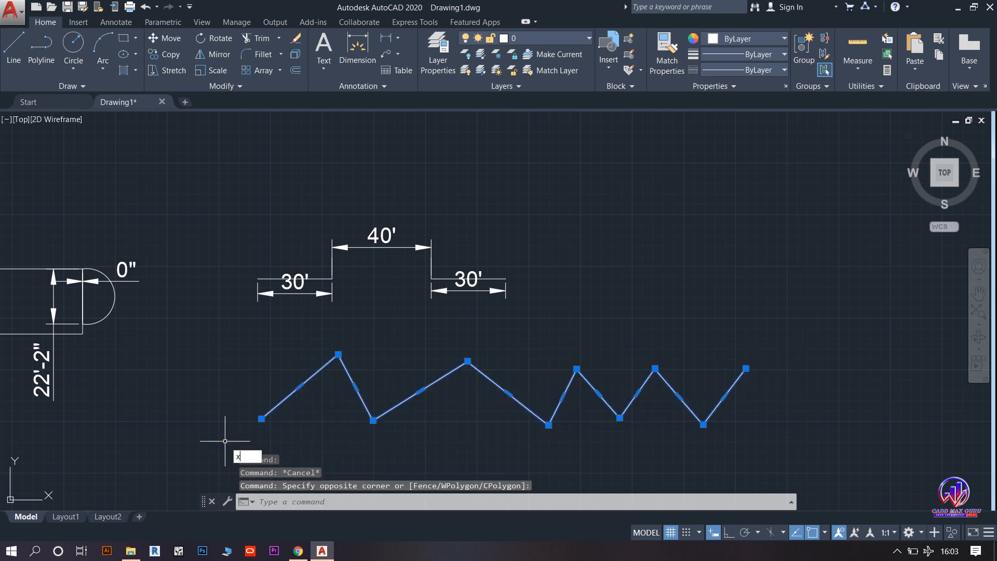
key(Return)
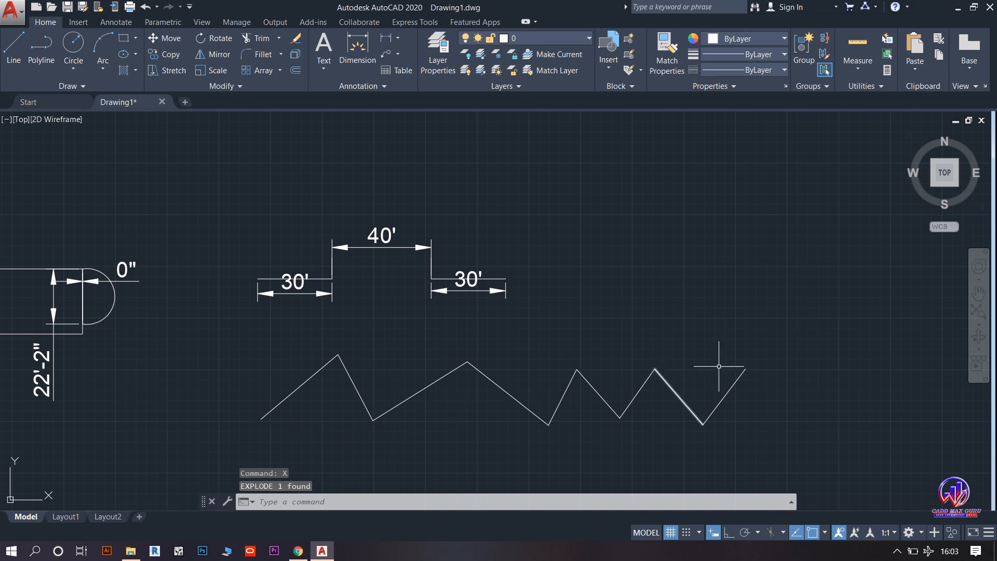
Move the last zigzag segment by its midpoint grip up and to the right, leaving a gap from the rest
scroll(732, 373, up, 2)
click(735, 394)
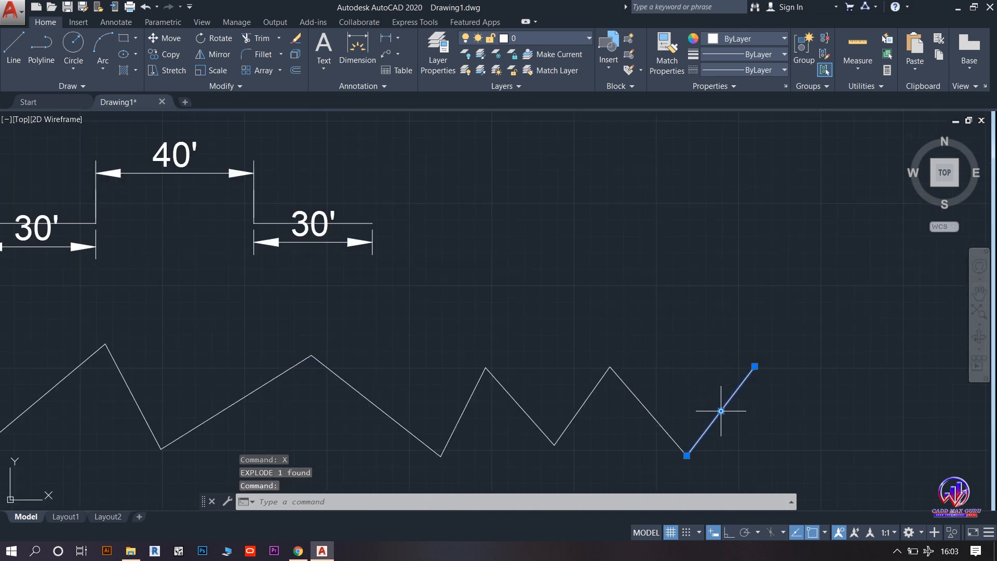
click(721, 411)
click(787, 372)
scroll(783, 401, down, 2)
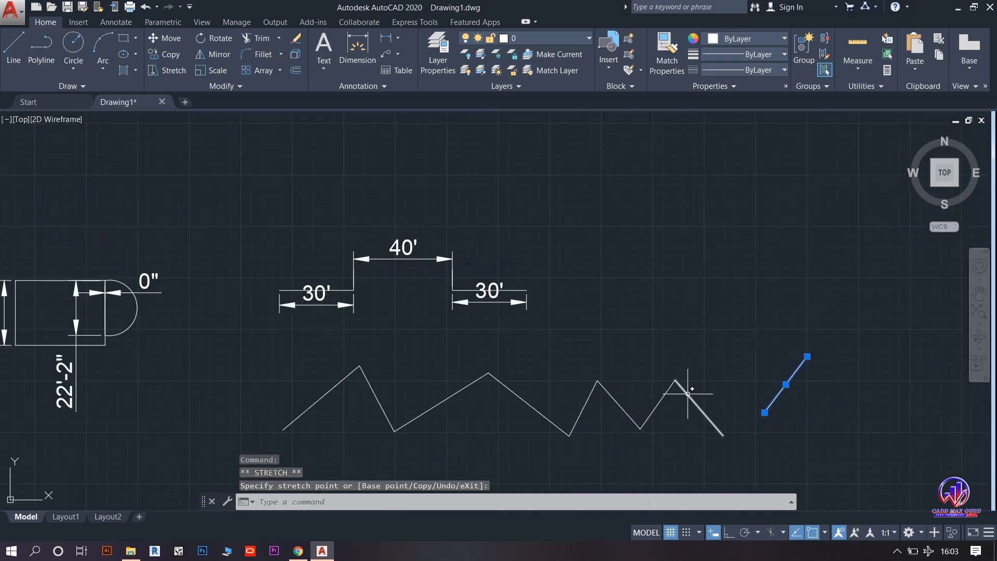
key(Escape)
key(Escape)
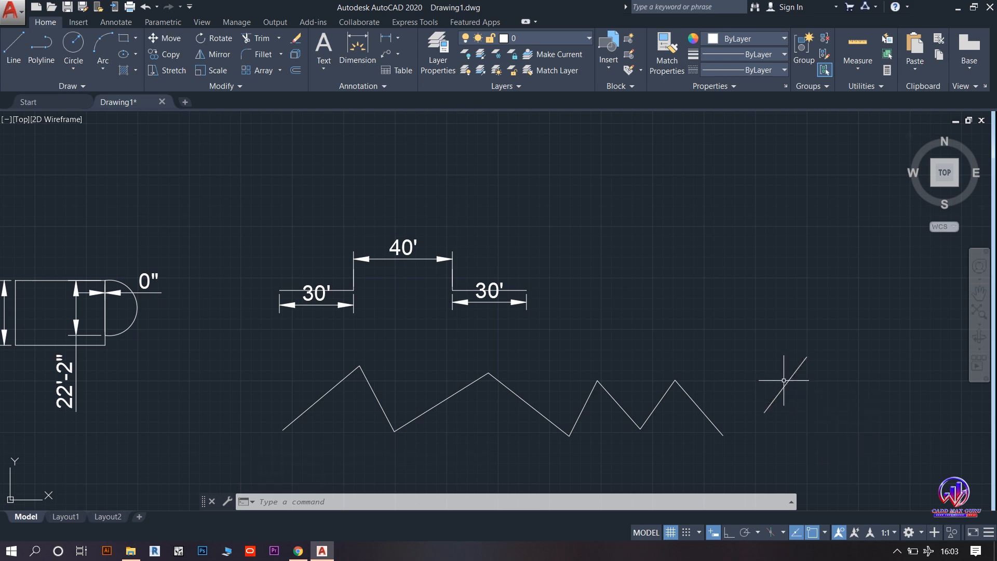
Try to join all the zigzag segments including the detached one, and select the zigzag to check which segments belong together
text(j)
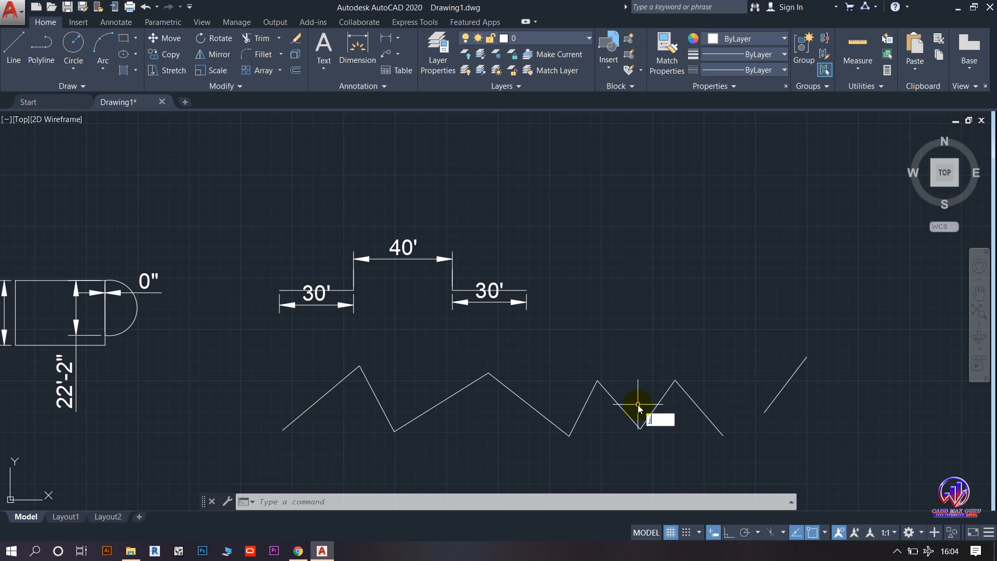
key(Return)
click(851, 341)
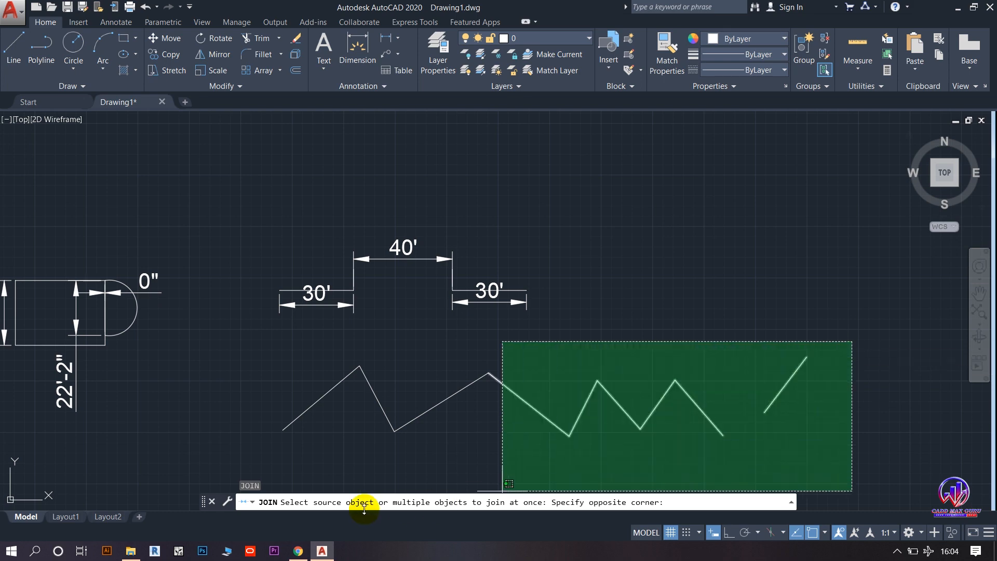
click(233, 475)
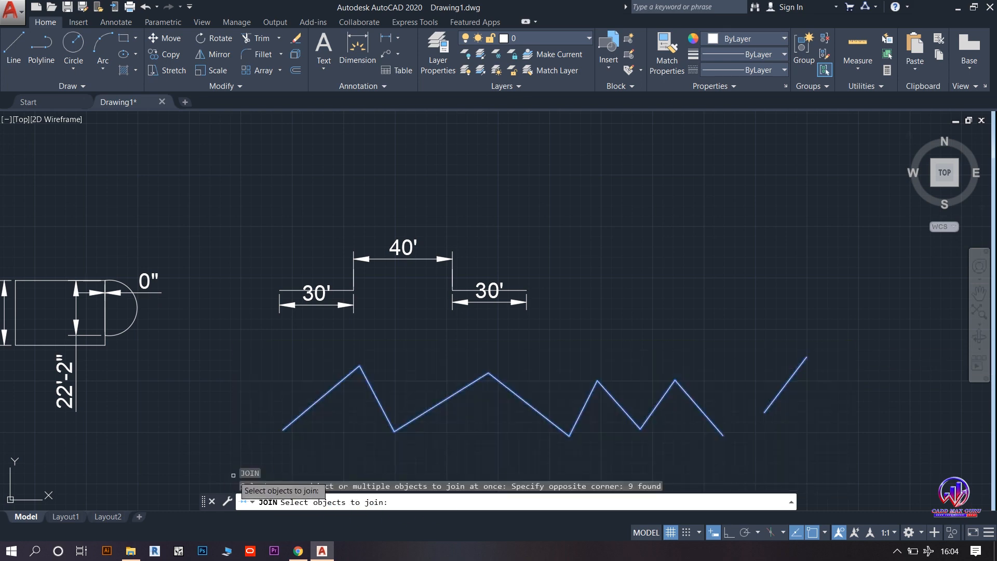
key(Return)
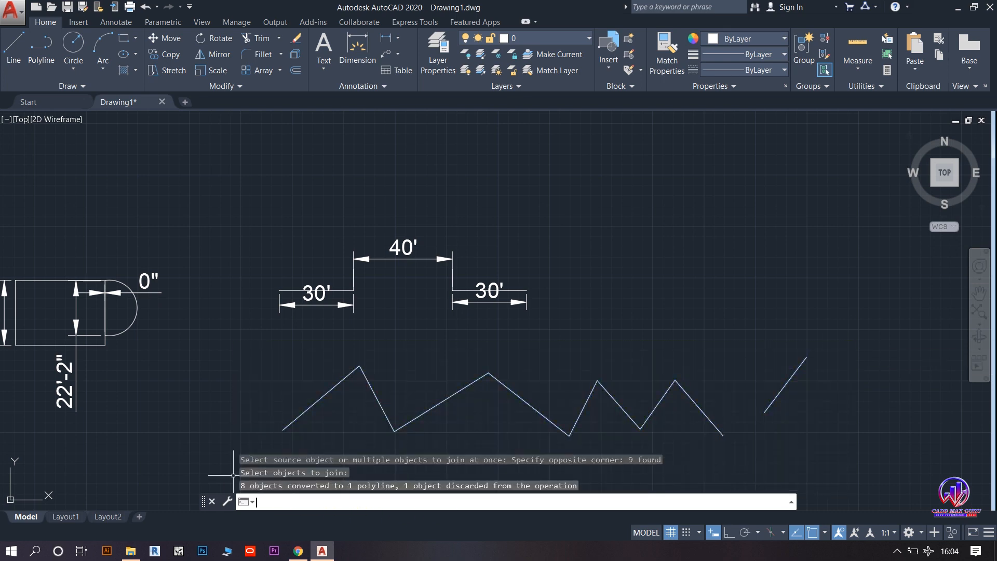
click(453, 394)
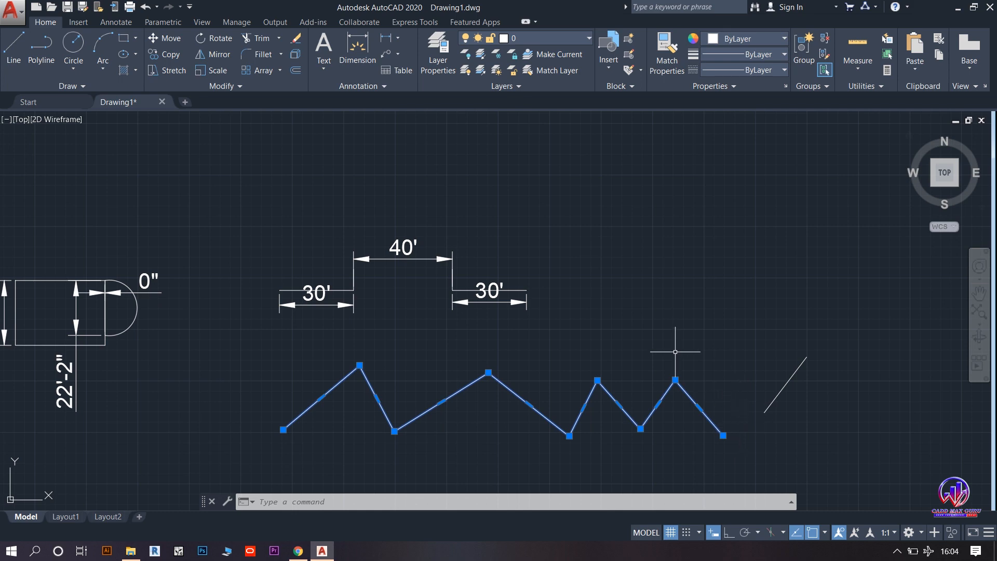
scroll(175, 347, down, 5)
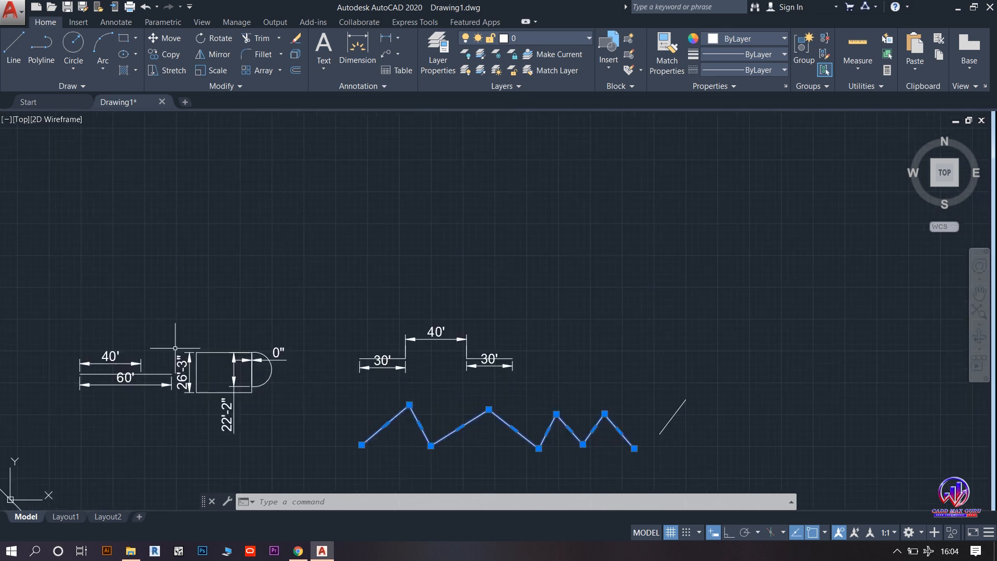
scroll(234, 354, up, 4)
middle_drag(348, 375, 344, 335)
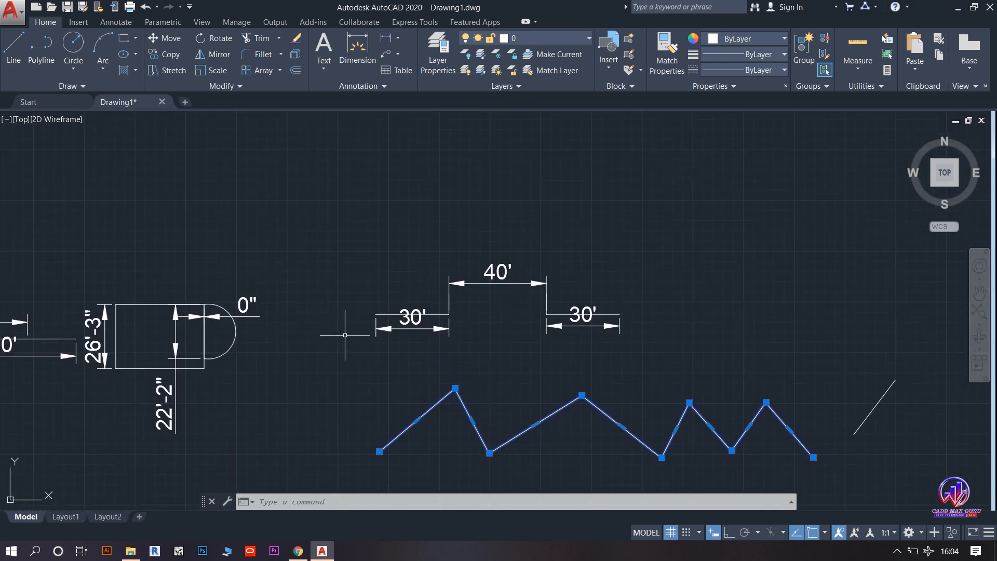